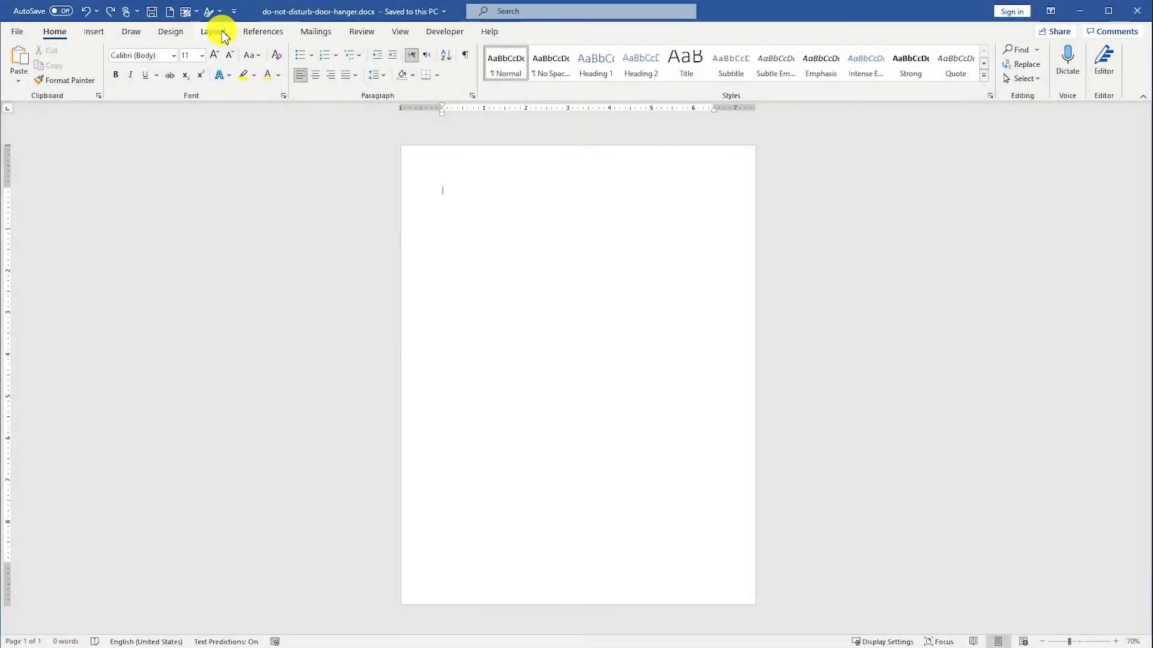
Set a custom paper size 3.5" wide by 8.5" tall.
left_click(222, 33)
left_click(90, 81)
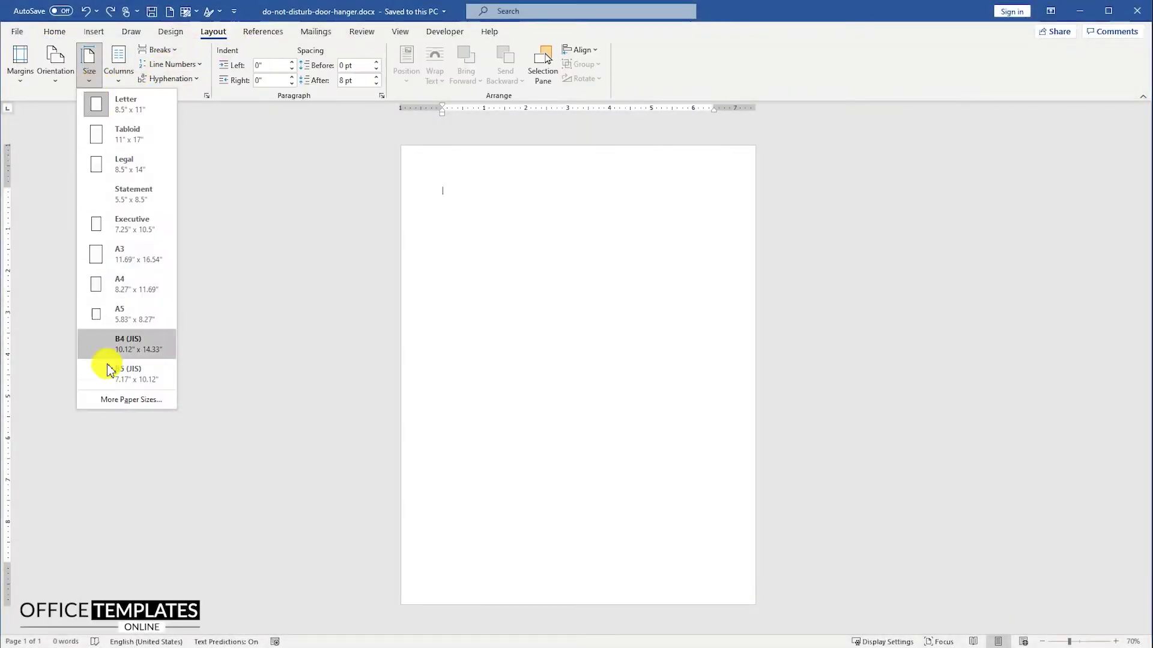
left_click(123, 399)
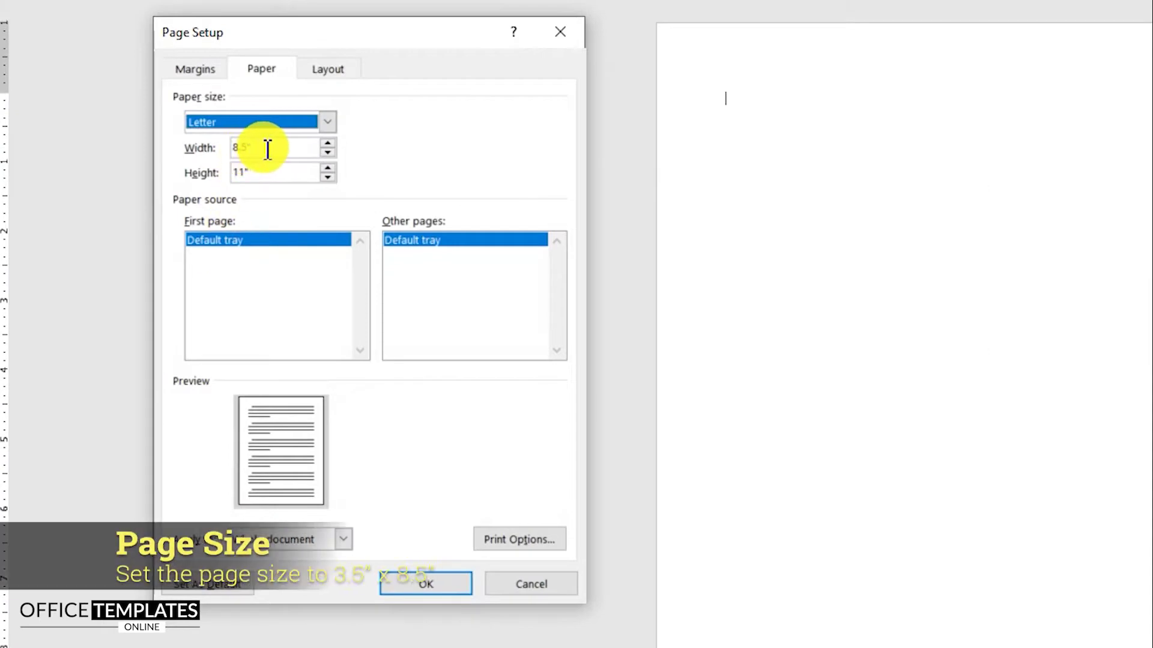
left_click_drag(268, 149, 211, 150)
type("3.")
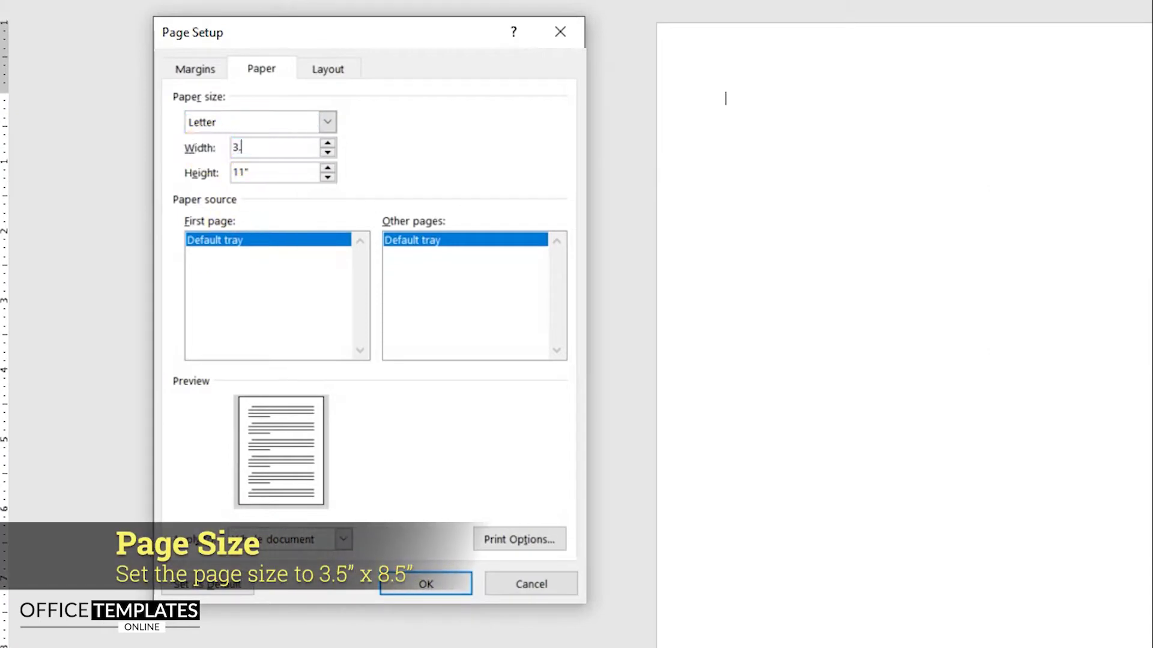
key("Tab")
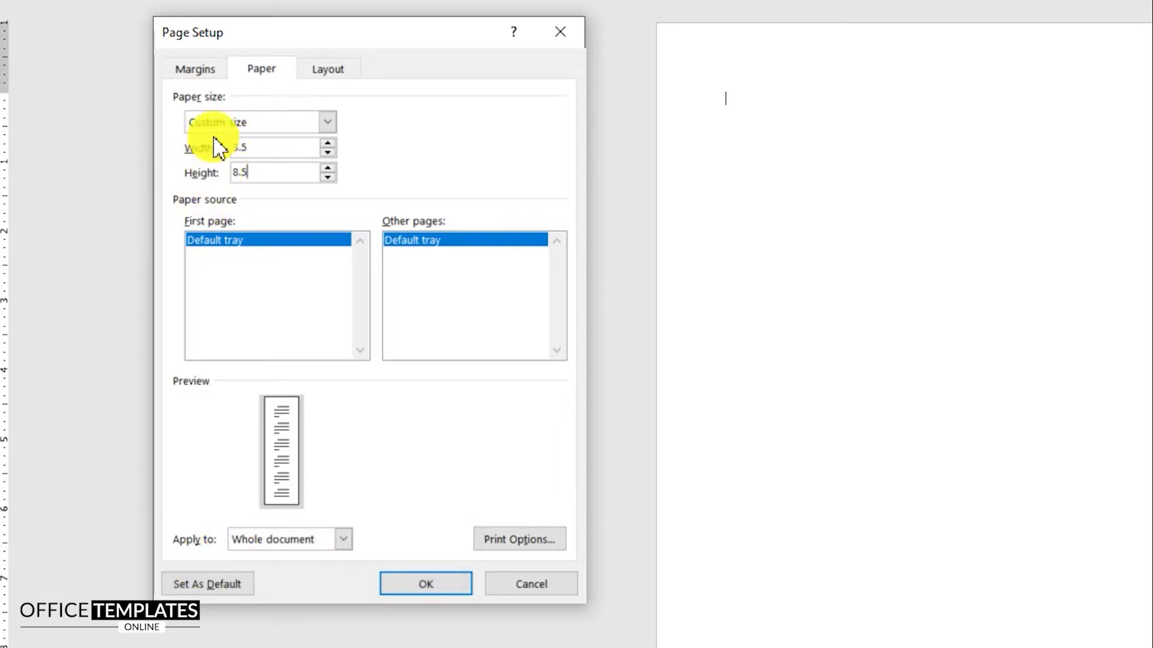
Set the top, bottom, left and right page margins to 0 and apply.
left_click(203, 71)
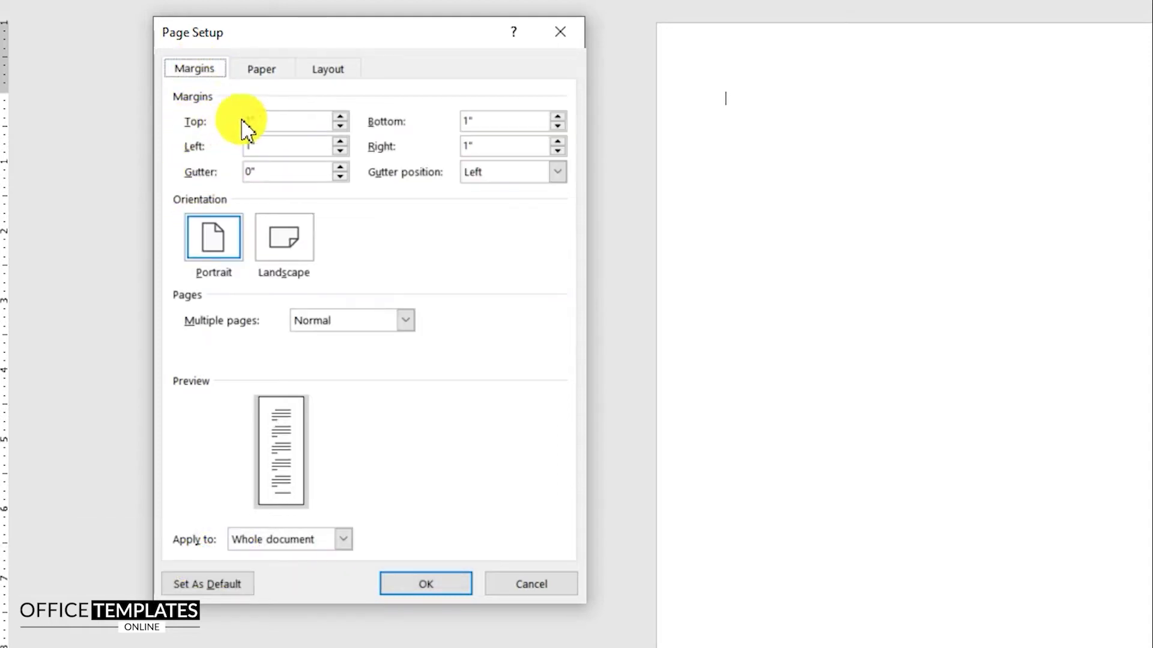
type("0")
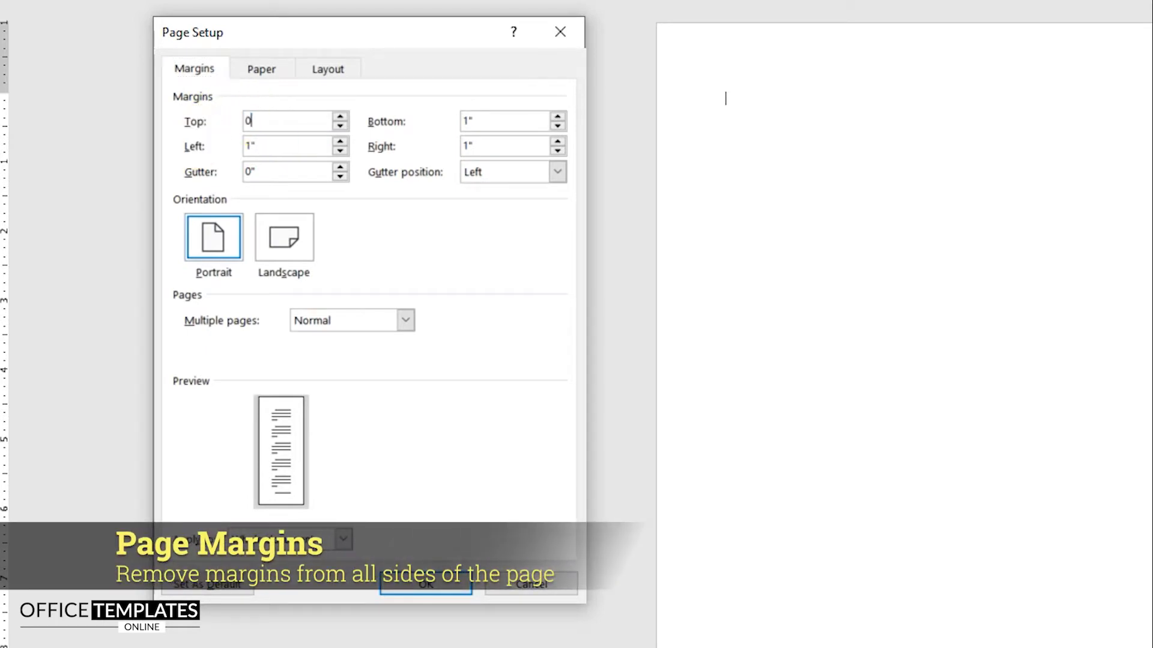
left_click_drag(484, 121, 442, 144)
type("0")
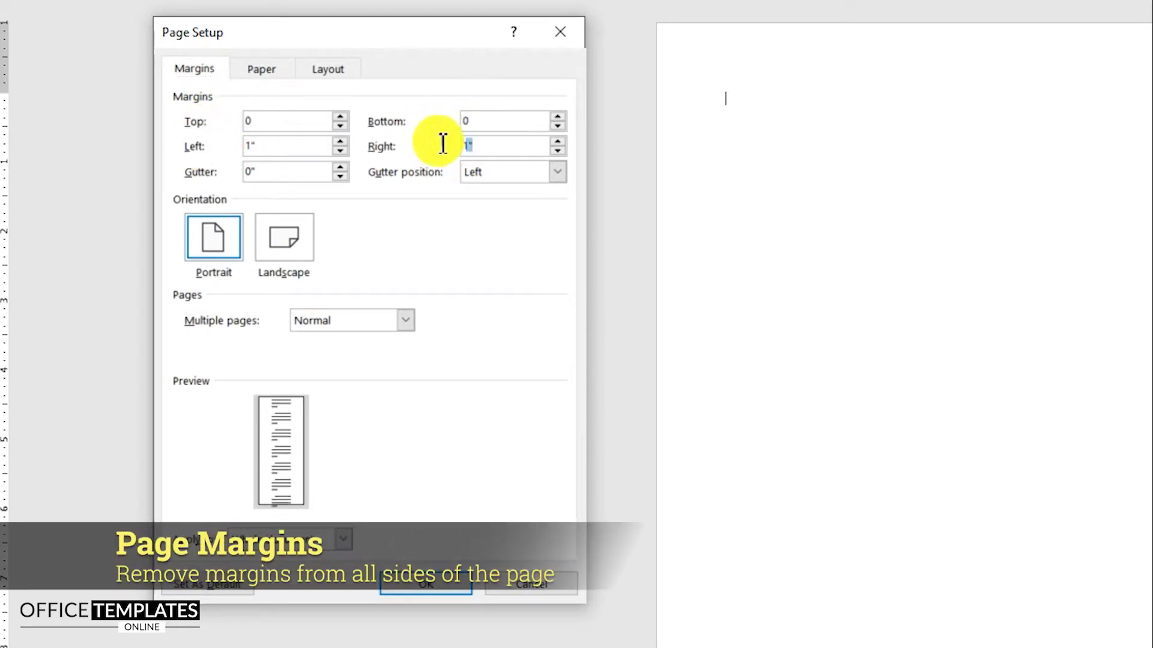
type("0")
left_click_drag(264, 145, 213, 146)
type("0")
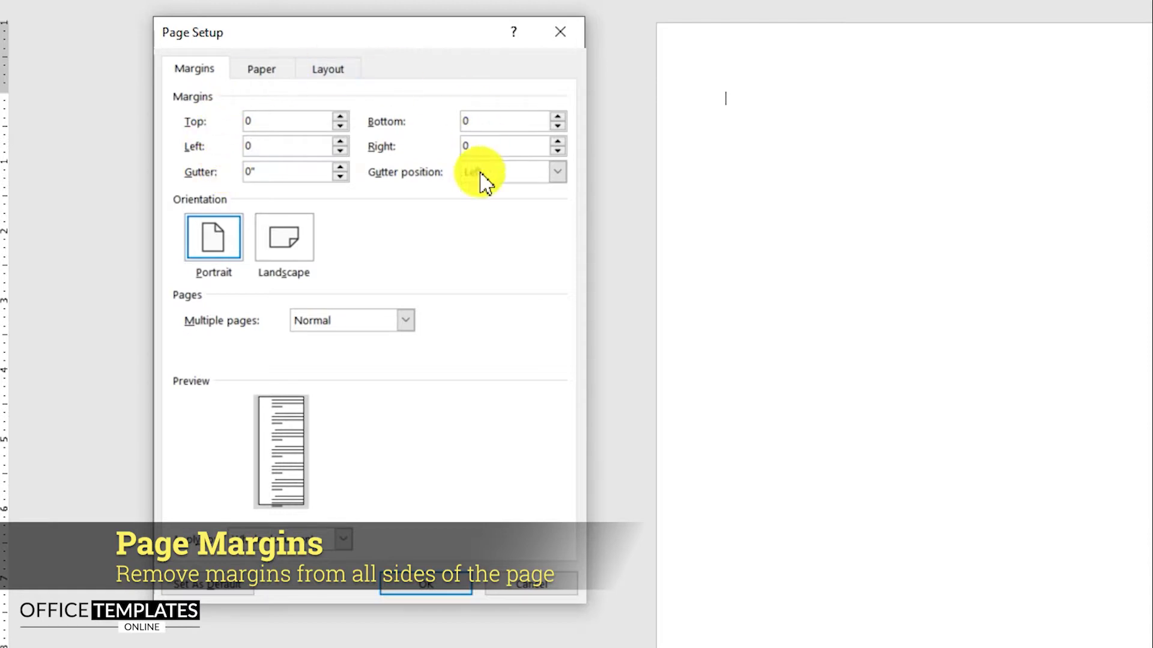
left_click(430, 588)
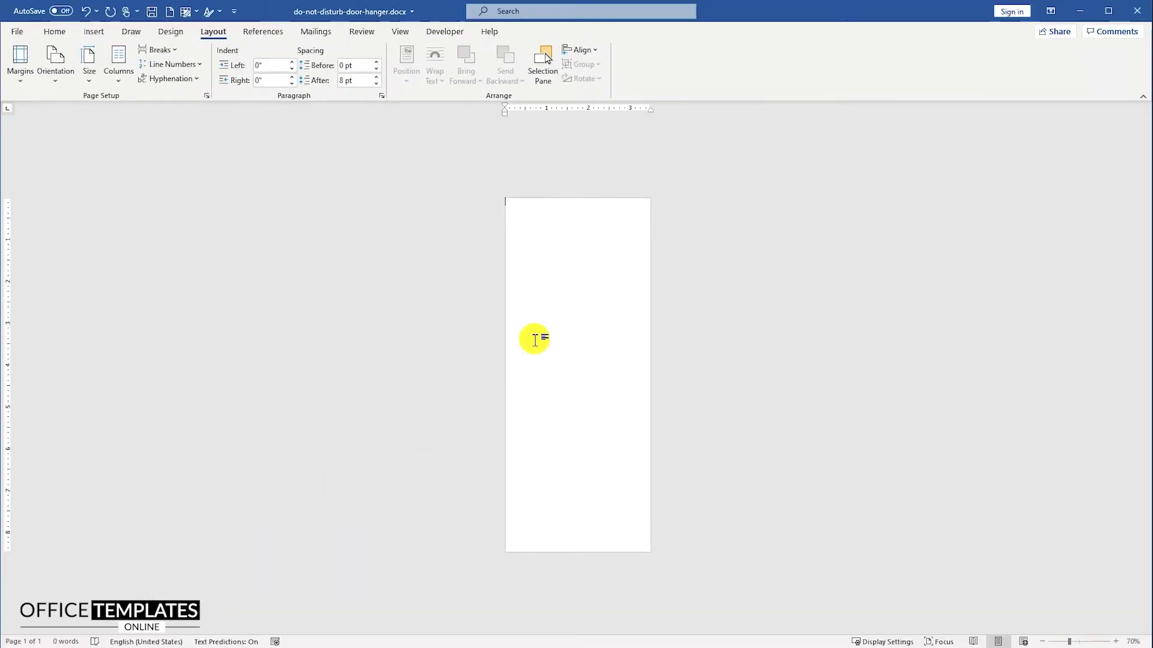
Draw a rounded rectangle covering the page.
scroll(535, 339, "up", 2)
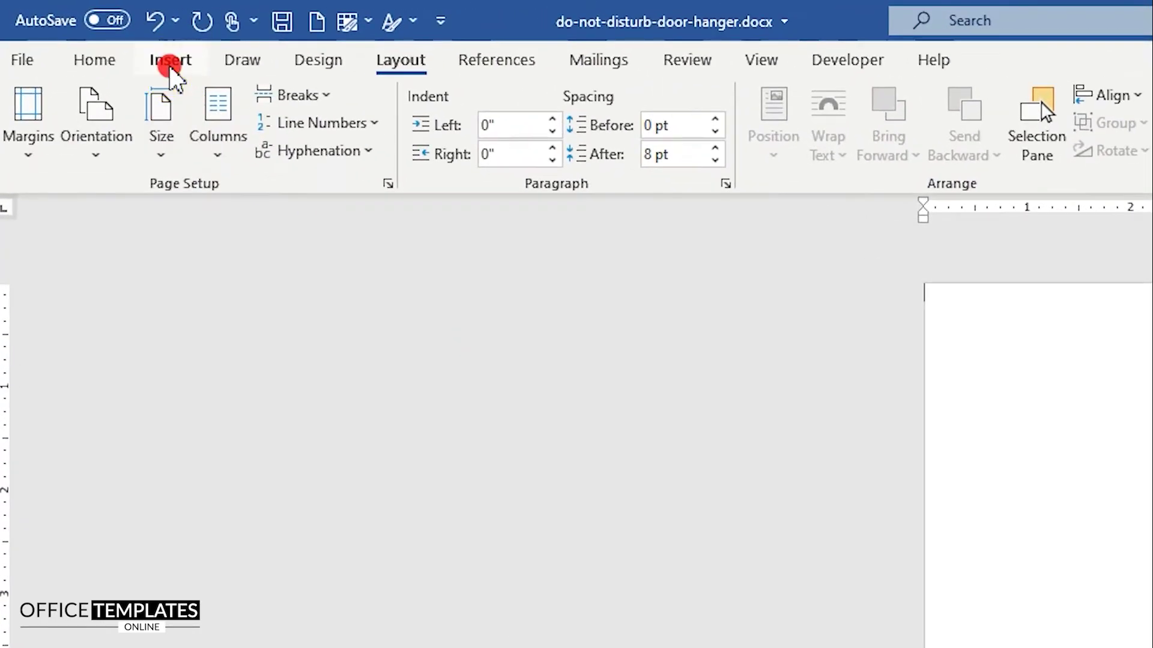
left_click(93, 32)
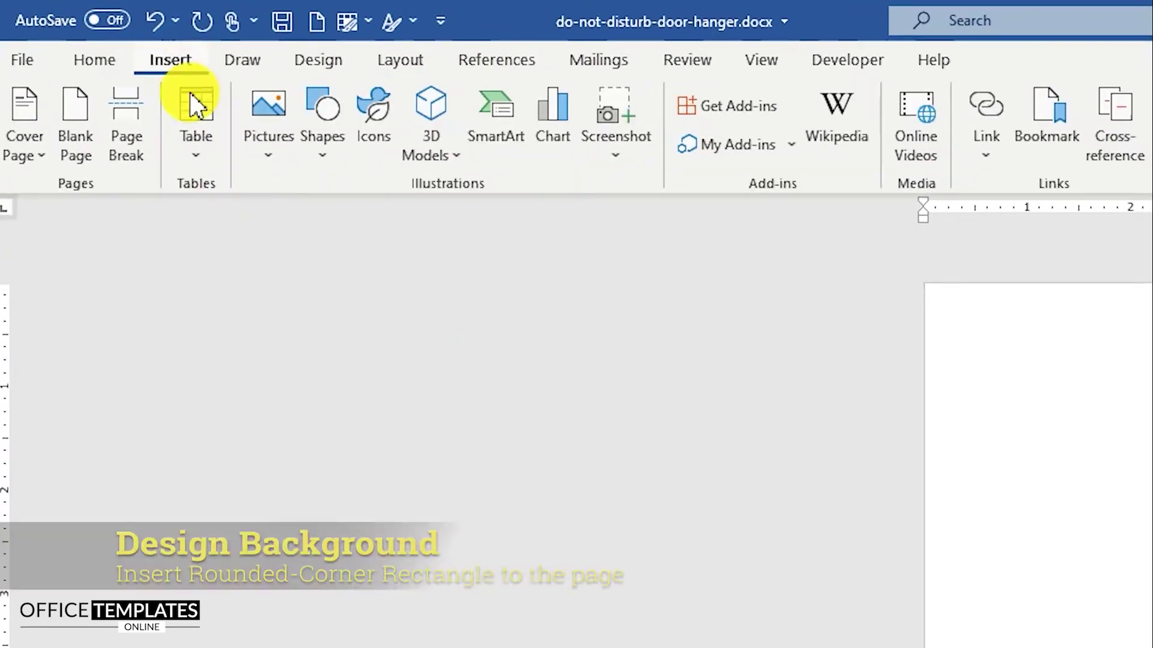
left_click(329, 165)
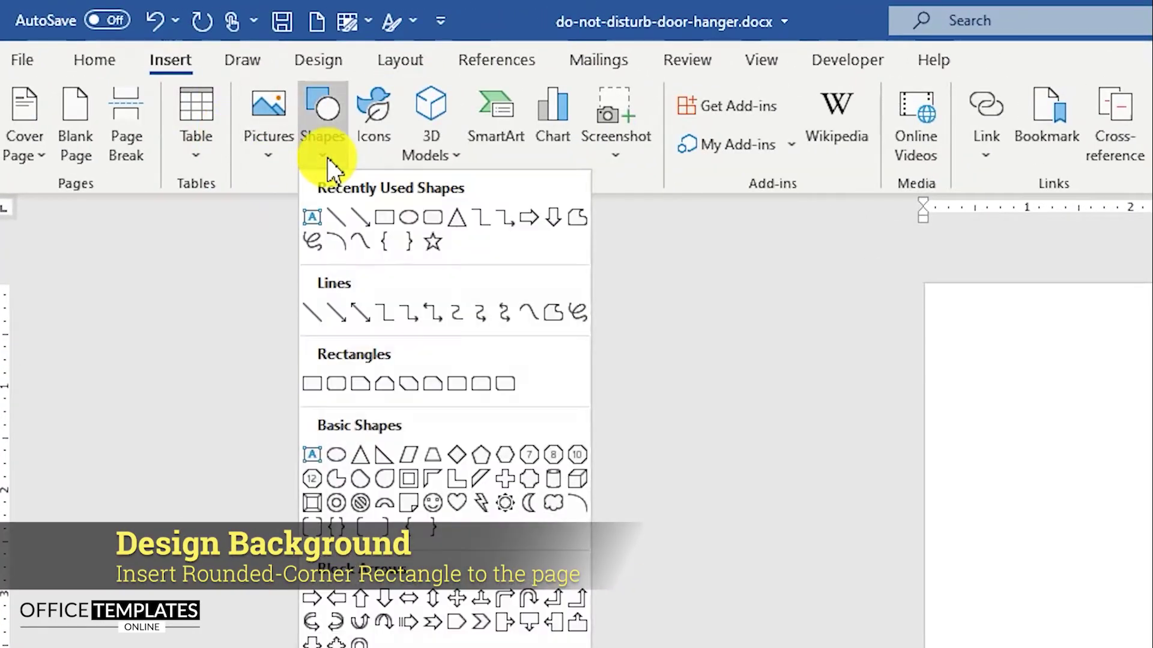
left_click(432, 221)
mouse_move(494, 166)
left_mouse_down()
mouse_move(624, 513)
mouse_move(664, 570)
left_mouse_up()
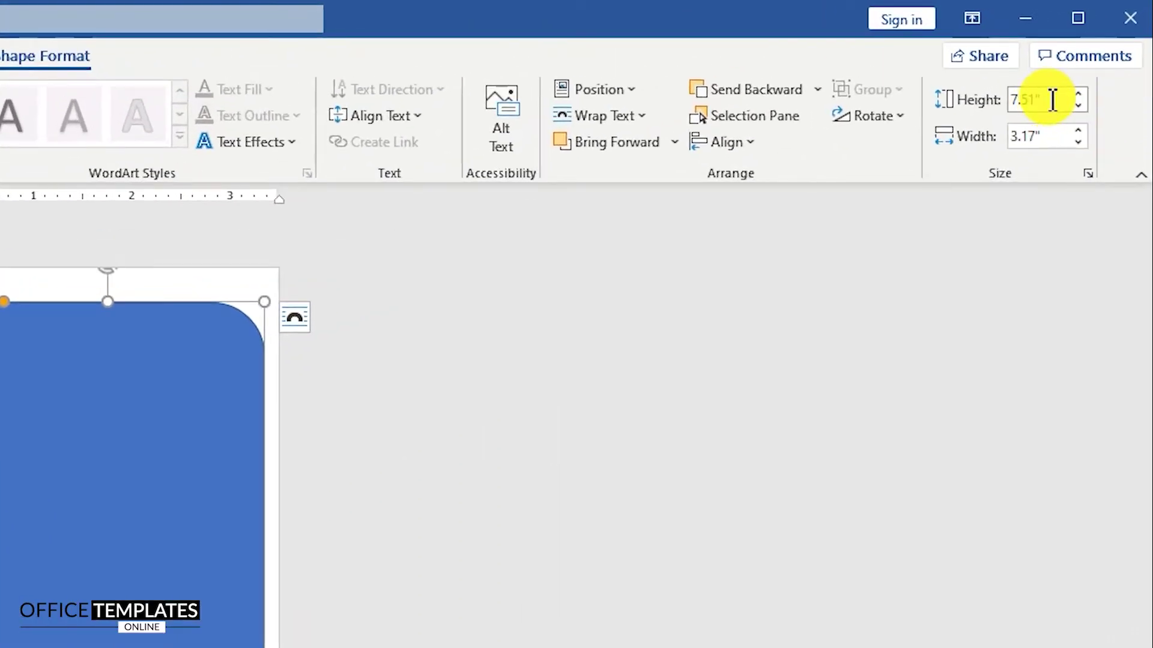
Resize the rounded rectangle to 8.46" tall and 3.46" wide.
left_click(1052, 99)
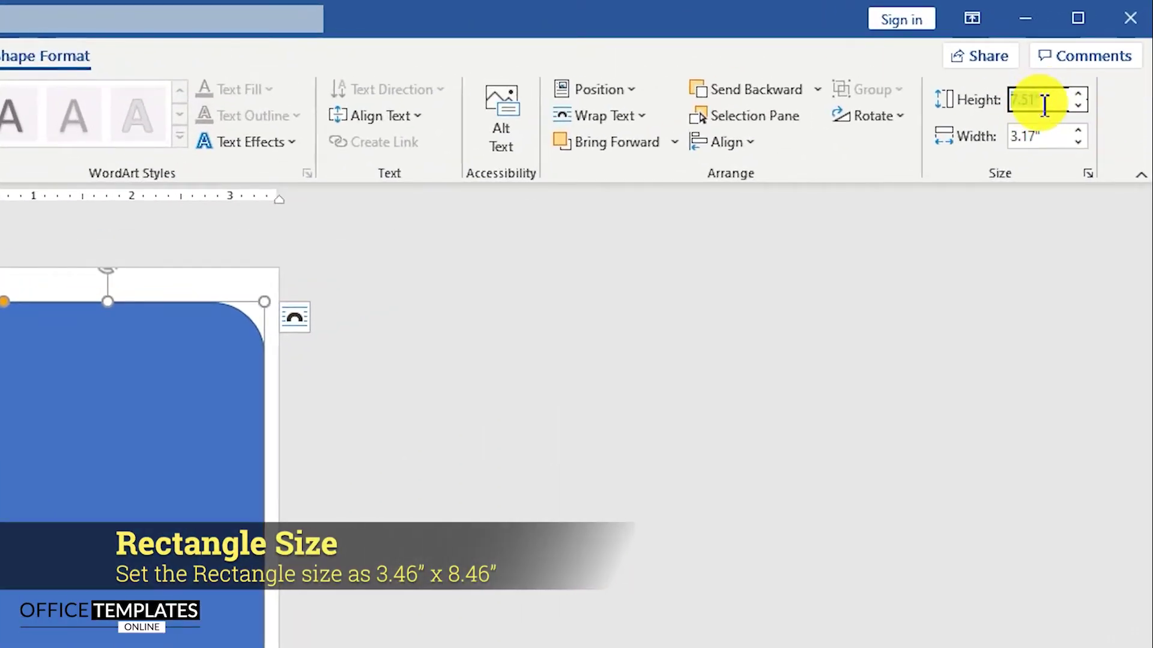
type("8.46")
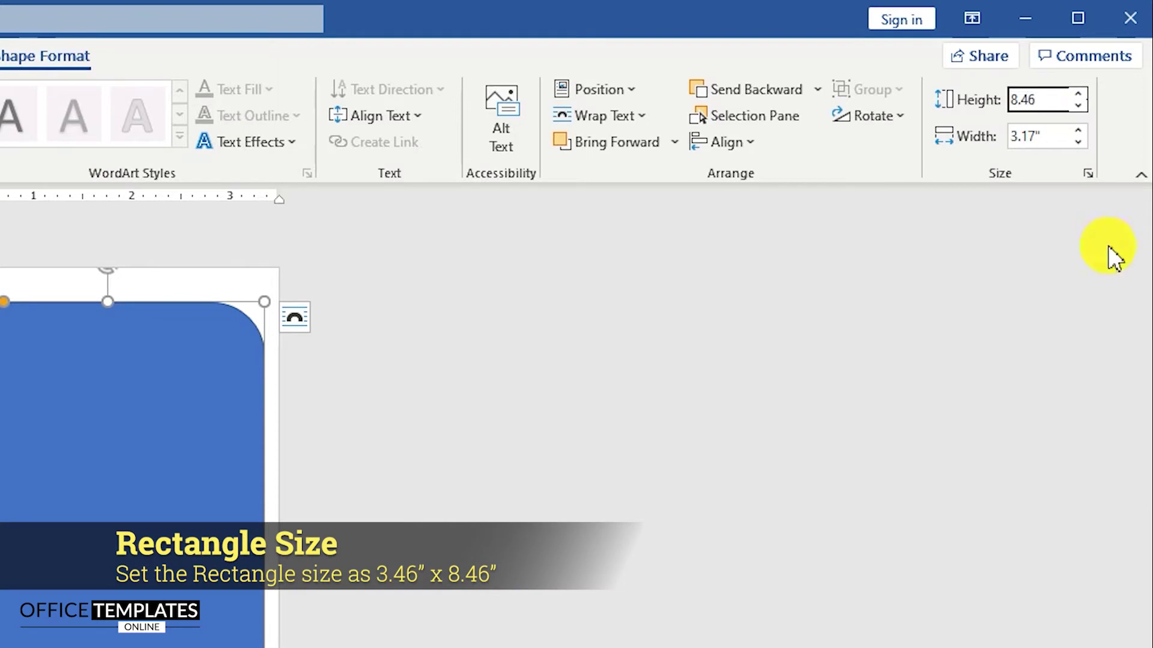
left_click(1032, 137)
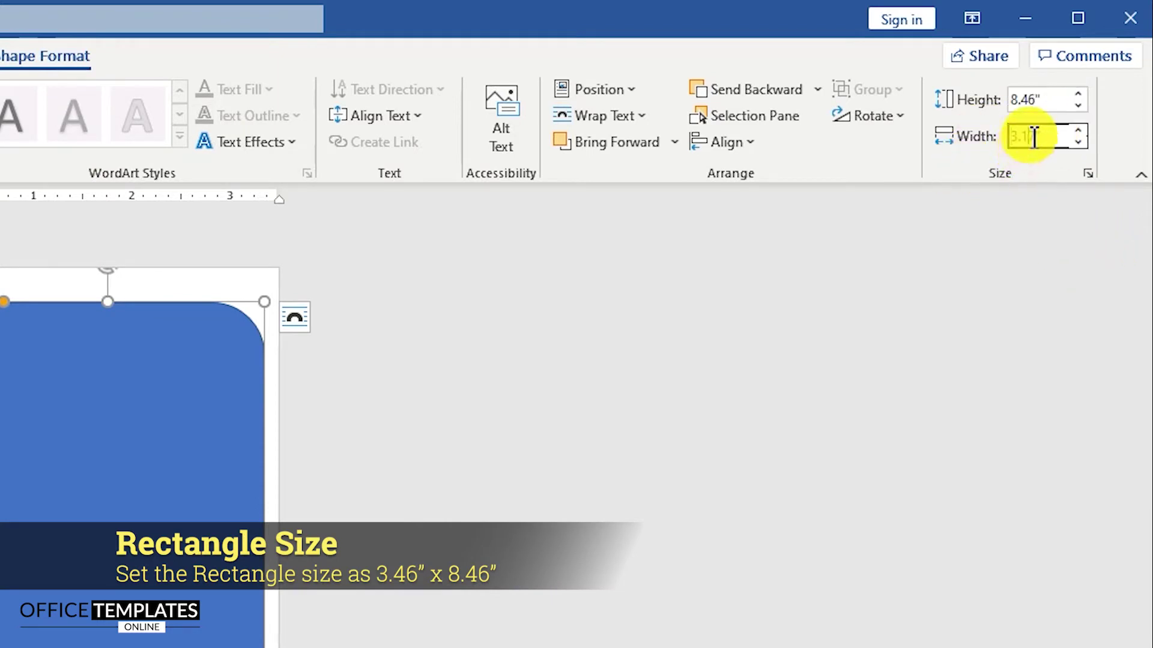
type("3.")
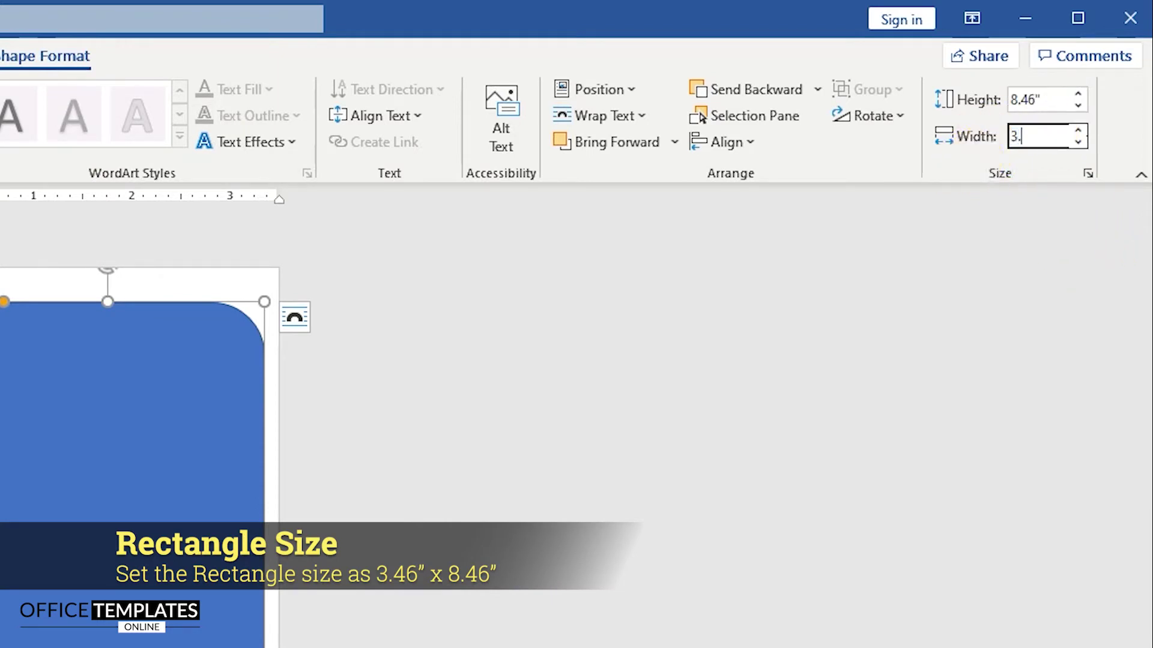
type("46")
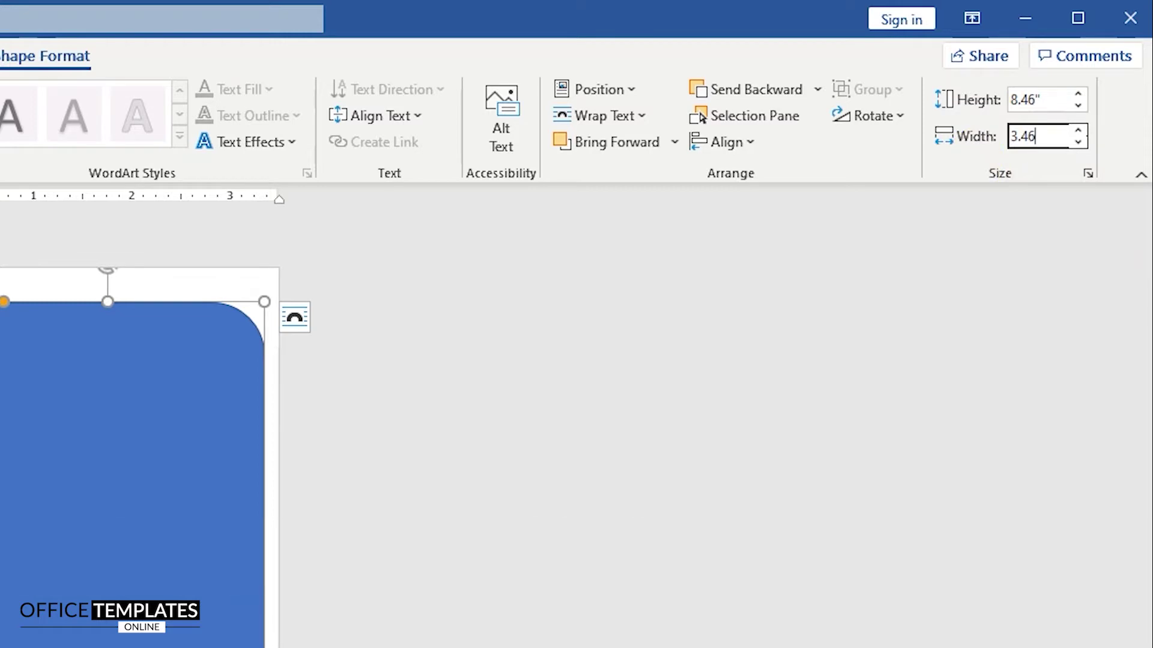
left_click(637, 502)
left_click(124, 439)
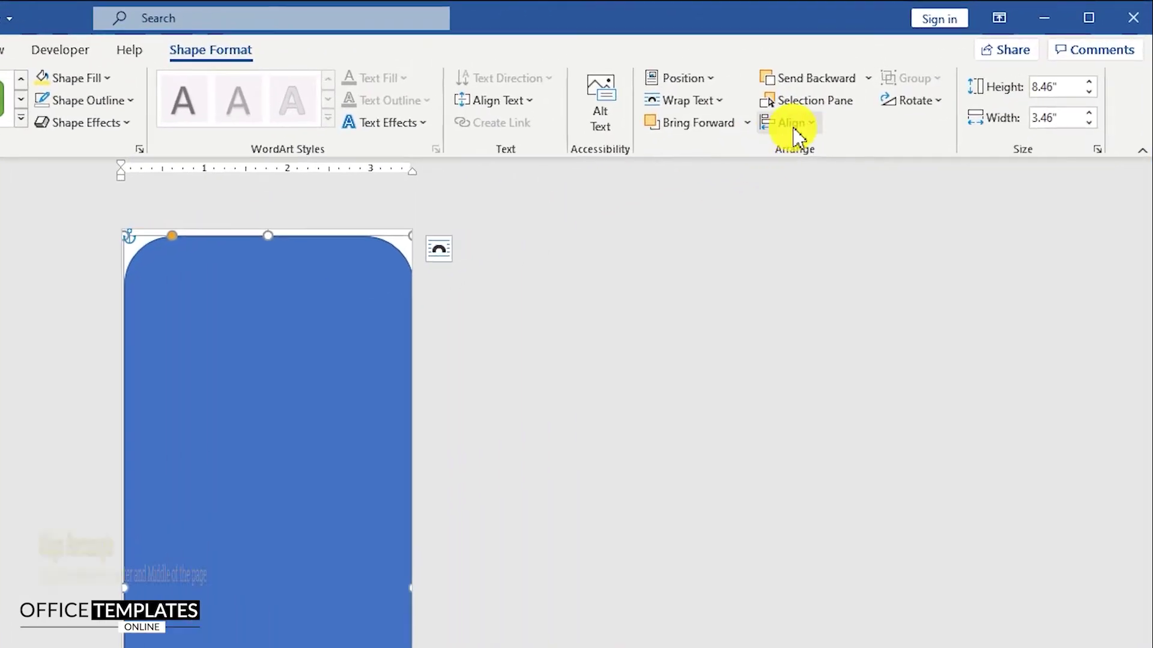
Center the rectangle horizontally and vertically on the page and round its ends fully.
left_click(799, 126)
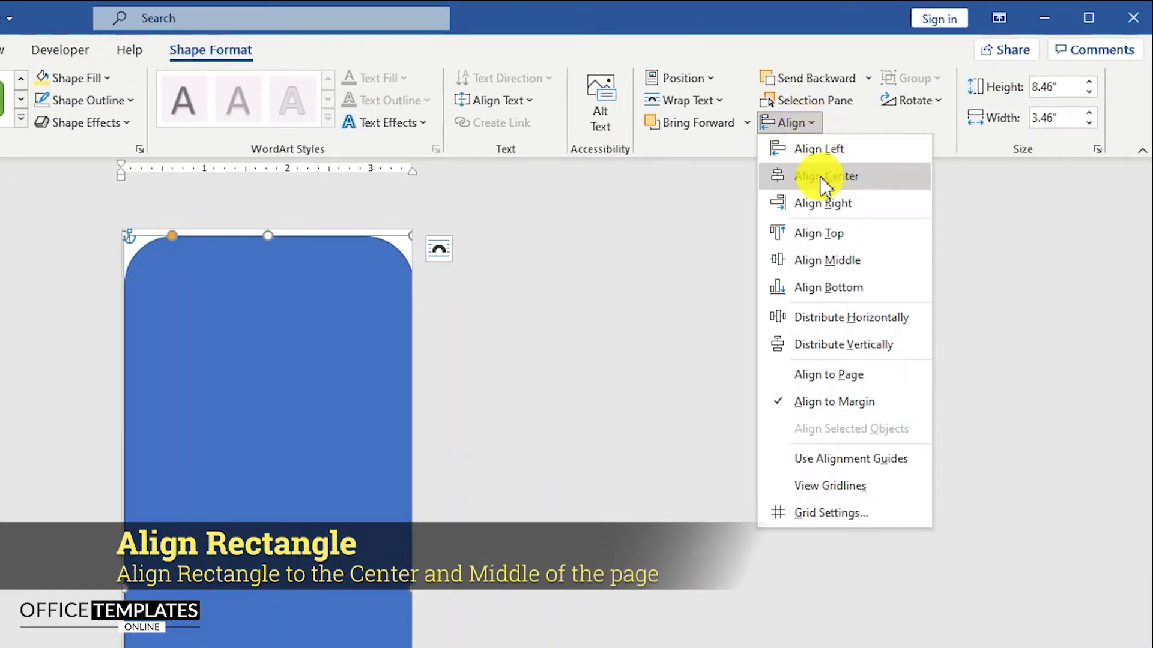
left_click(826, 177)
left_click(803, 122)
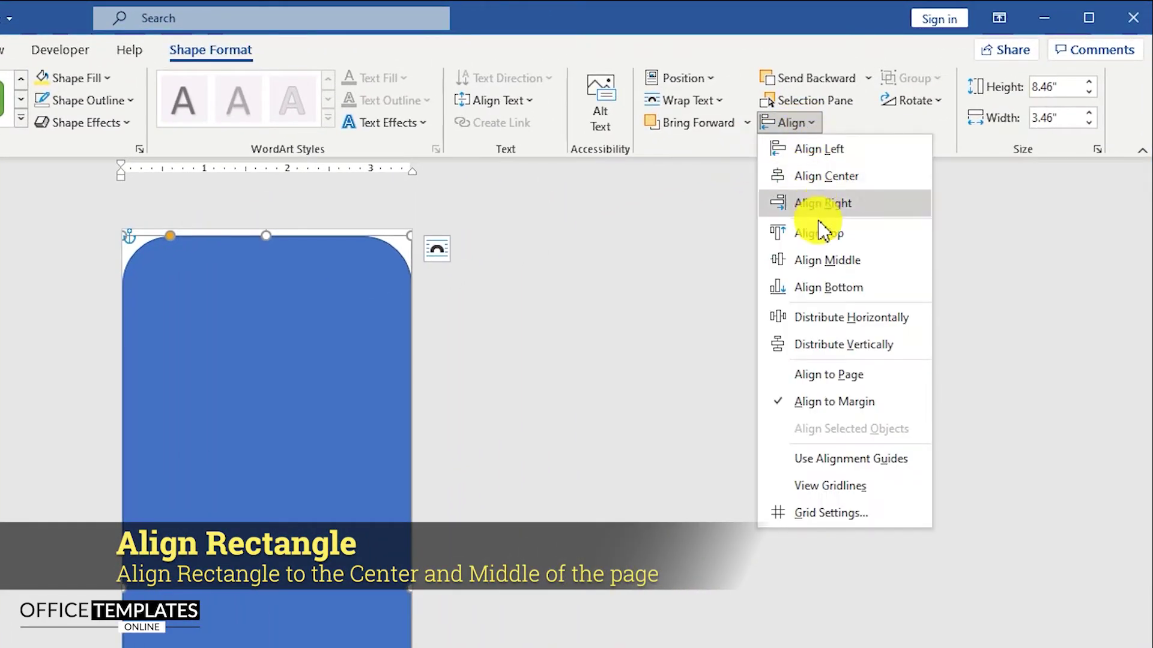
left_click(827, 262)
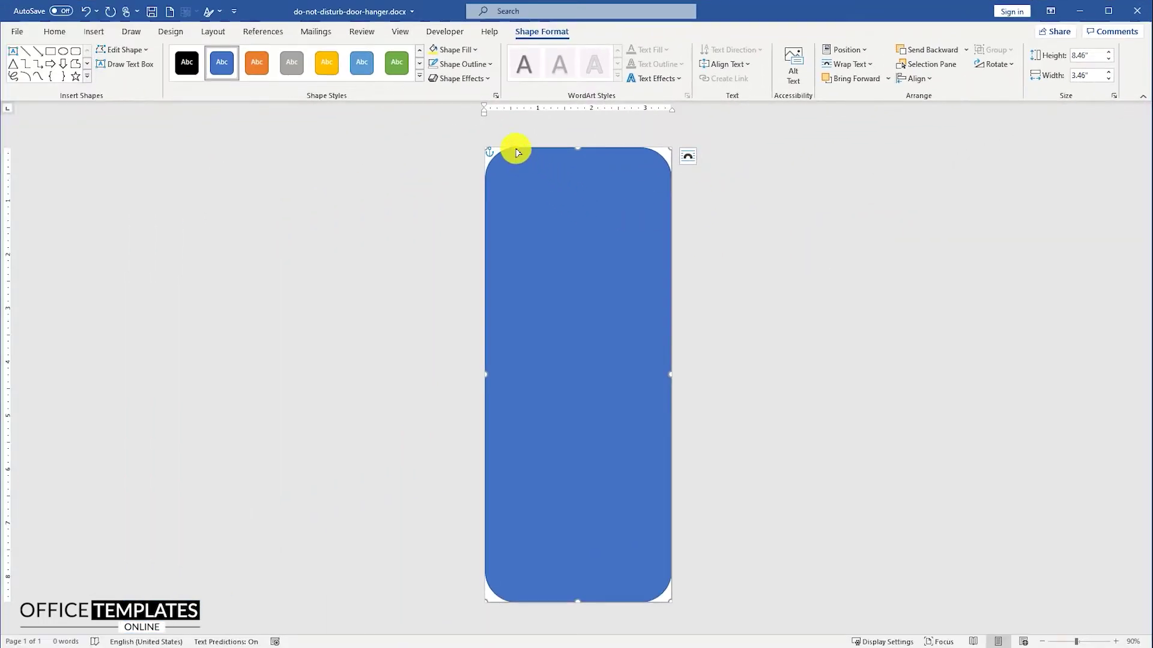
left_click_drag(517, 153, 595, 157)
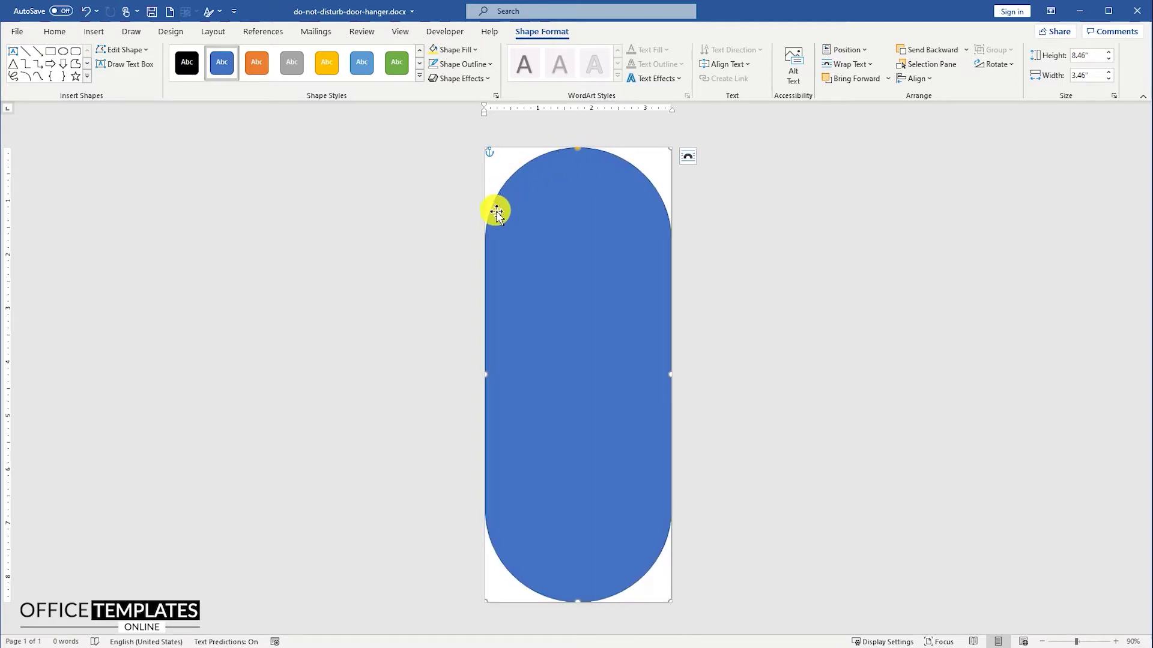
Remove the pill shape's outline and fill it solid black.
right_click(585, 203)
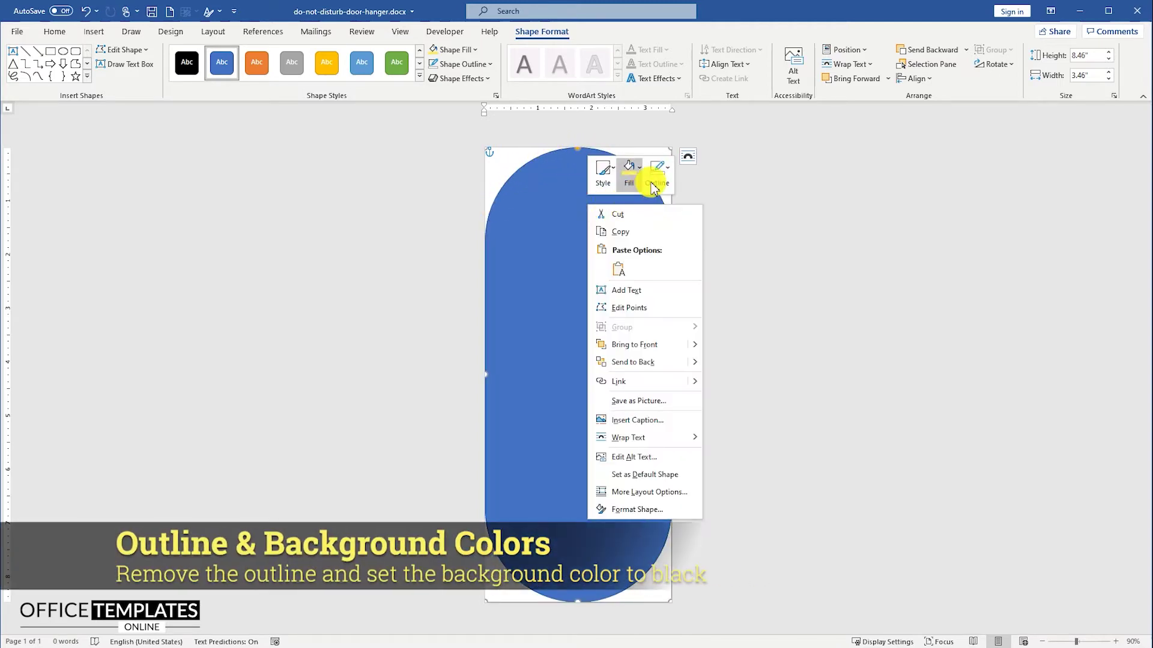
left_click(657, 174)
left_click(681, 358)
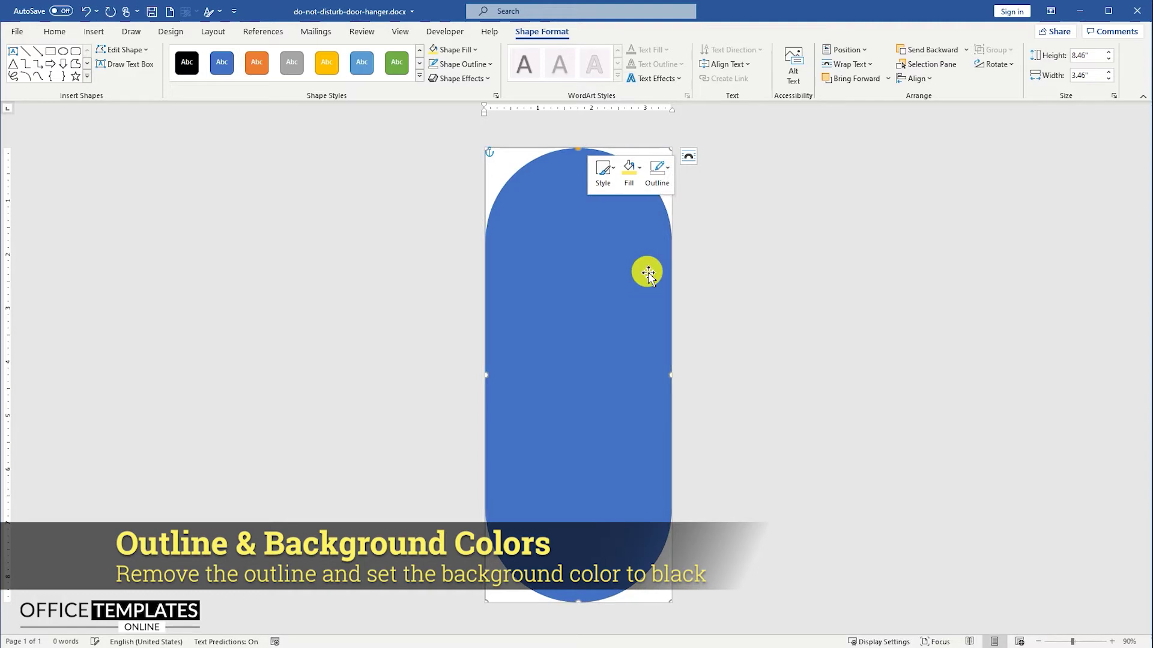
left_click(629, 173)
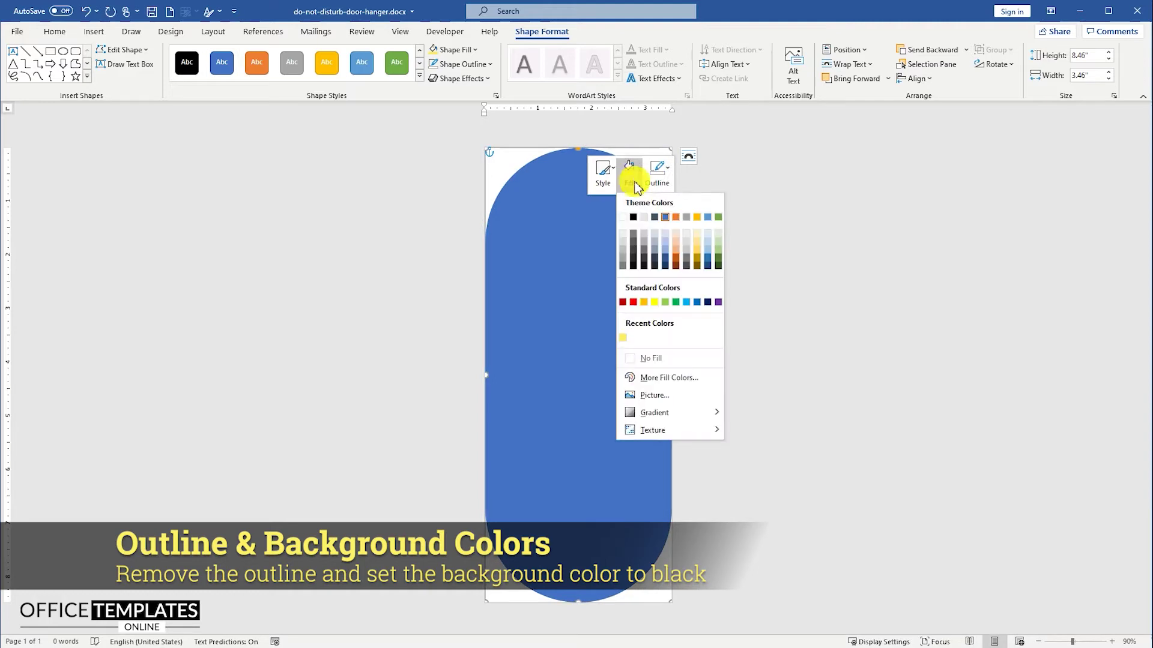
left_click(634, 218)
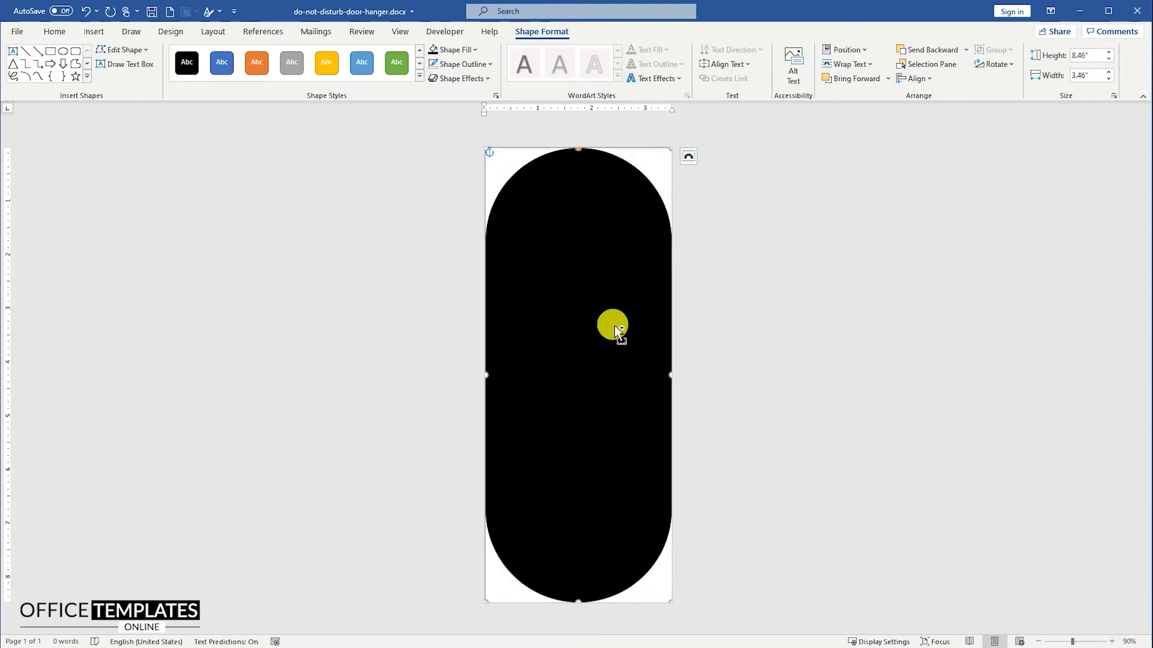
scroll(614, 326, "down", 2)
left_click(662, 356)
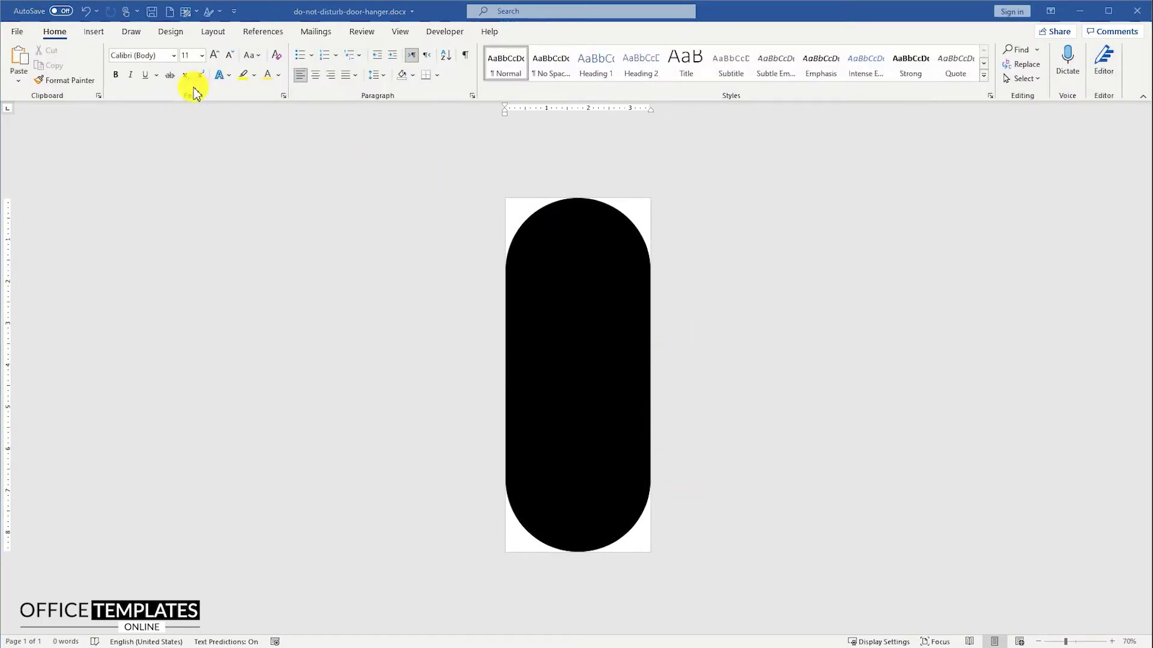
left_click(97, 35)
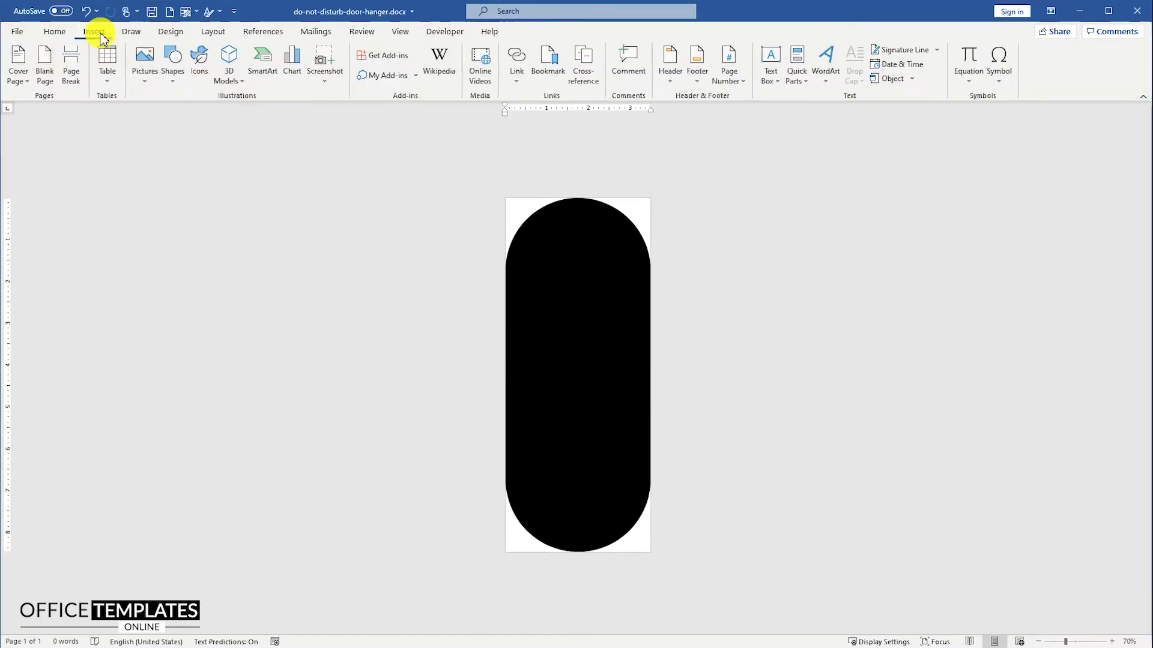
Draw a narrow text box on the black pill, type 'DO' and select it.
left_click(171, 61)
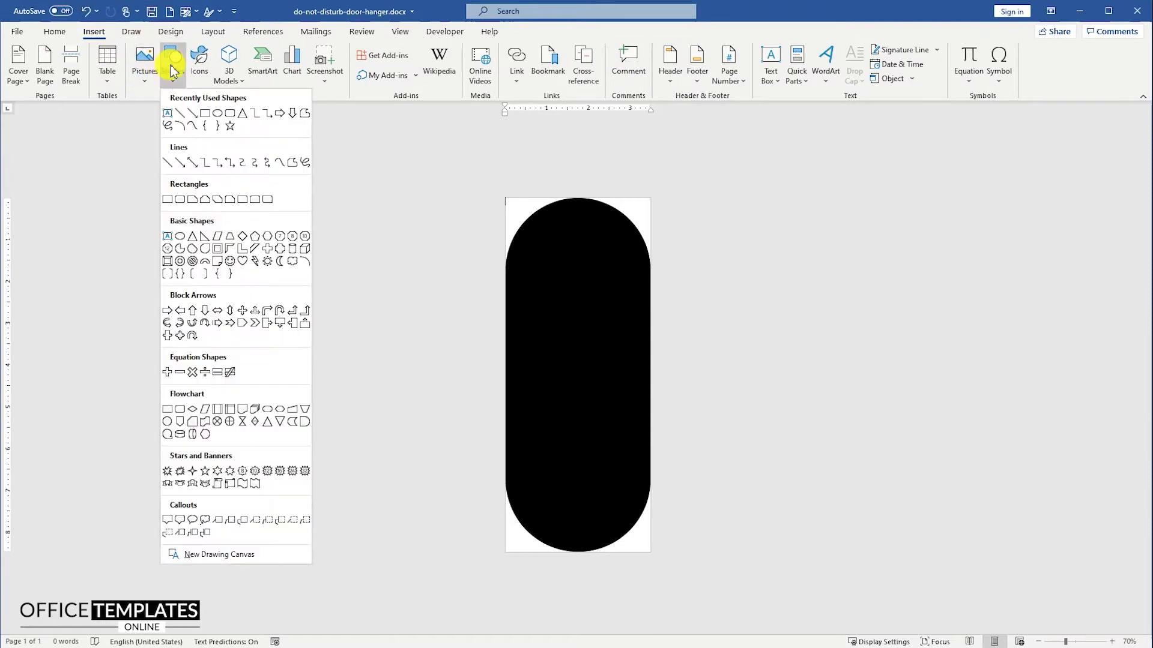
left_click(170, 115)
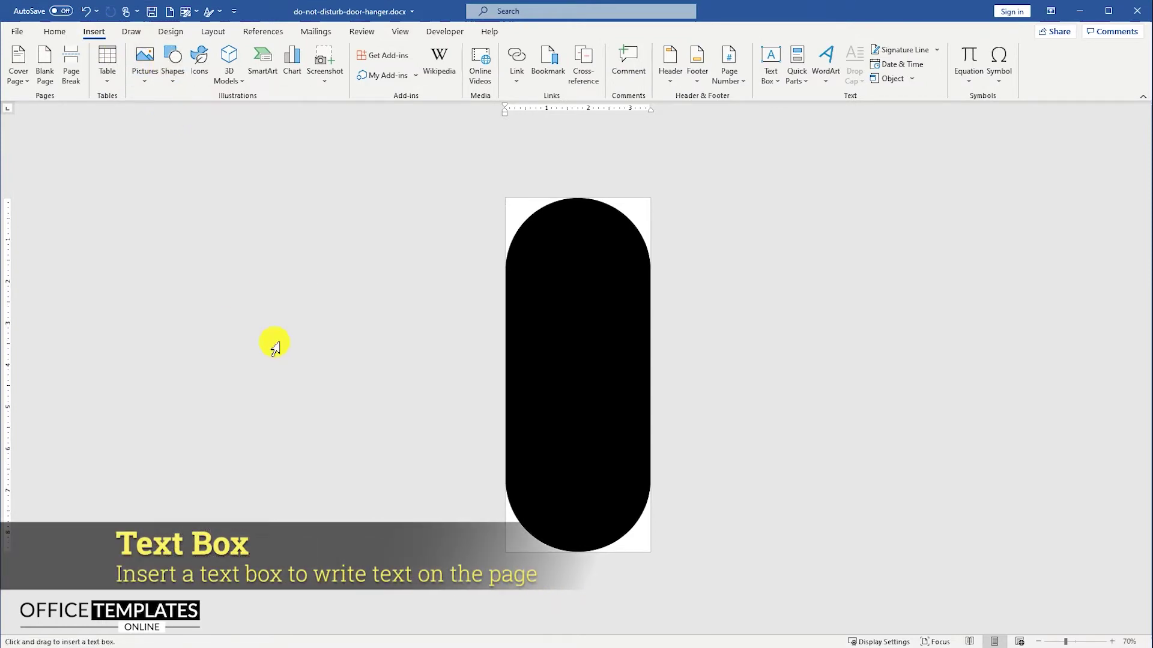
left_click_drag(541, 344, 553, 386)
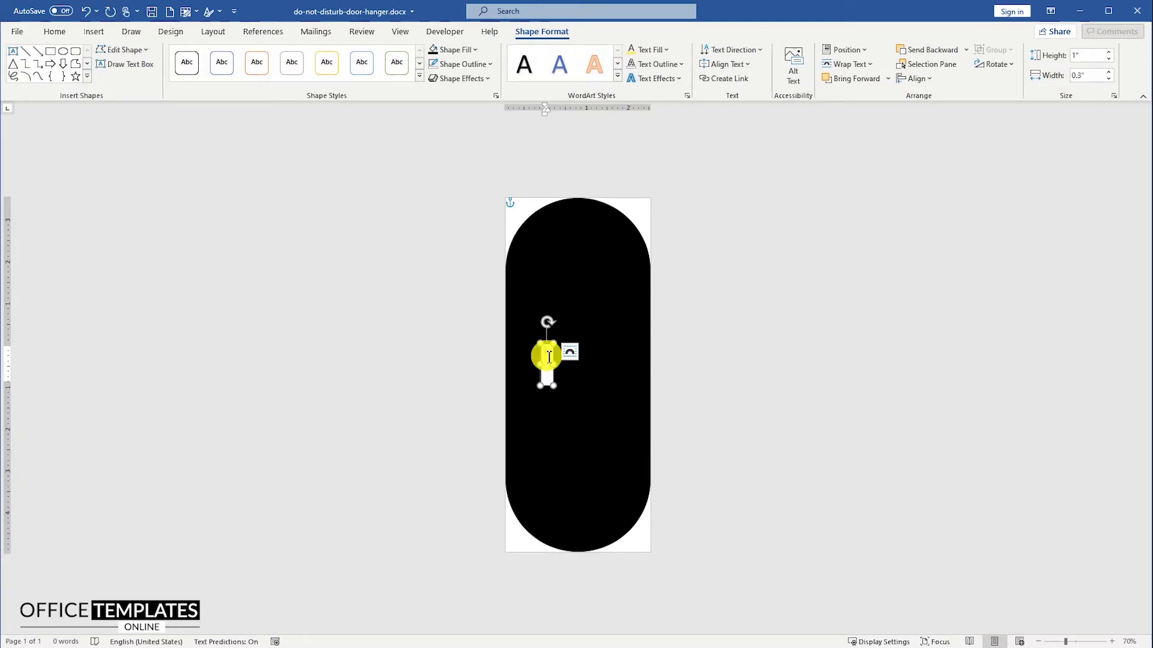
scroll(549, 356, "up", 5, "ctrl")
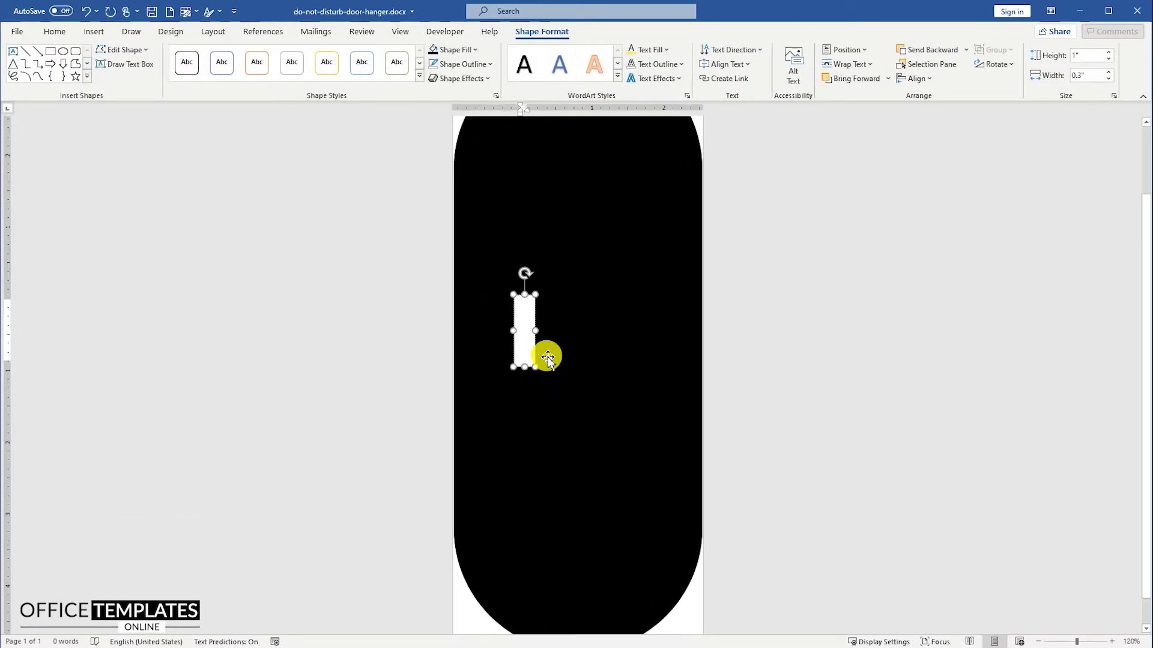
type("DO")
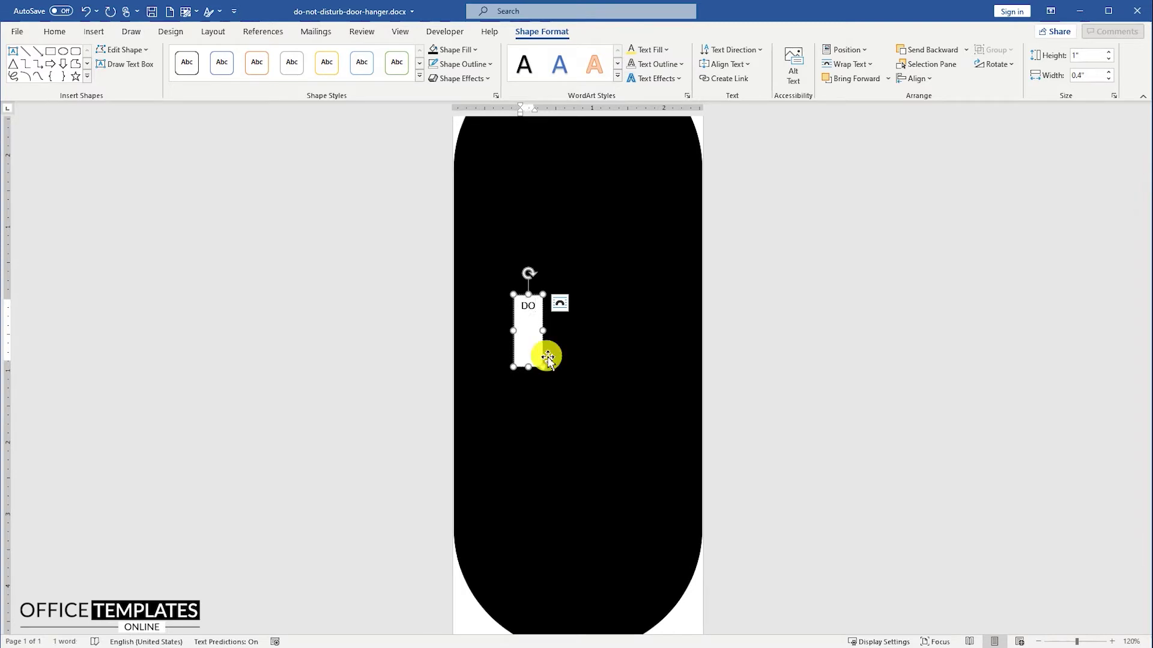
key("ctrl+a")
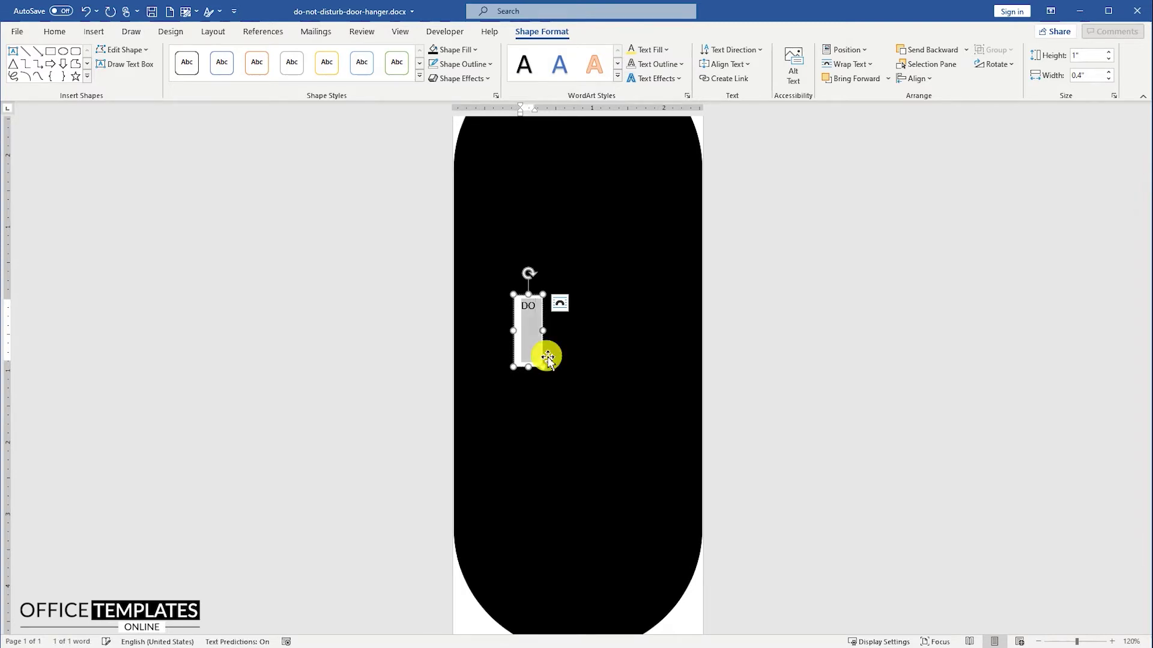
left_click(53, 31)
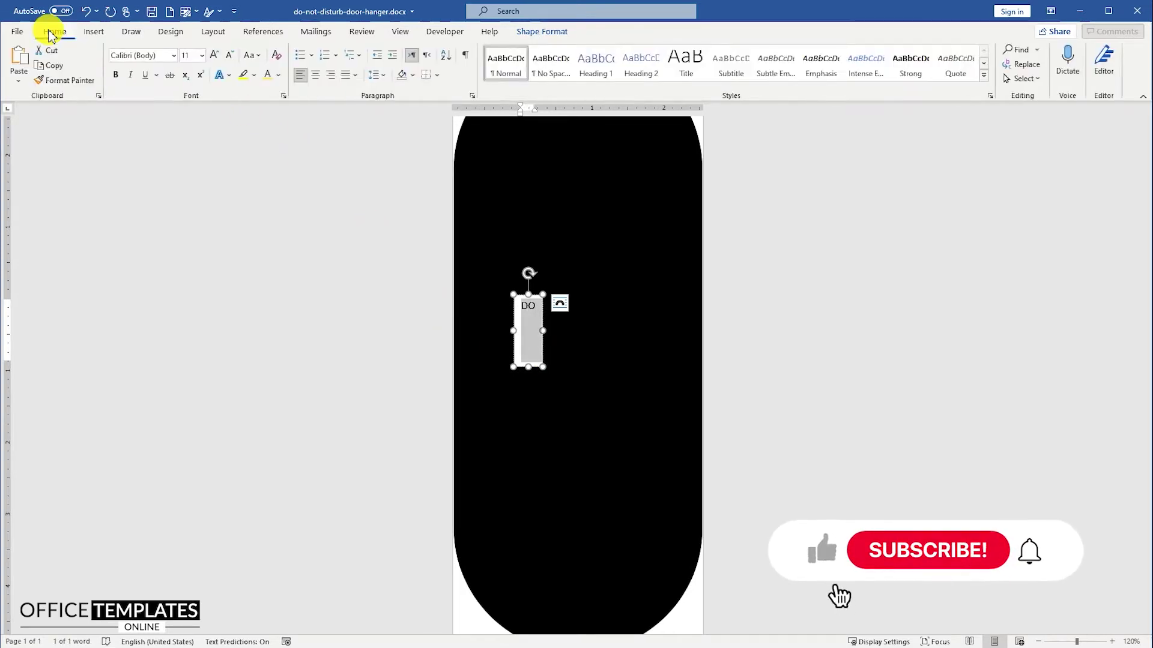
Set the DO text to Bebas Neue at 150 pt.
left_click(173, 55)
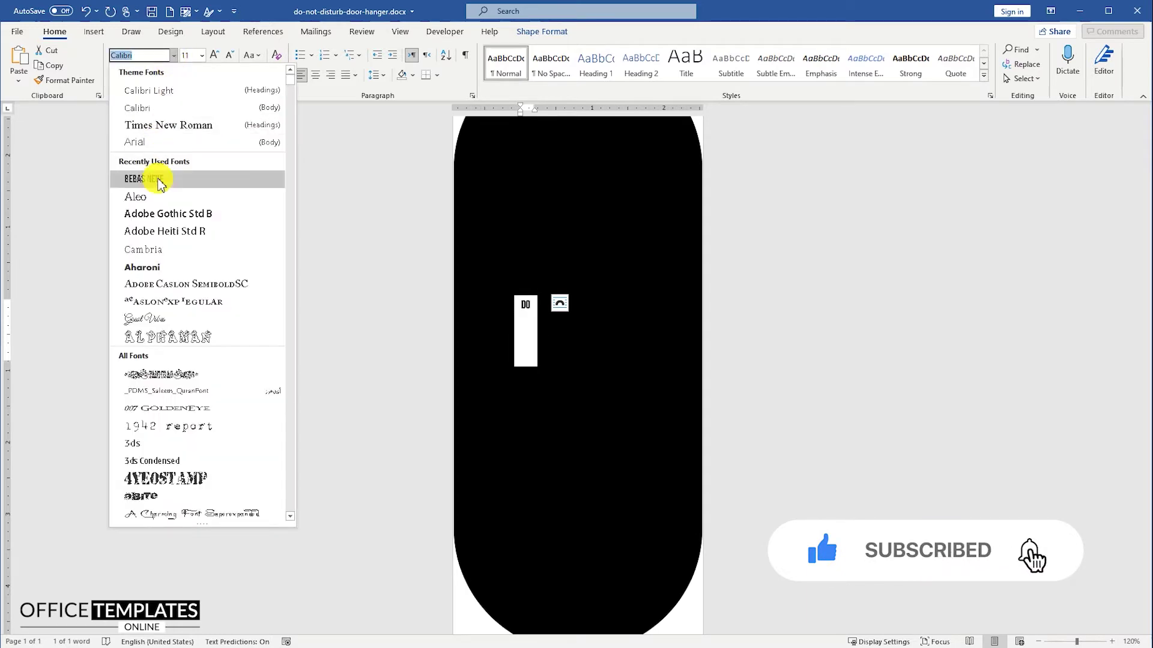
left_click(159, 175)
left_click(190, 55)
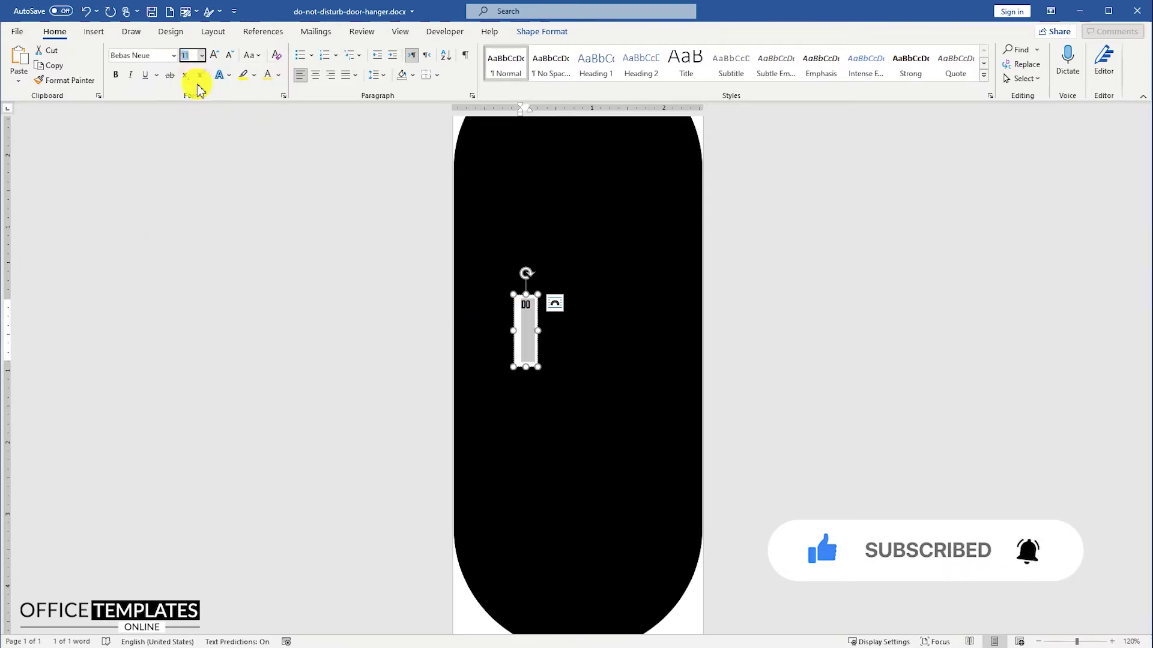
key("Return")
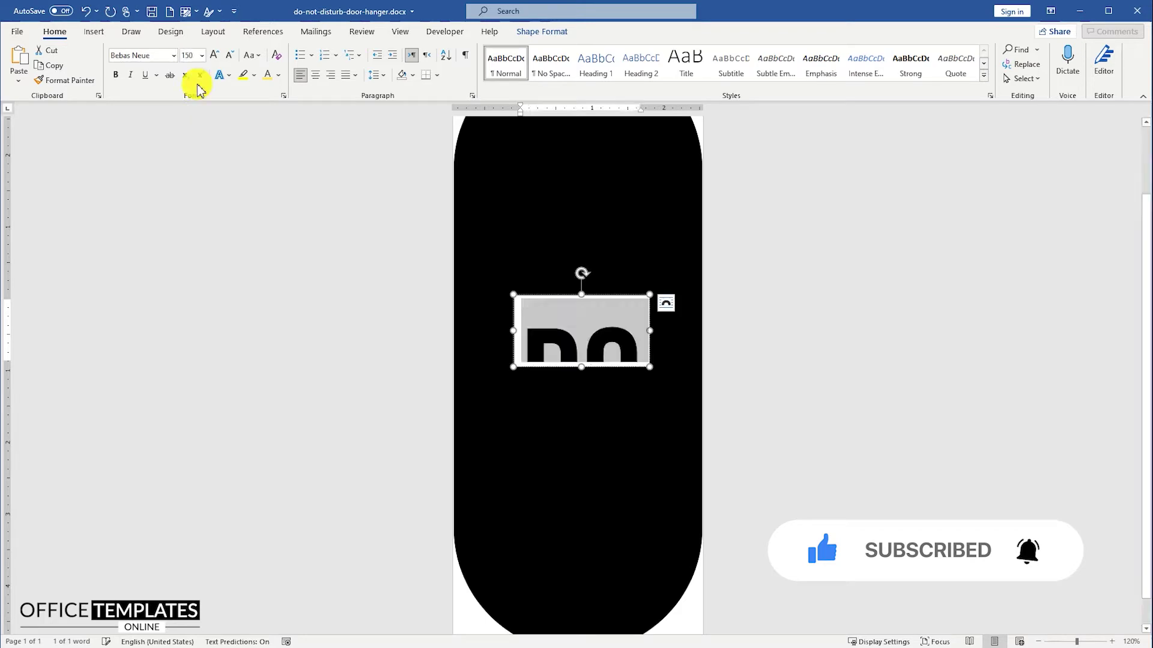
Stretch the DO text box taller so the whole word shows, then select DO.
left_click_drag(581, 367, 587, 443)
left_click(592, 402)
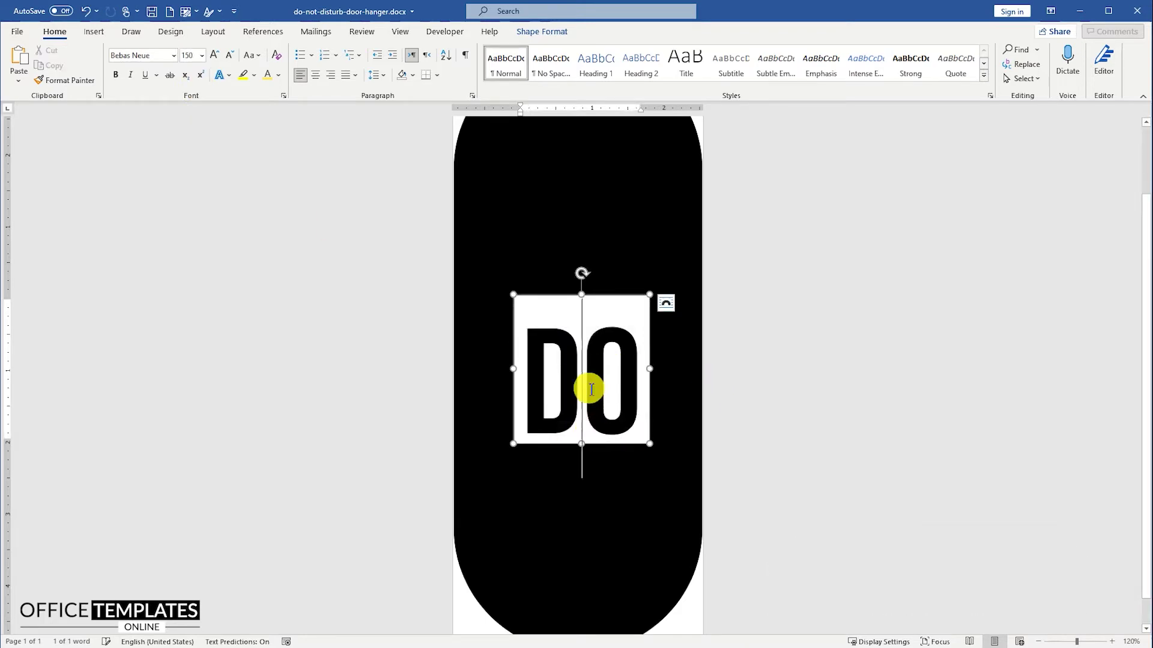
double_click(591, 387)
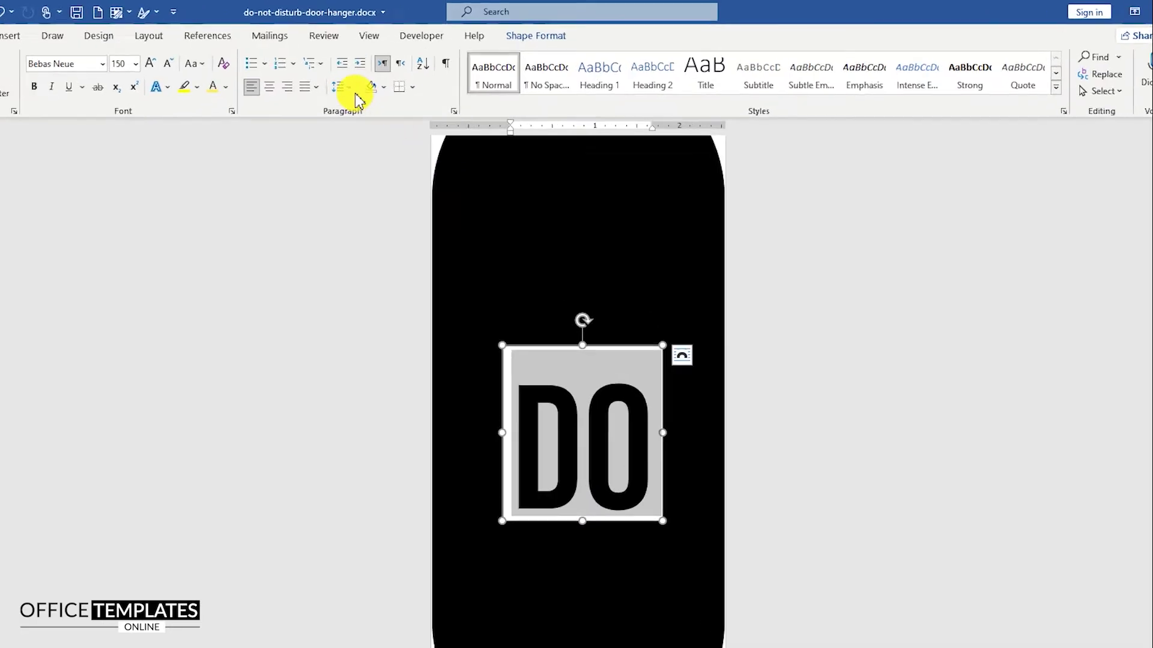
left_click(349, 87)
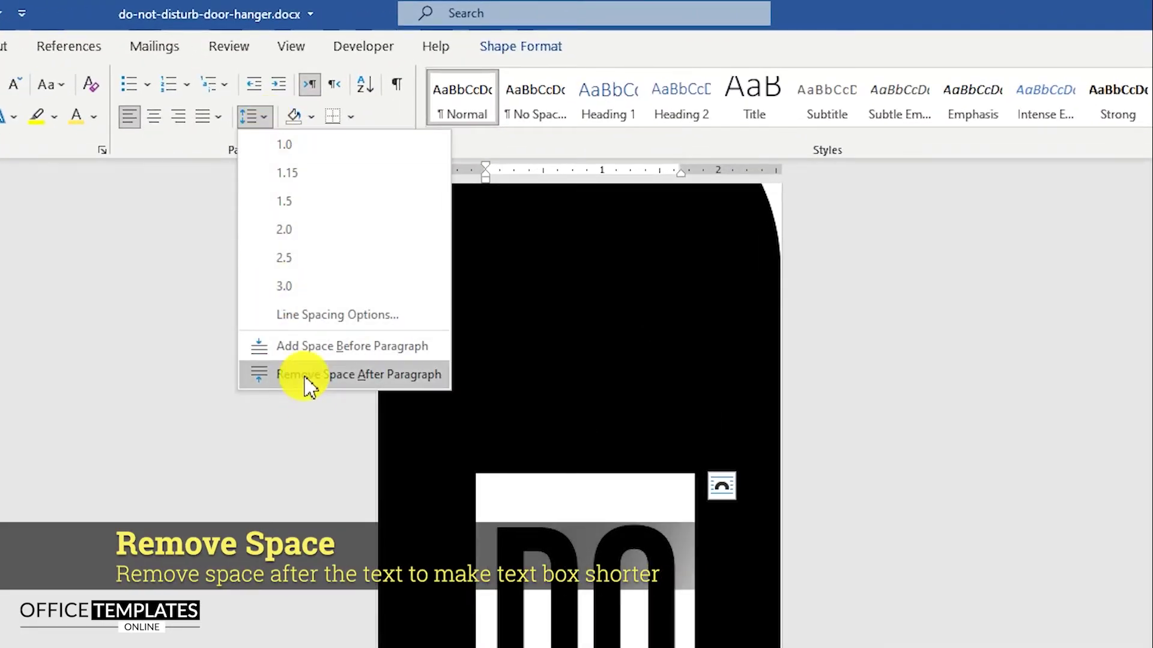
Remove the space after the DO paragraph and set its line spacing to multiple 0.8.
left_click(307, 376)
left_click(268, 120)
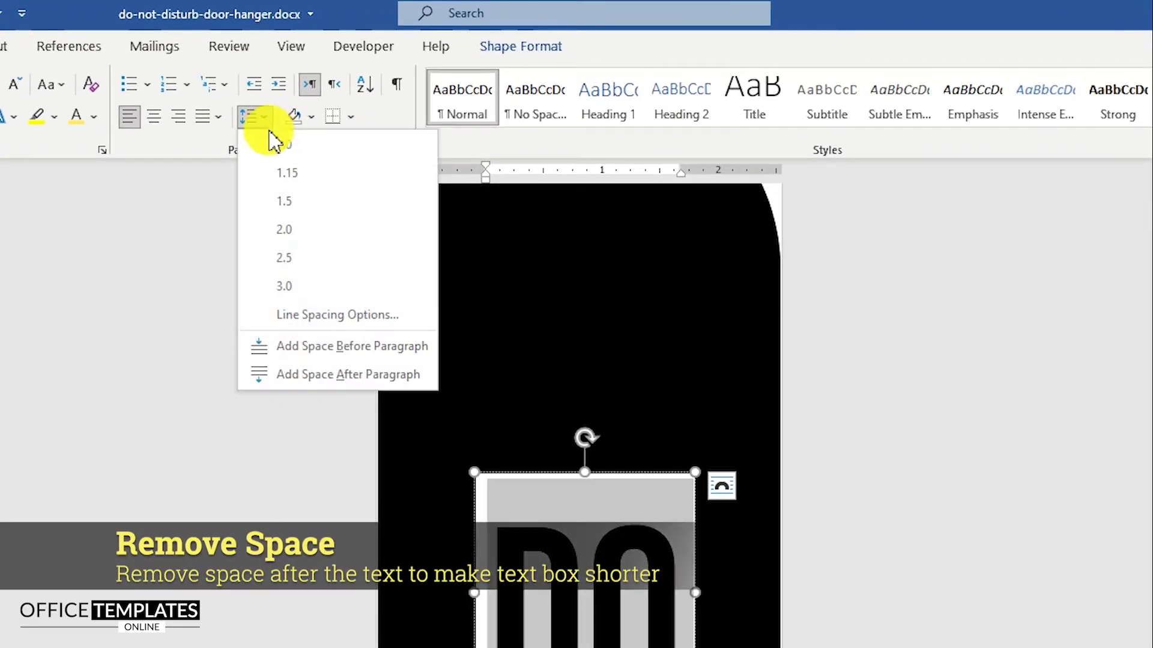
left_click(298, 314)
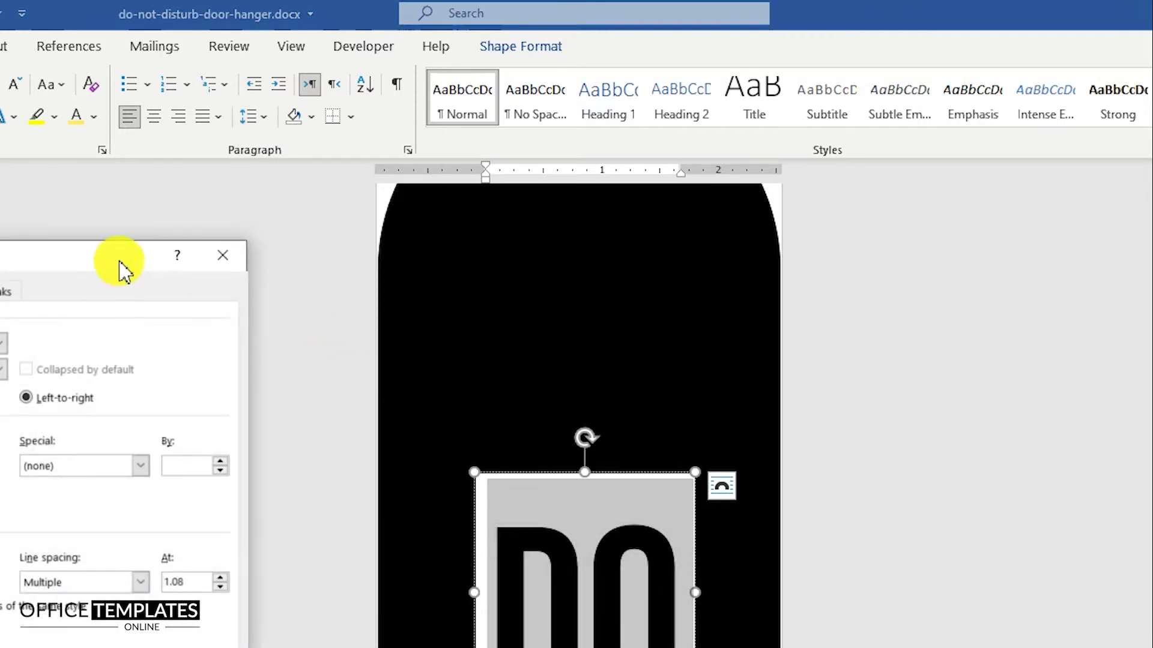
left_click_drag(119, 264, 645, 276)
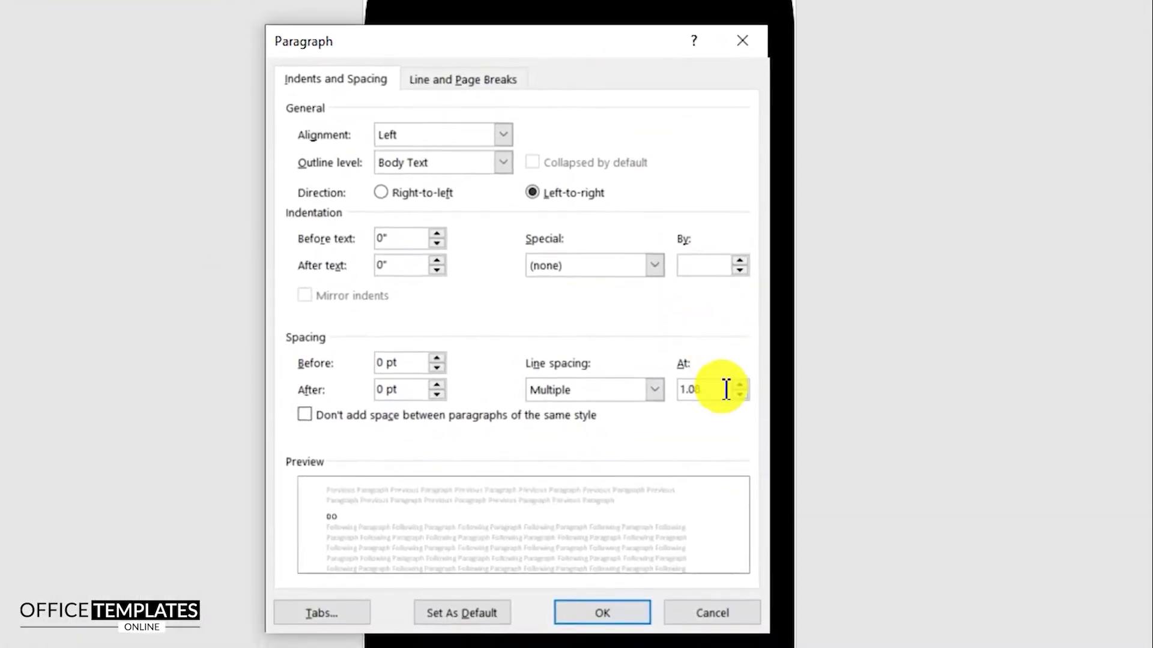
left_click_drag(718, 591, 649, 593)
type("0.")
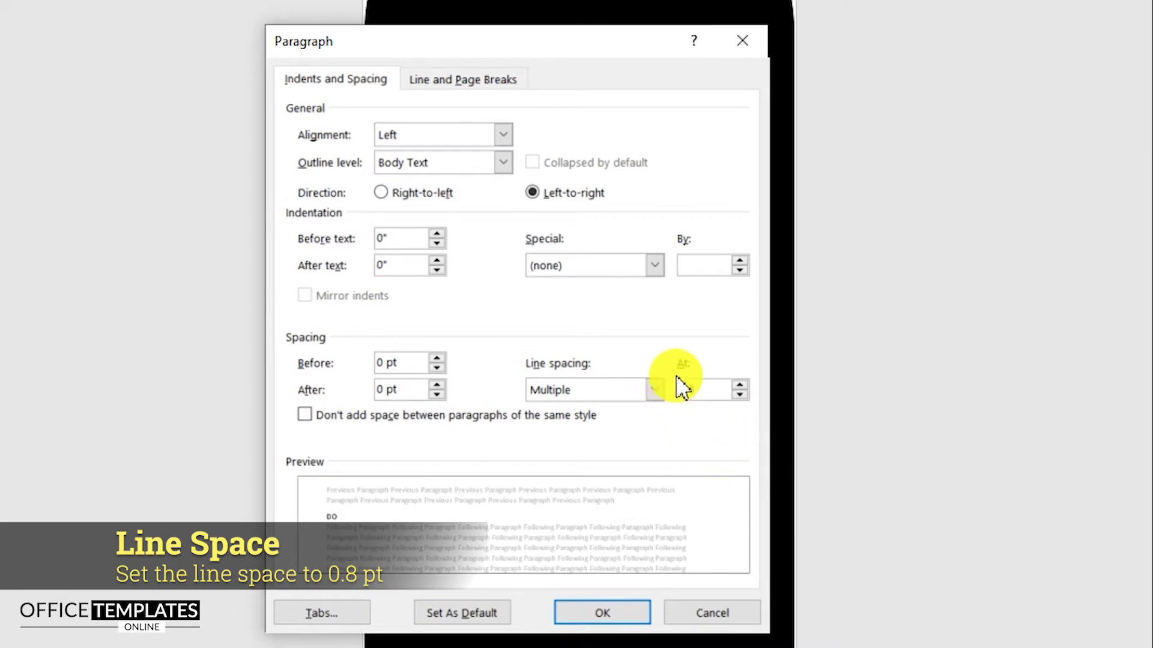
left_click(596, 615)
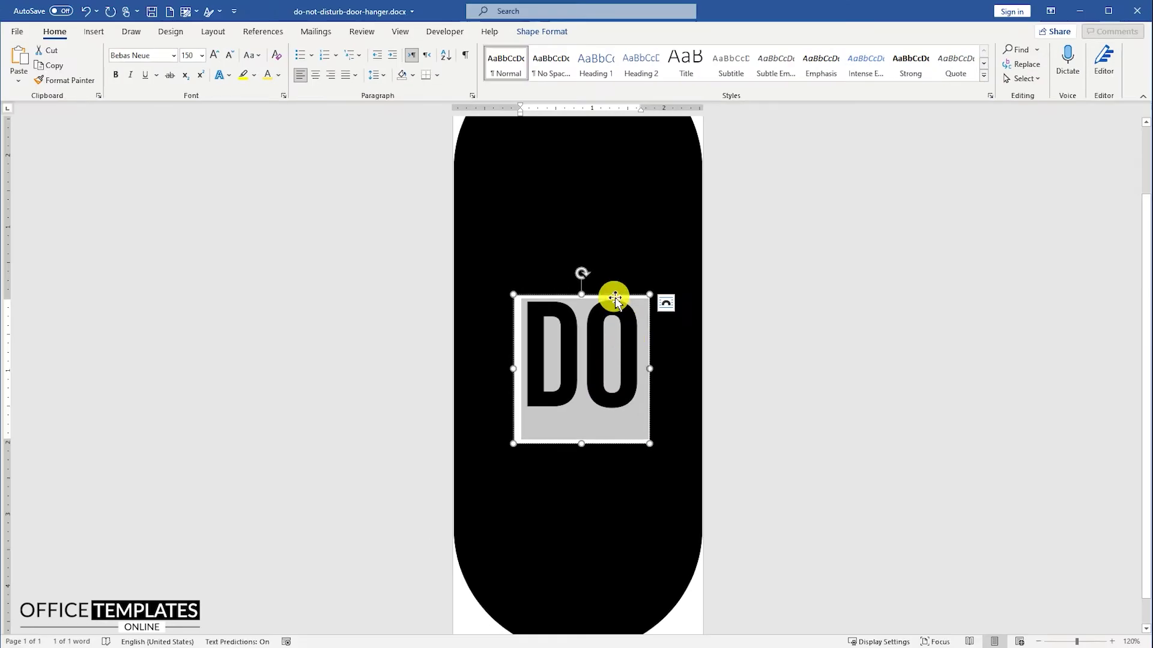
Set the DO text box's left, right, top and bottom inner margins to 0".
right_click(615, 299)
left_click(647, 566)
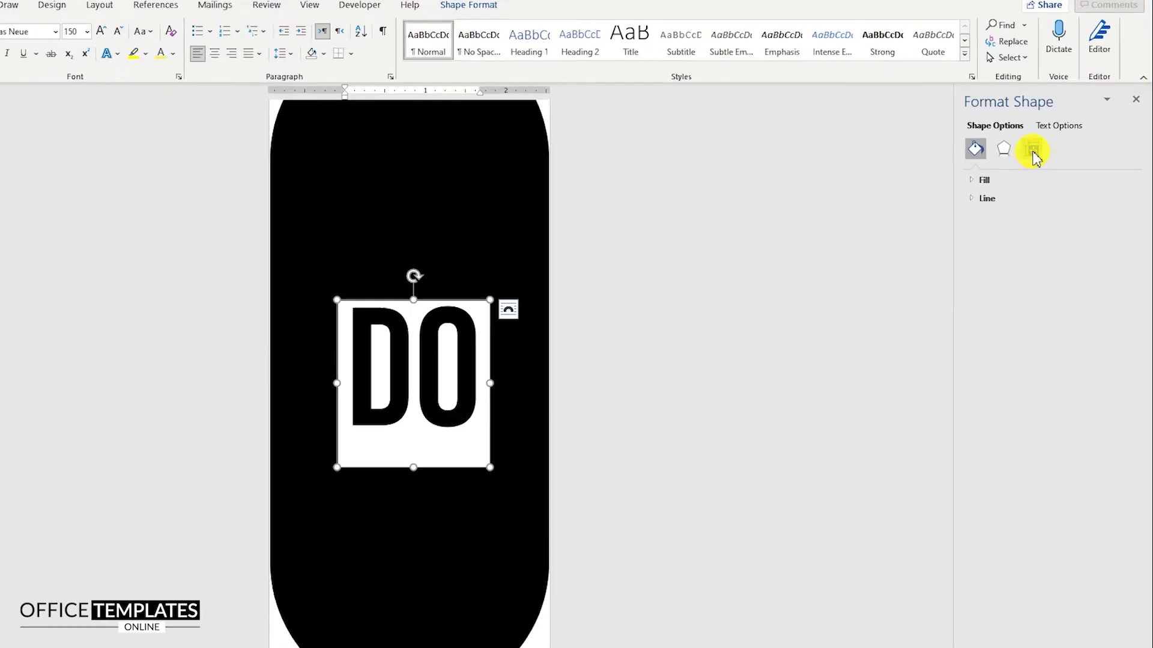
left_click(1032, 150)
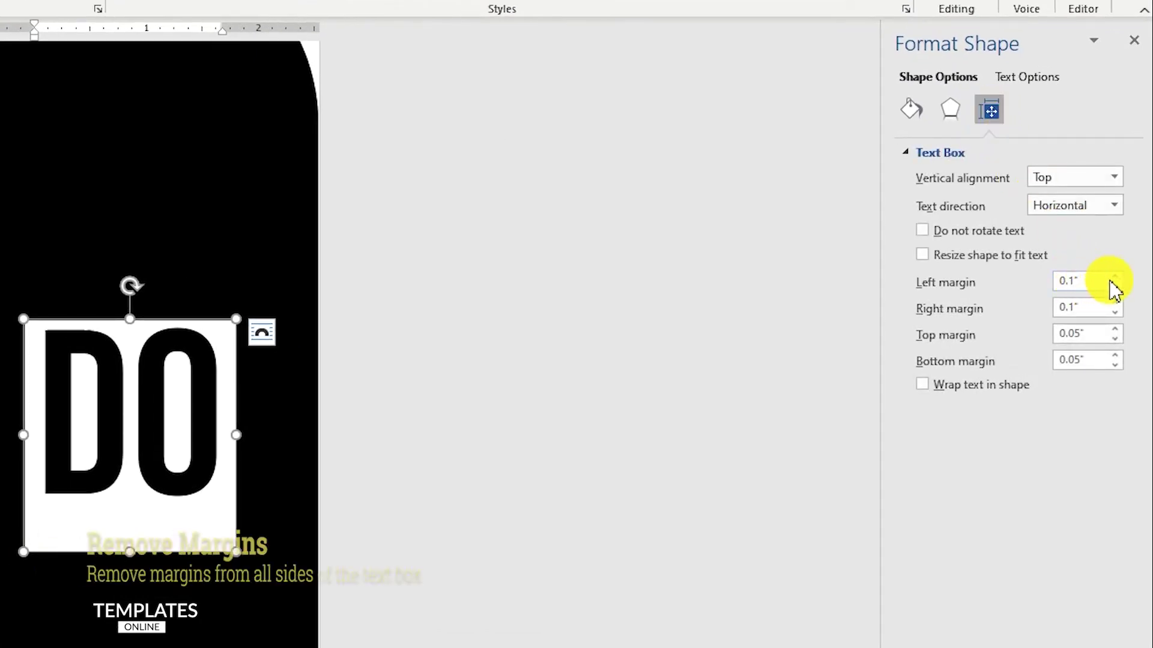
left_click(1114, 286)
left_click(1115, 312)
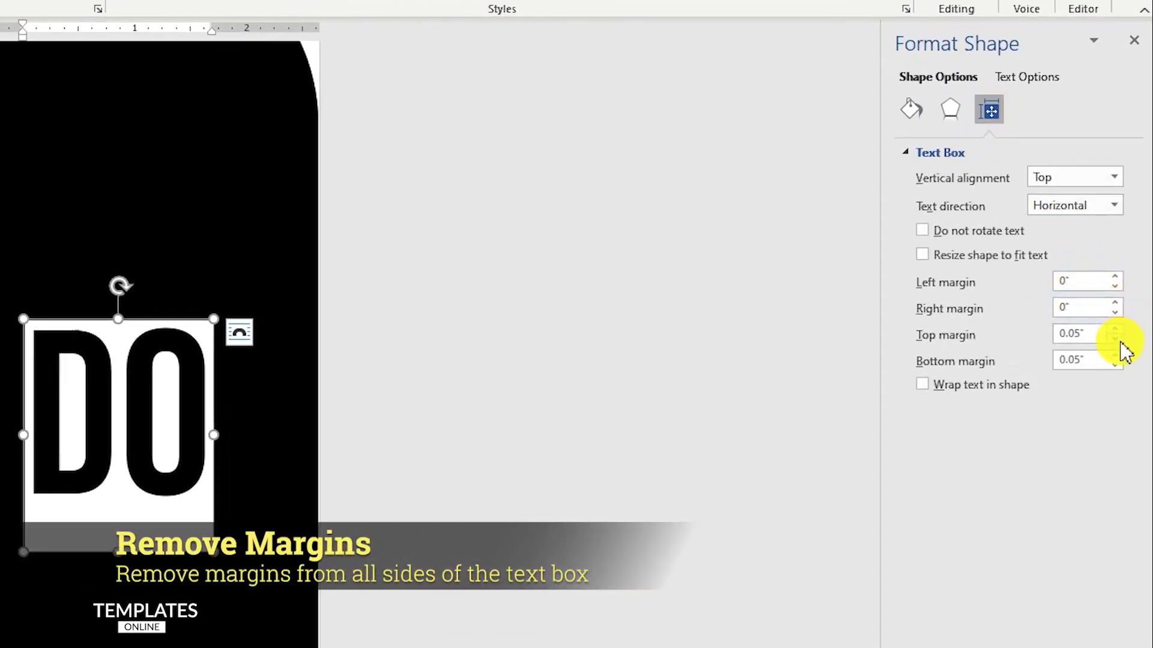
left_click(1115, 339)
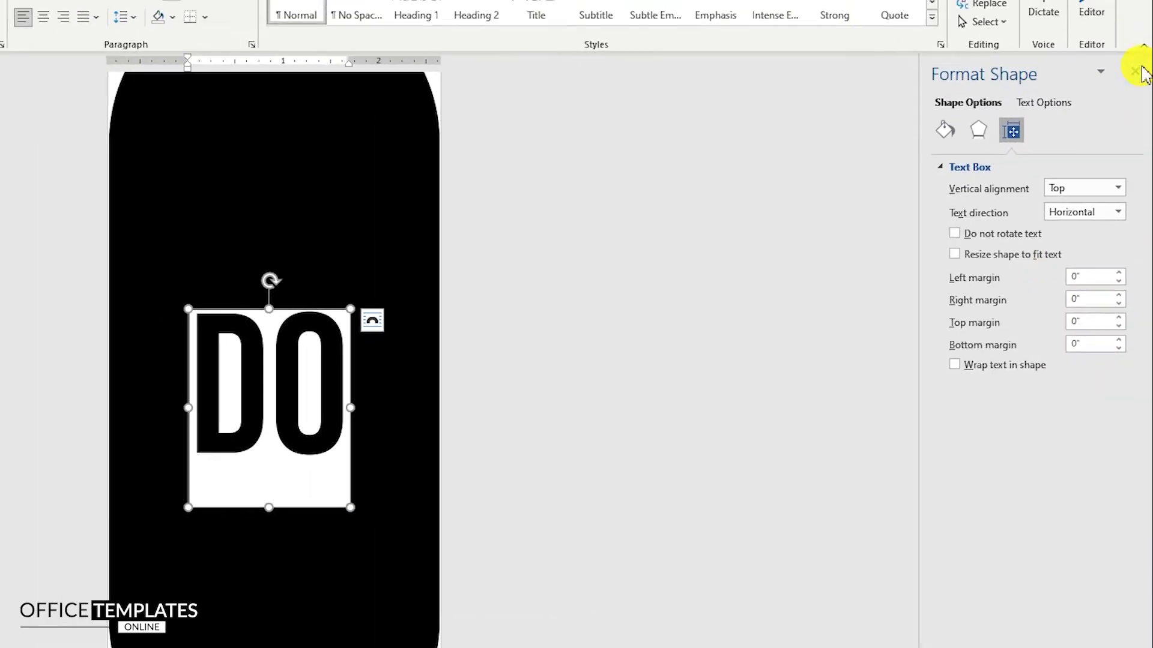
left_click(1134, 40)
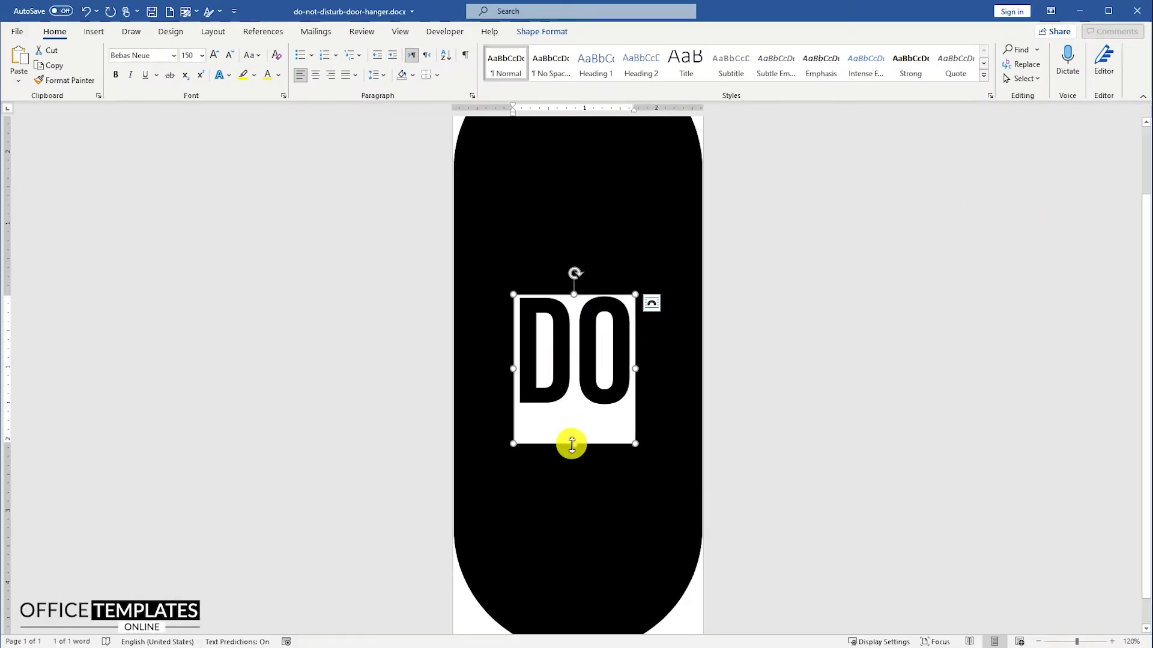
Shorten the DO box to fit its letters and give it no outline and no fill.
left_click_drag(575, 444, 580, 409)
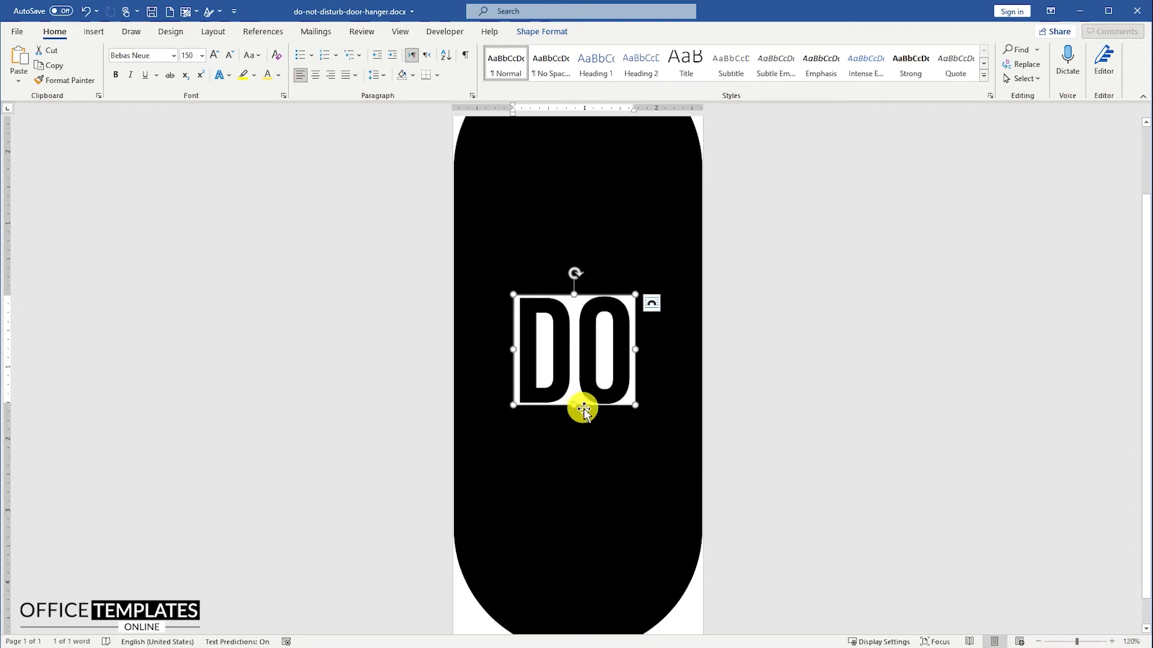
right_click(593, 296)
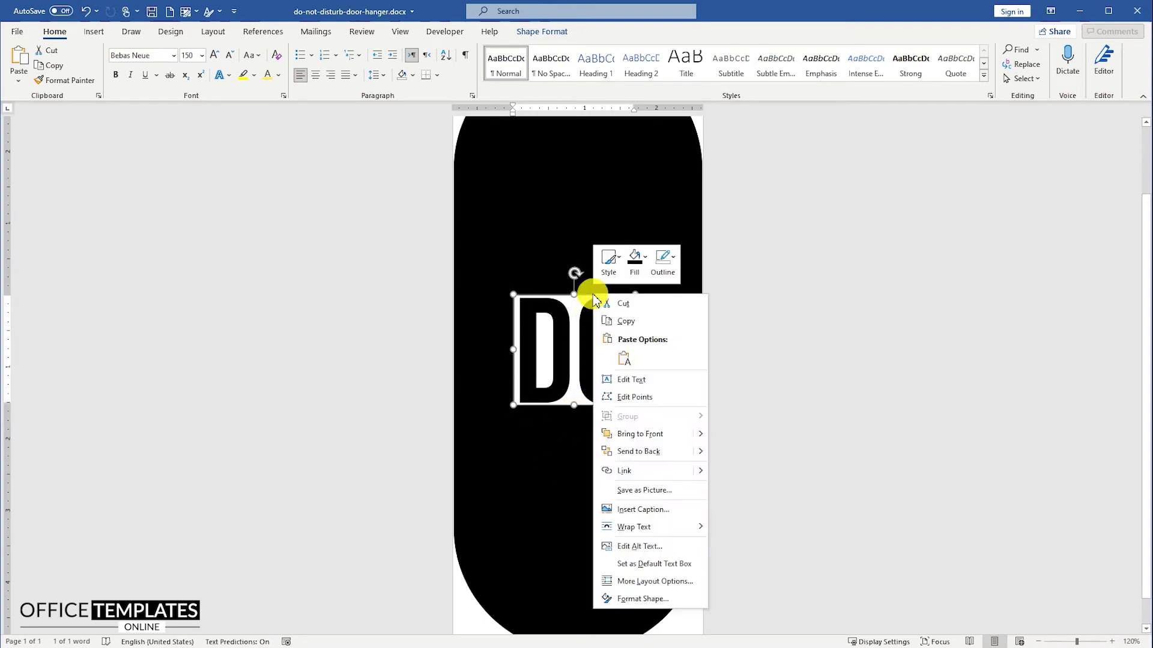
left_click(670, 272)
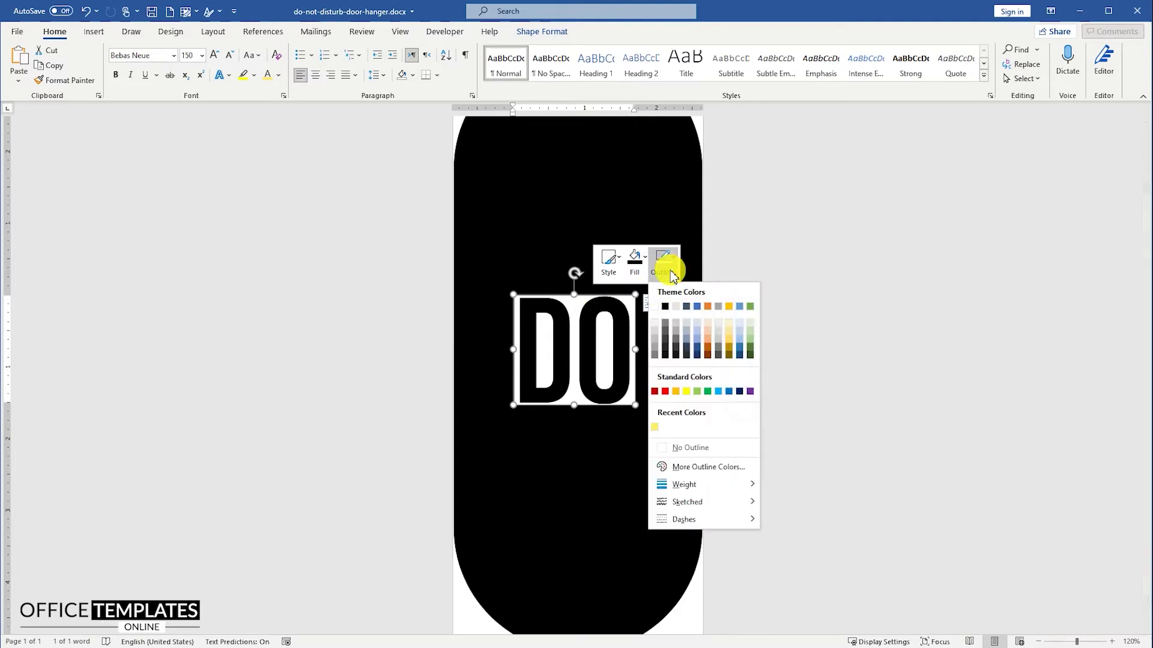
left_click(679, 448)
left_click(638, 262)
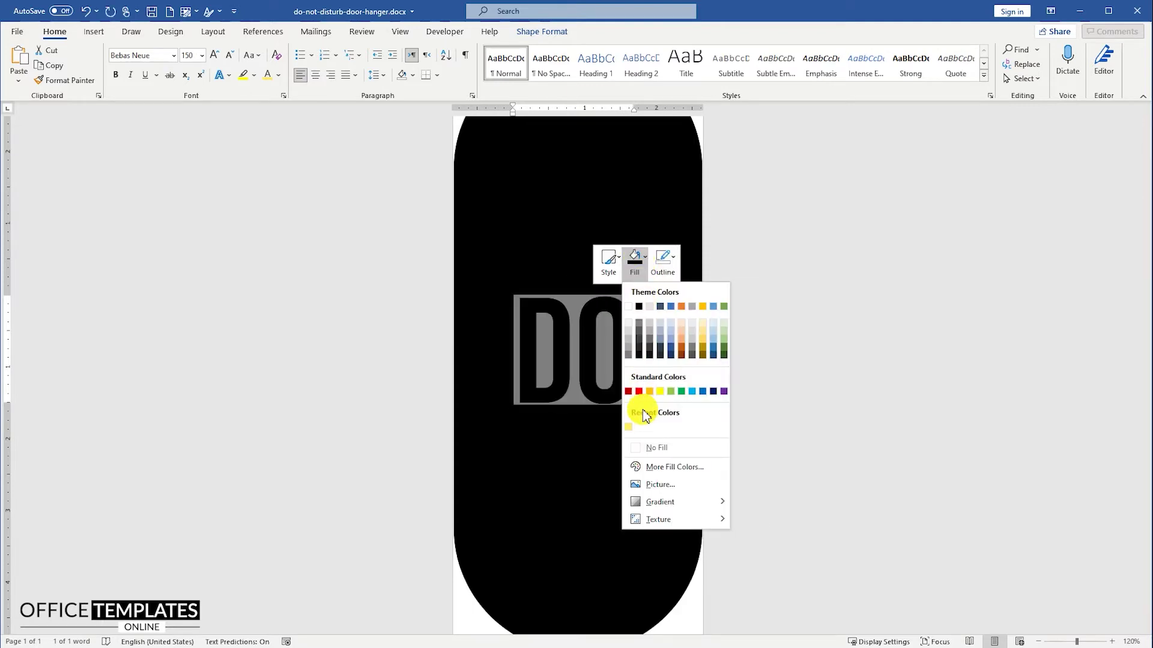
left_click(653, 448)
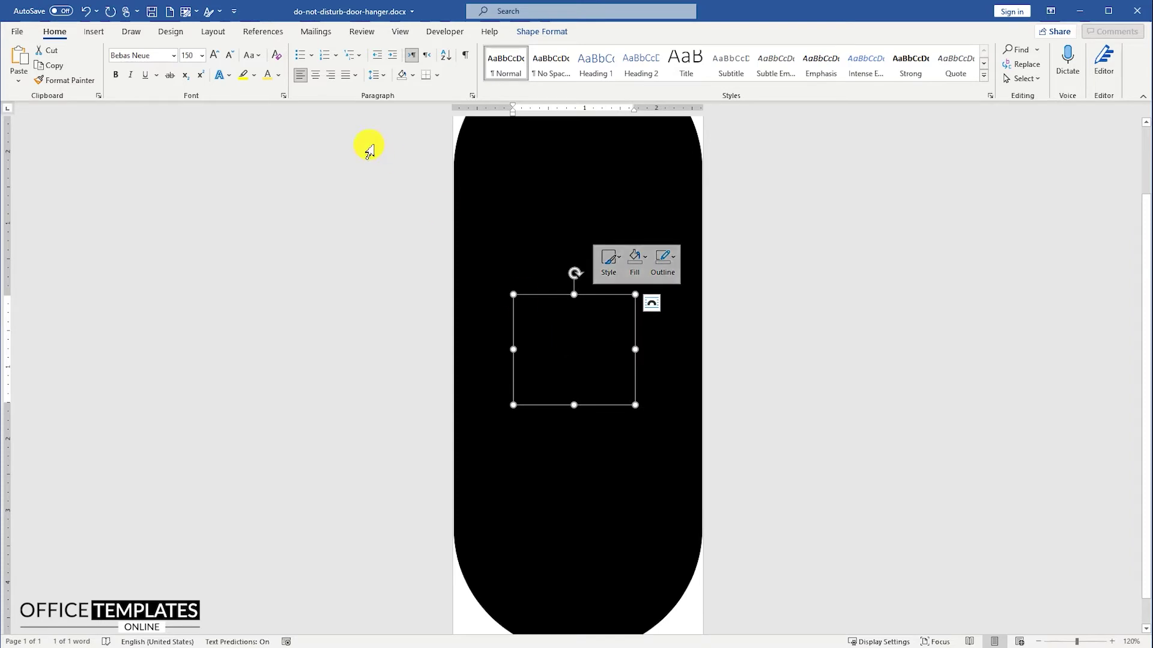
Colour the DO text yellow, widen its box on both sides, and center the text.
left_click(278, 74)
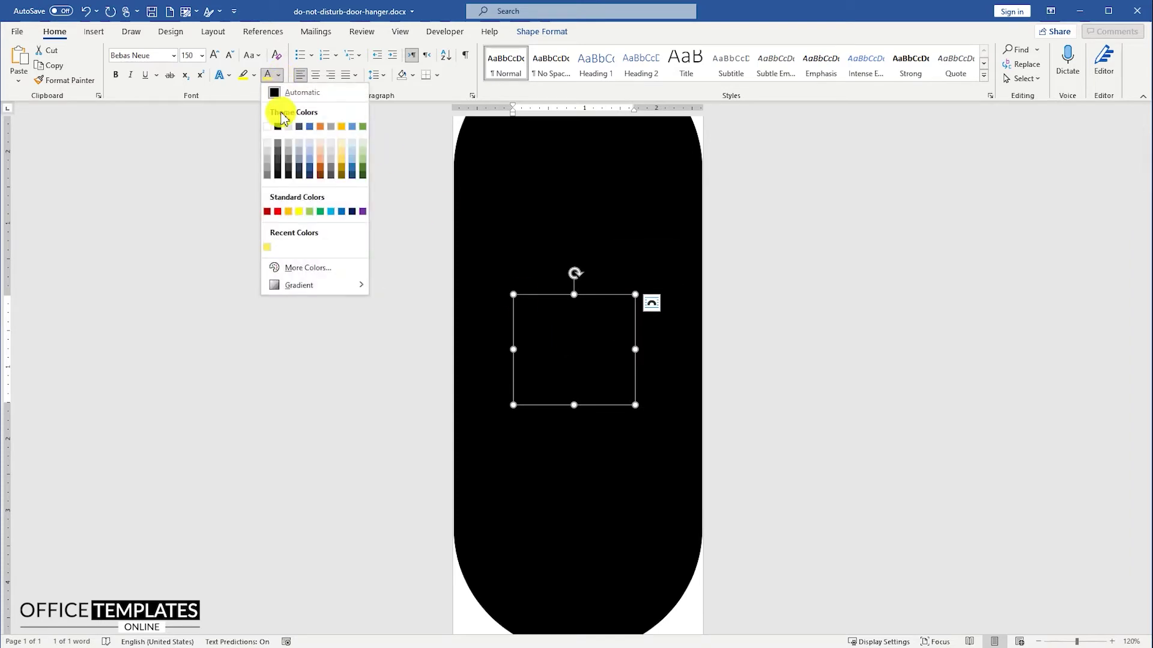
left_click(269, 247)
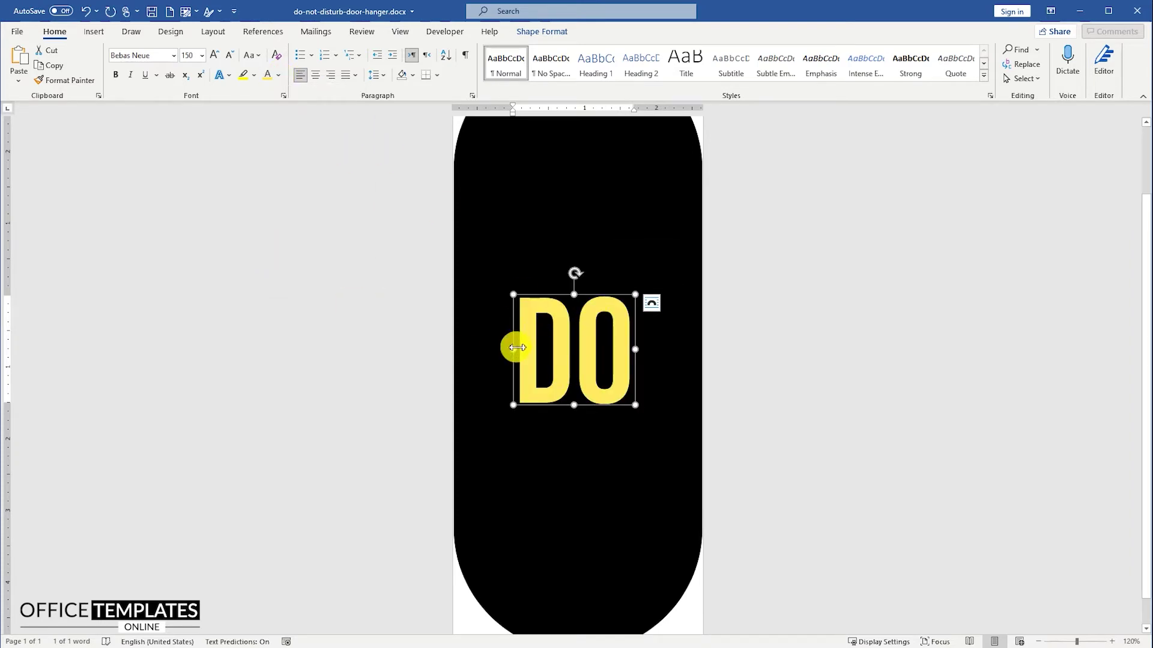
left_click_drag(497, 351, 472, 350)
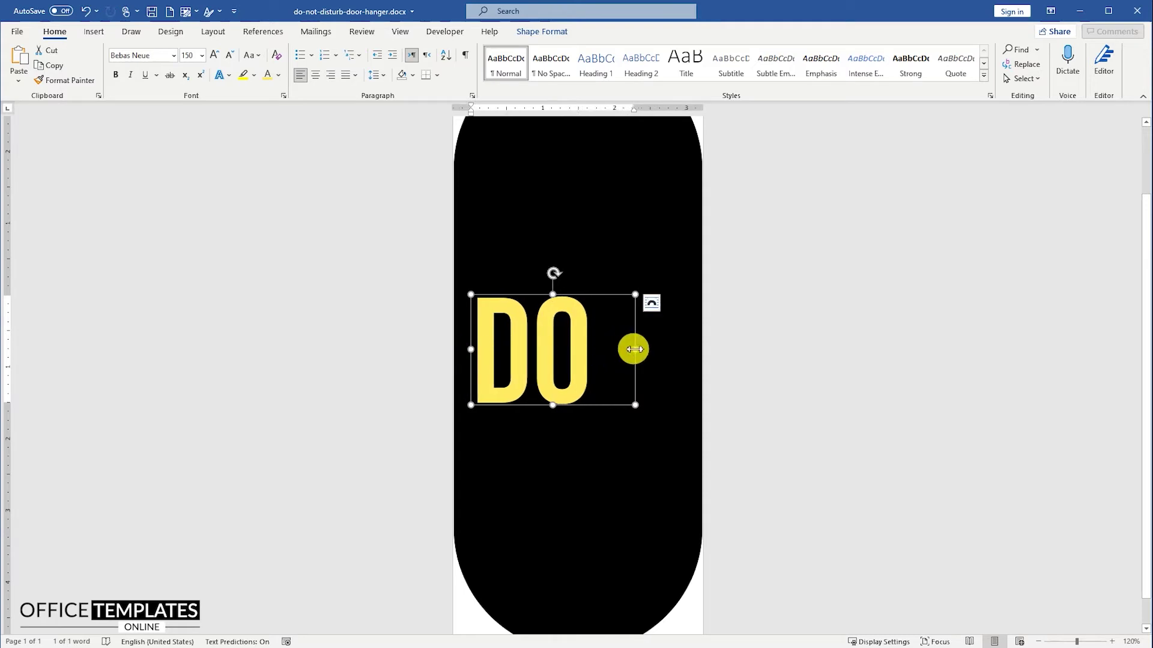
left_click_drag(635, 350, 697, 350)
left_click_drag(469, 350, 463, 349)
left_click(531, 335)
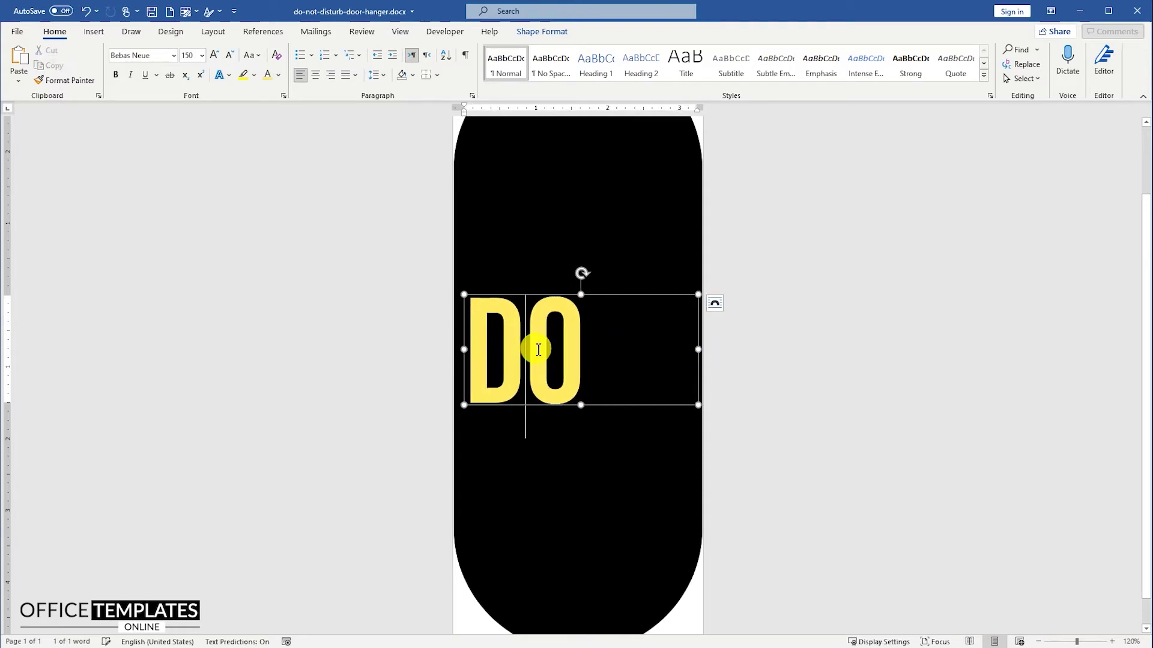
left_click(321, 76)
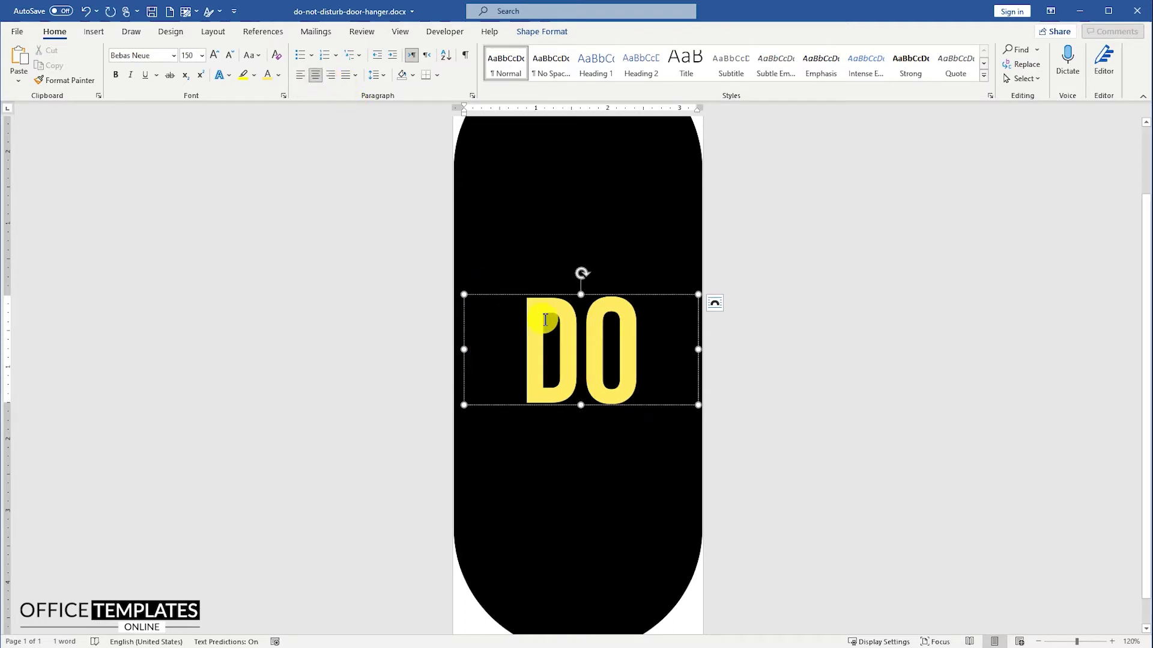
scroll(594, 300, "down", 3, "ctrl")
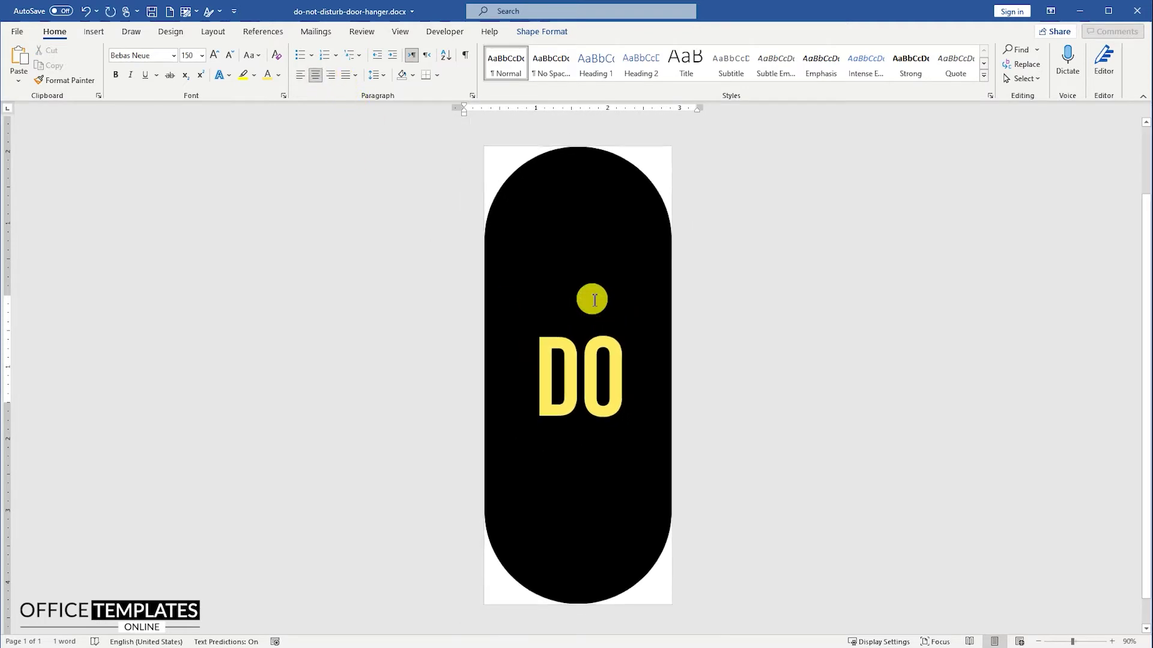
Raise DO slightly, duplicate its box below, and change the copy to 'NOT' at 119 pt.
left_click_drag(590, 339, 594, 322)
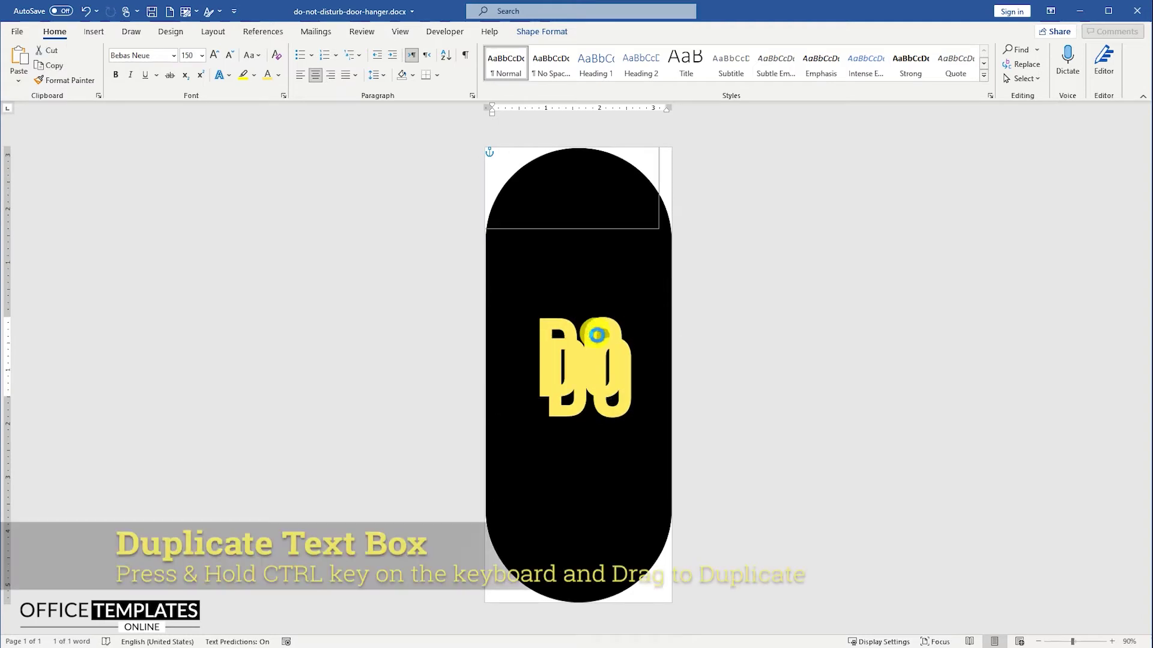
left_click_drag(596, 335, 585, 414)
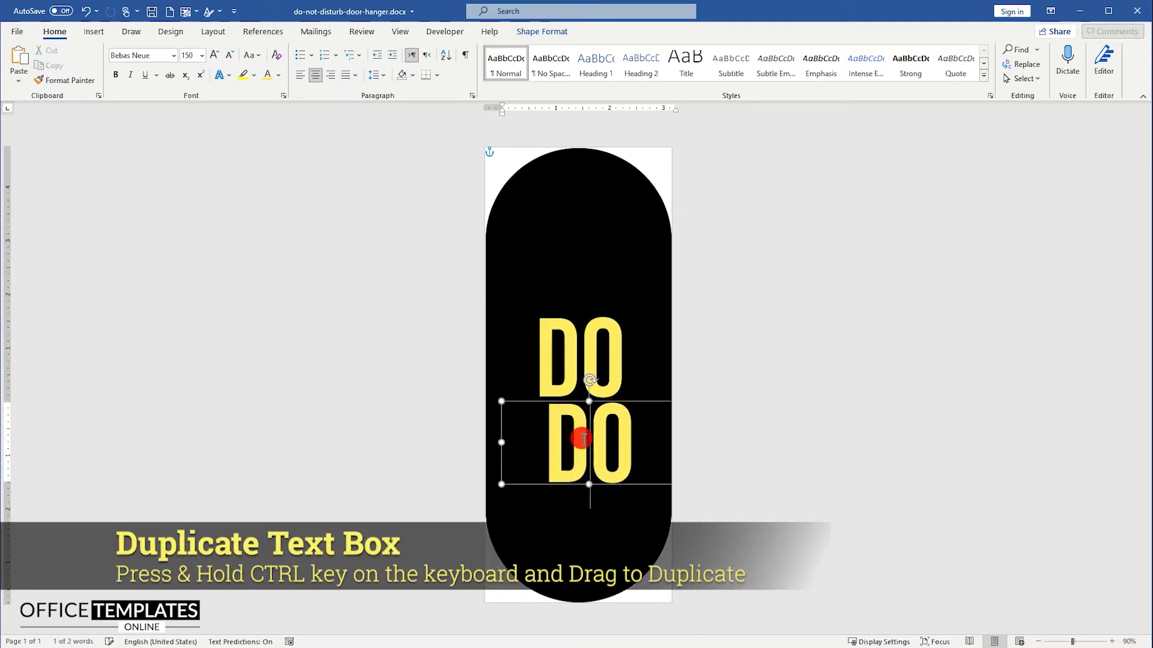
double_click(582, 439)
type("NOT")
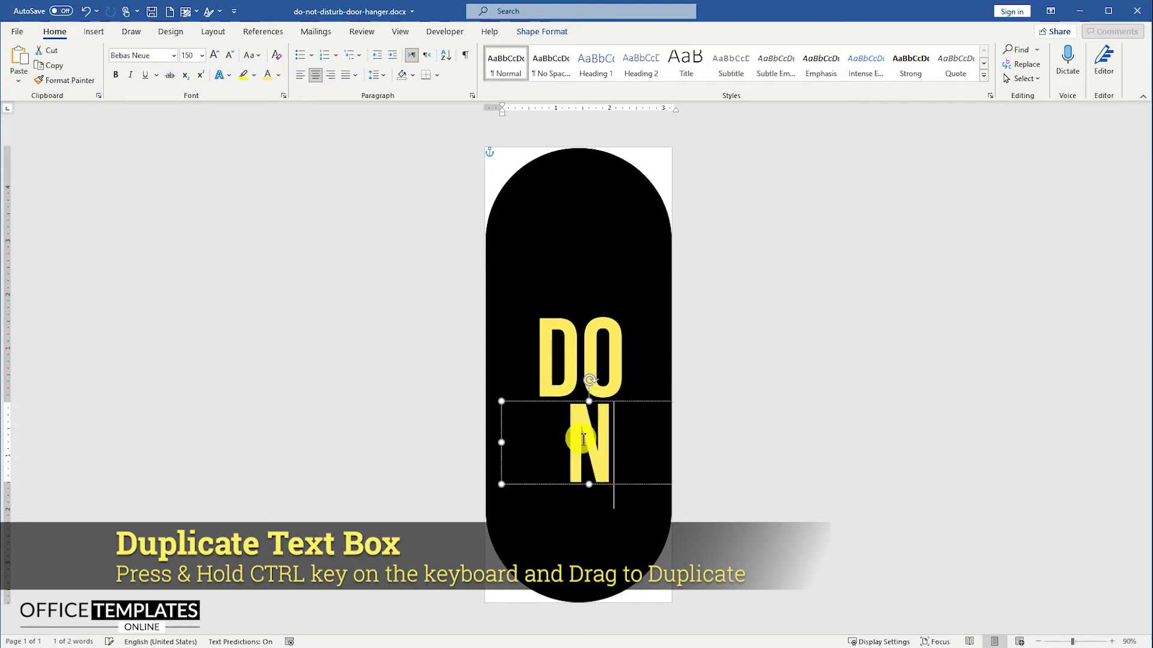
double_click(582, 443)
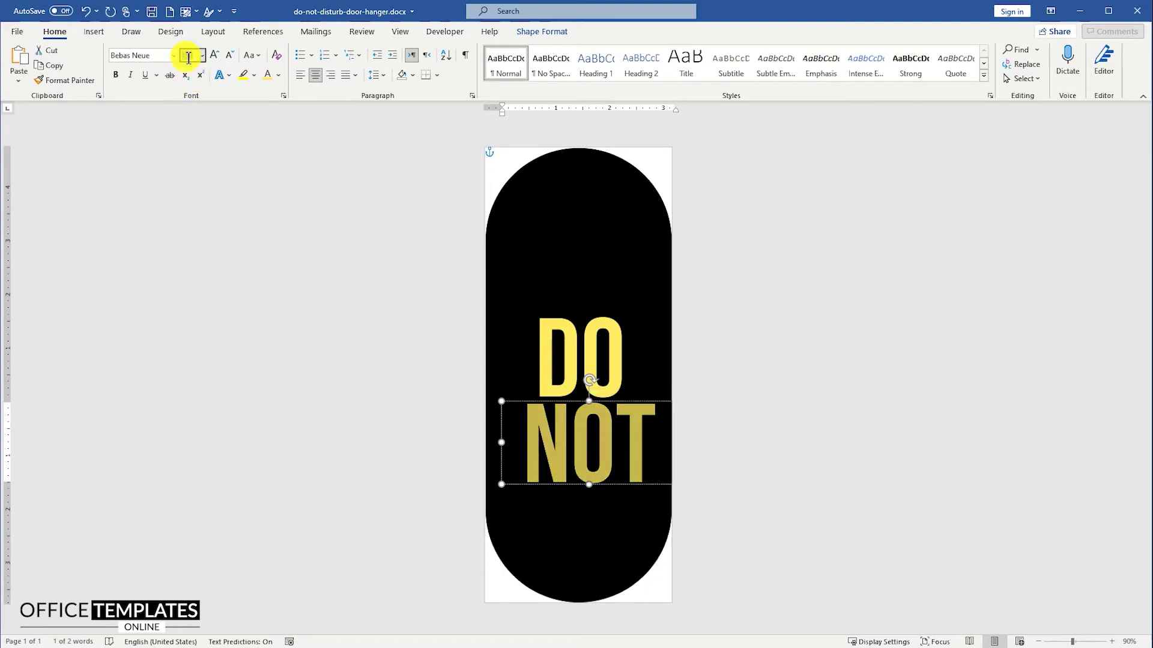
type("119")
key("Return")
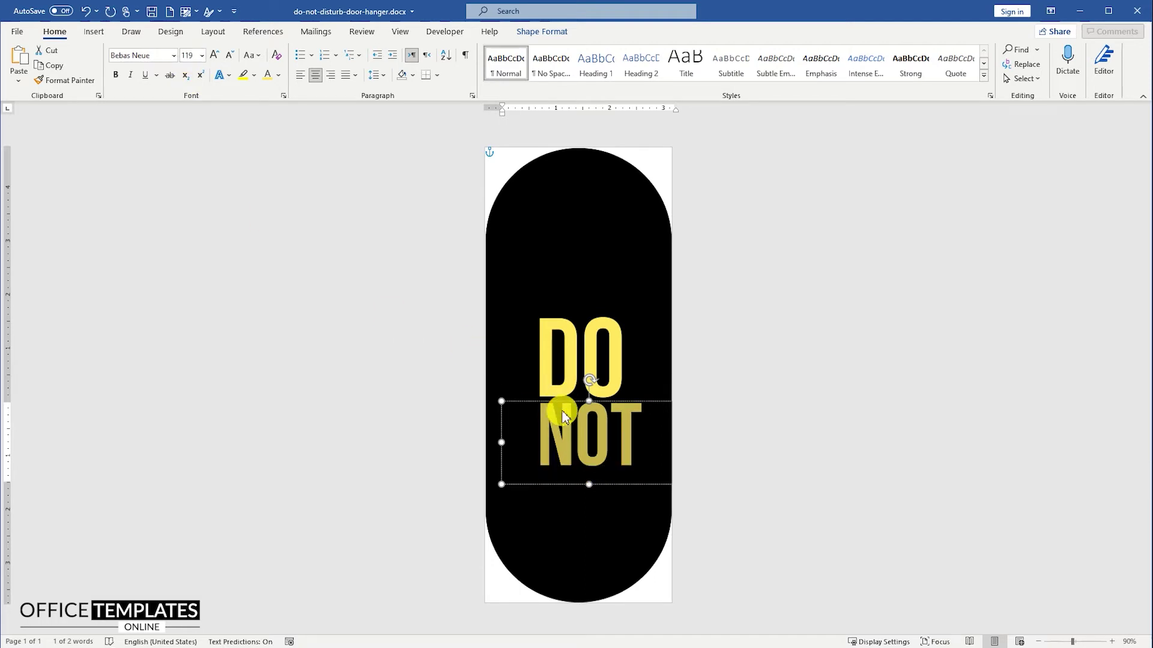
left_click(529, 406)
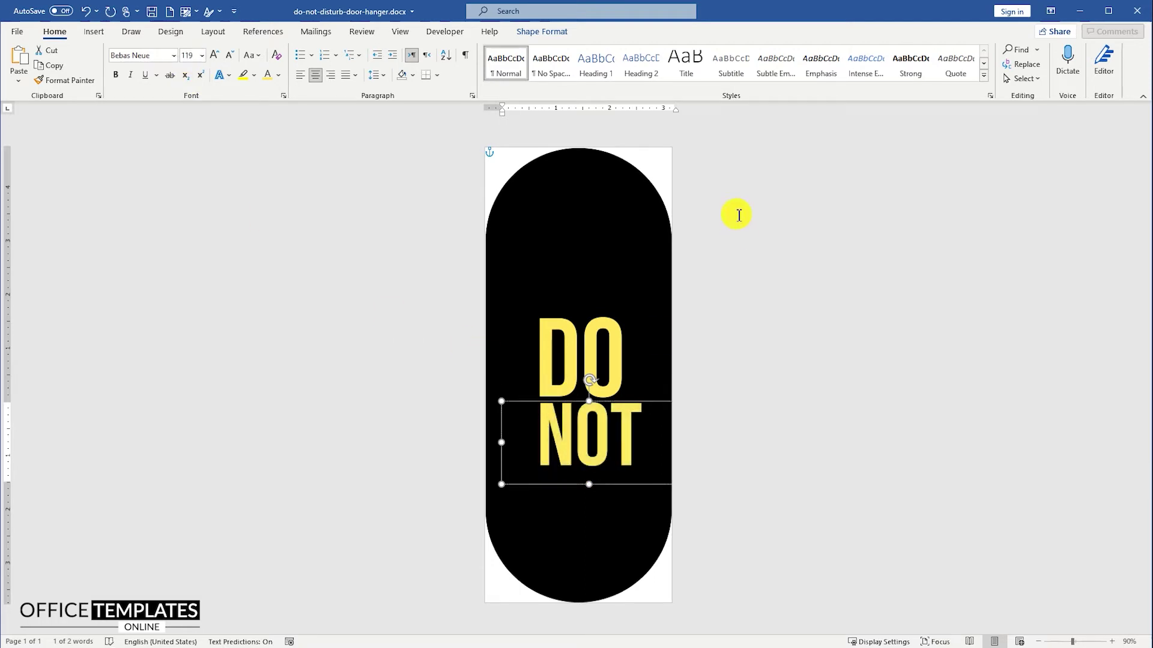
Centre the NOT box horizontally on the hanger and shorten it to fit its text.
left_click(543, 32)
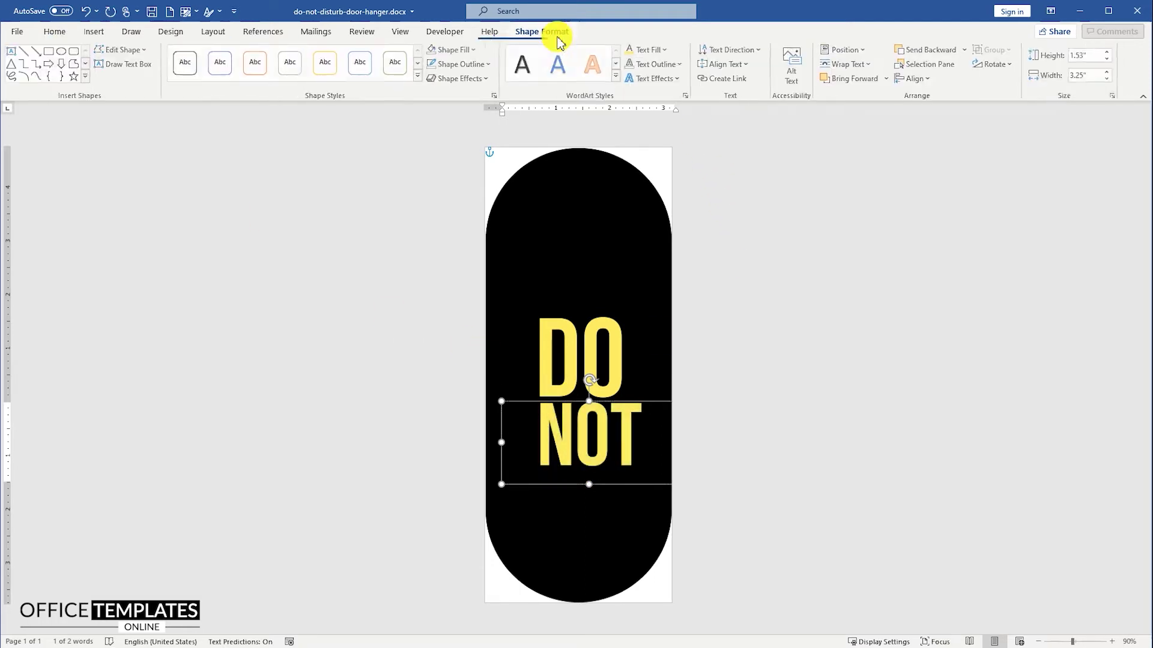
left_click(925, 82)
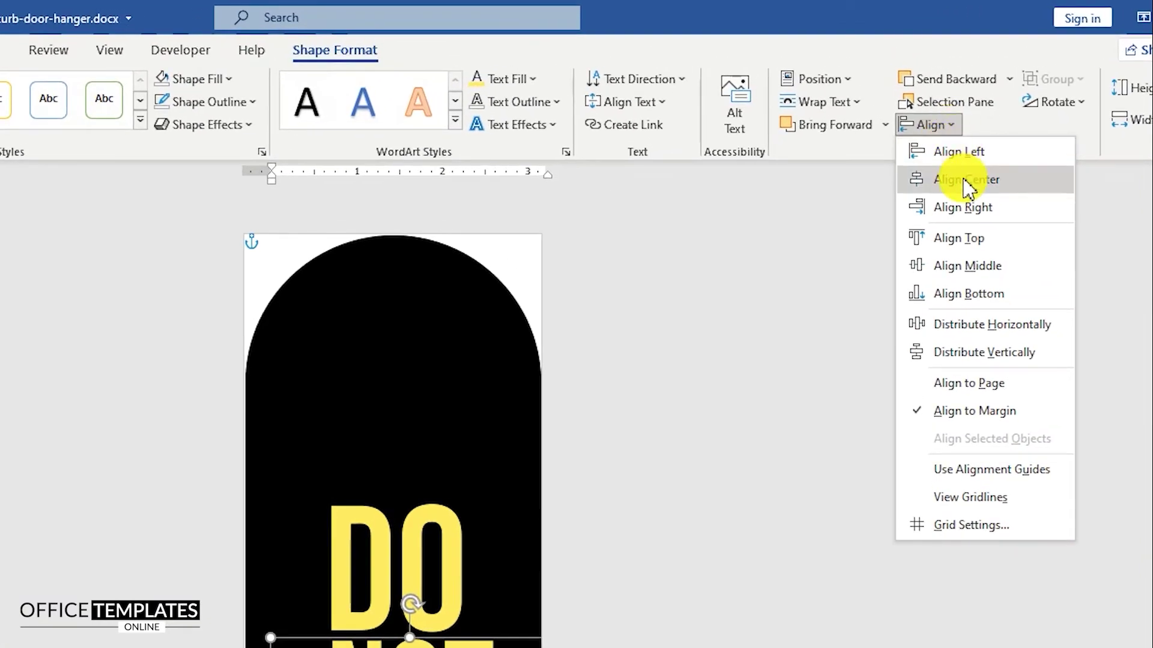
left_click(966, 180)
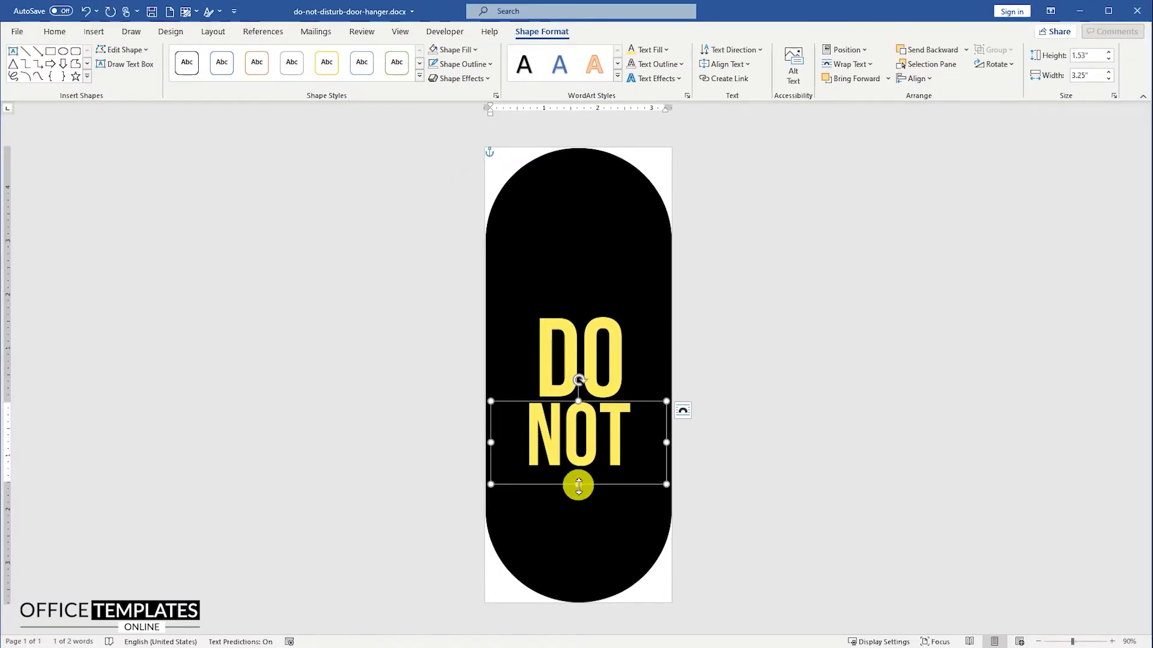
left_click_drag(578, 484, 601, 536)
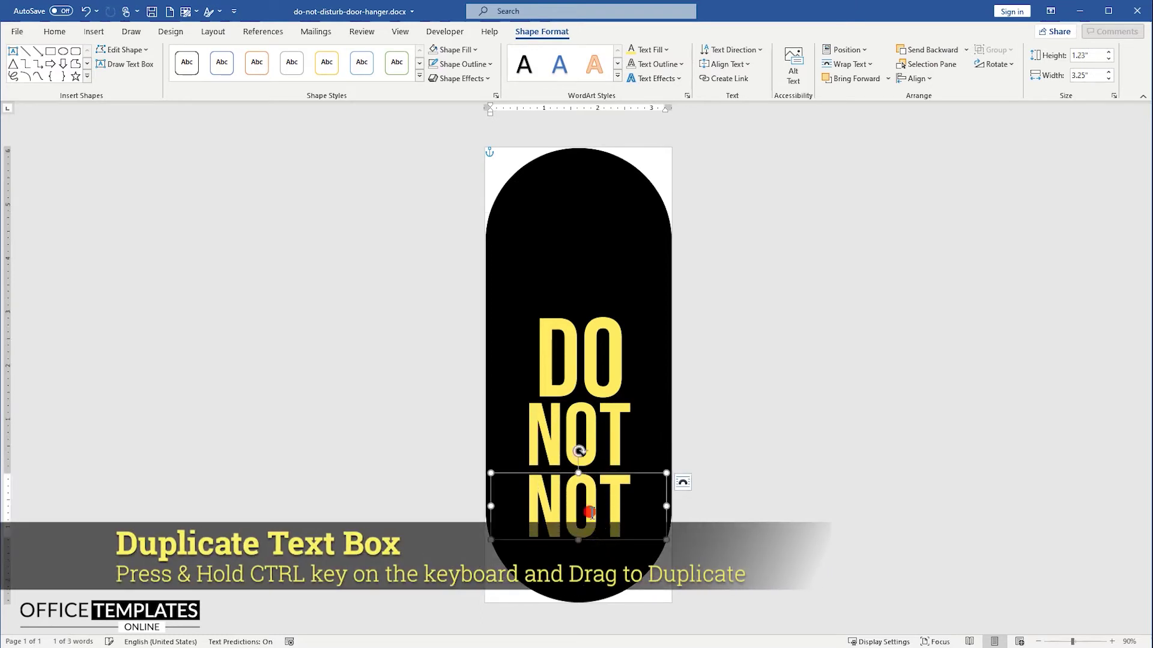
Turn the copied box into DISTURB at 67 pt and shrink it to fit.
double_click(592, 512)
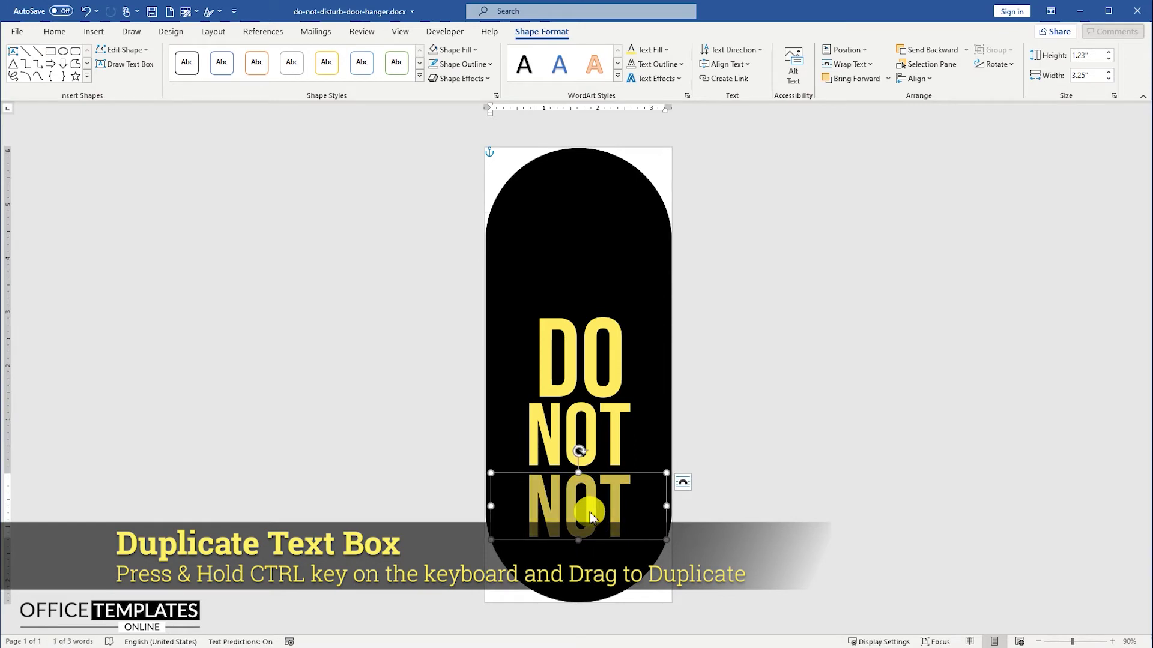
left_click(56, 31)
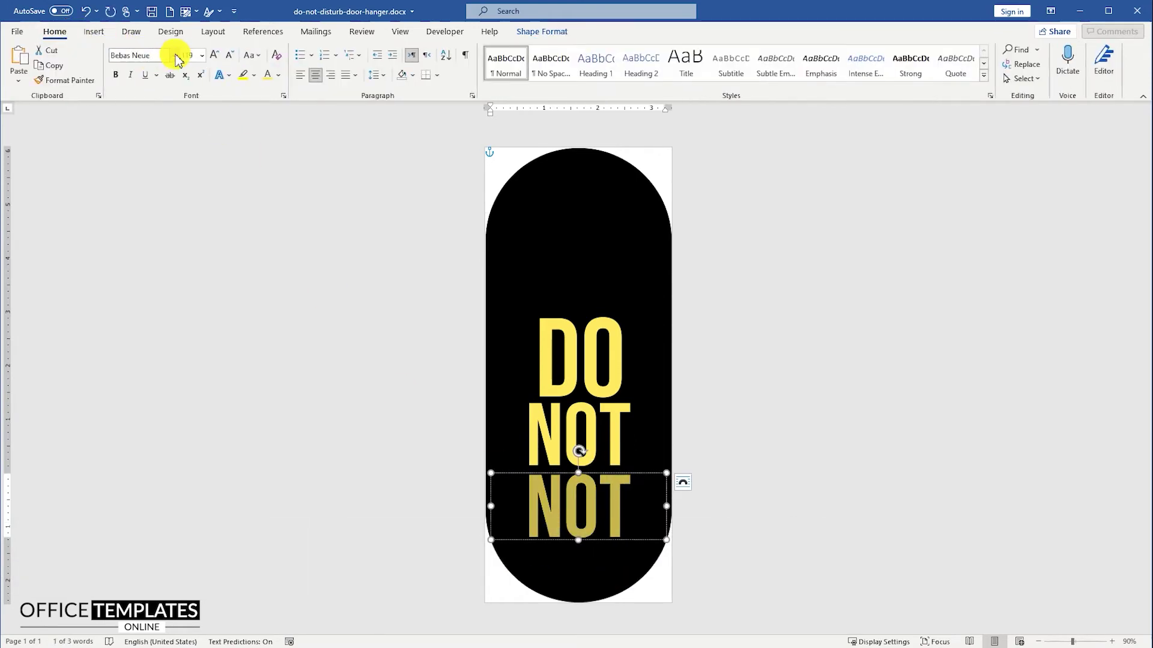
type("67")
key("Return")
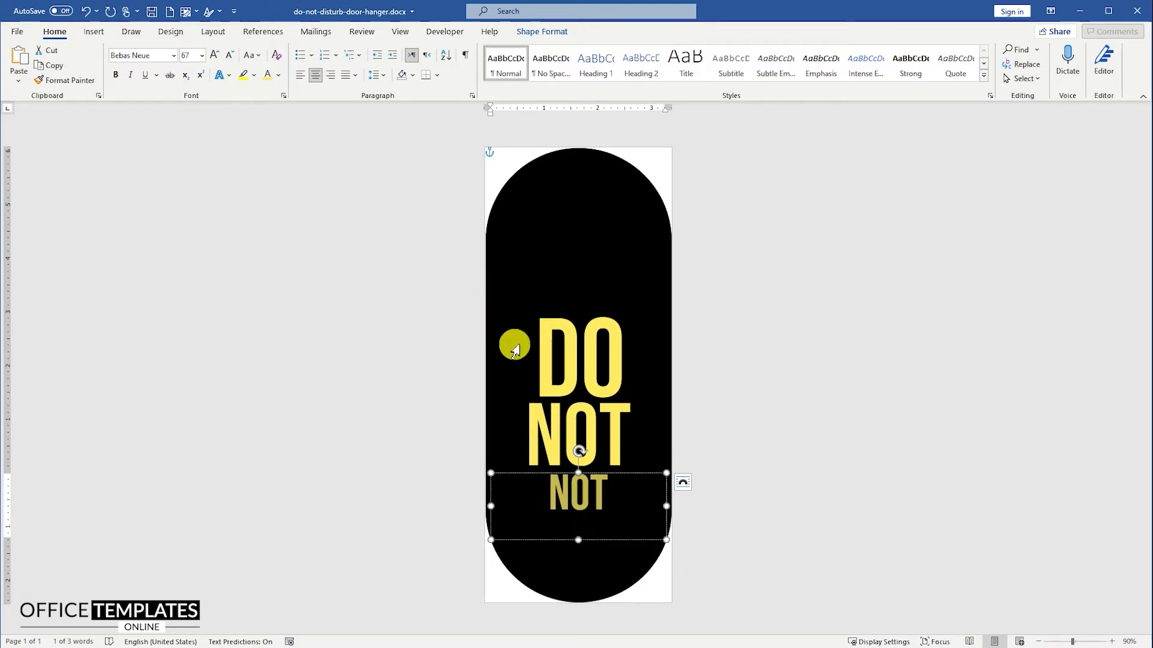
type("DISTURB")
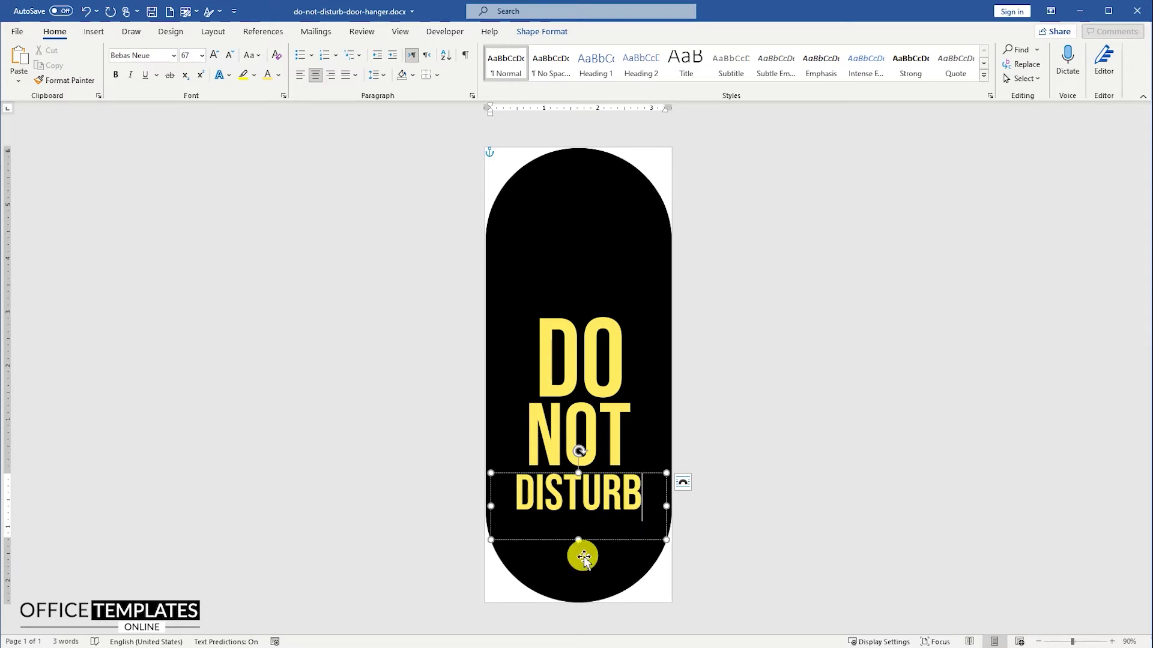
left_click_drag(580, 542, 595, 521)
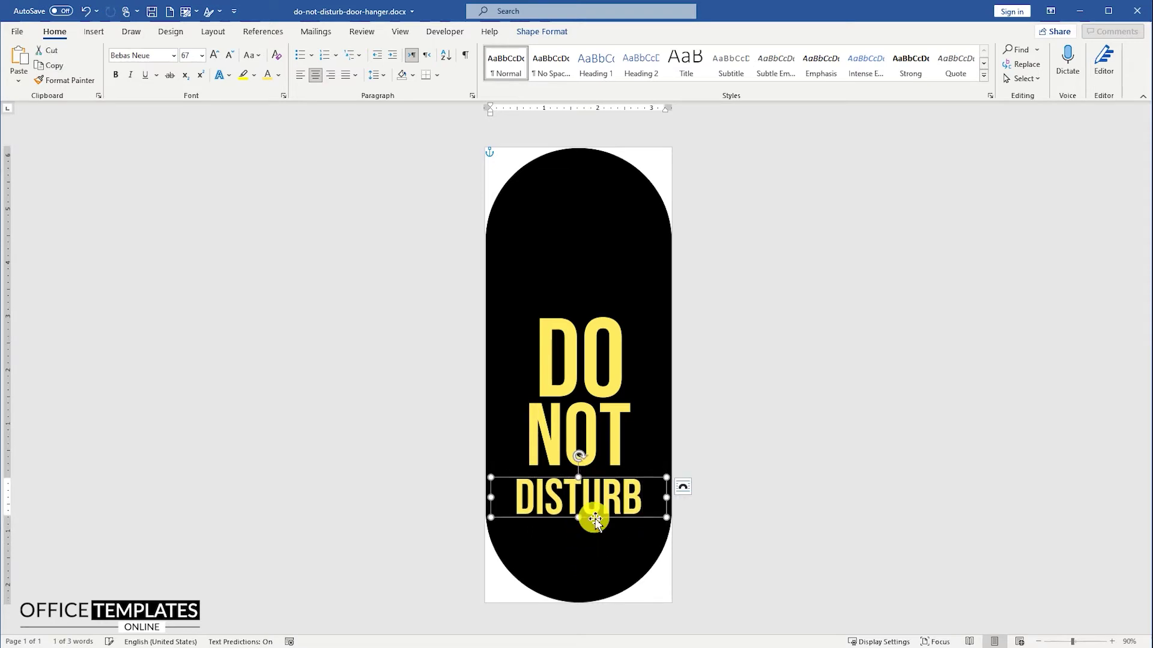
left_click(594, 427, "shift")
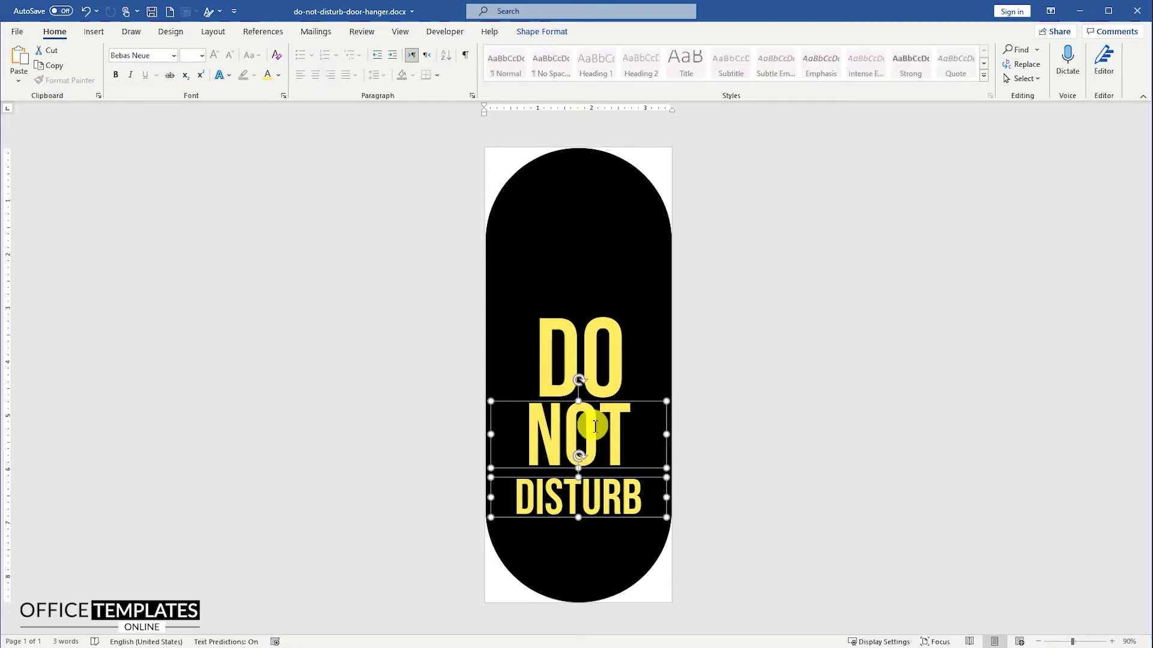
Centre the DO, NOT and DISTURB boxes horizontally and distribute them evenly top to bottom.
left_click(571, 345, "shift")
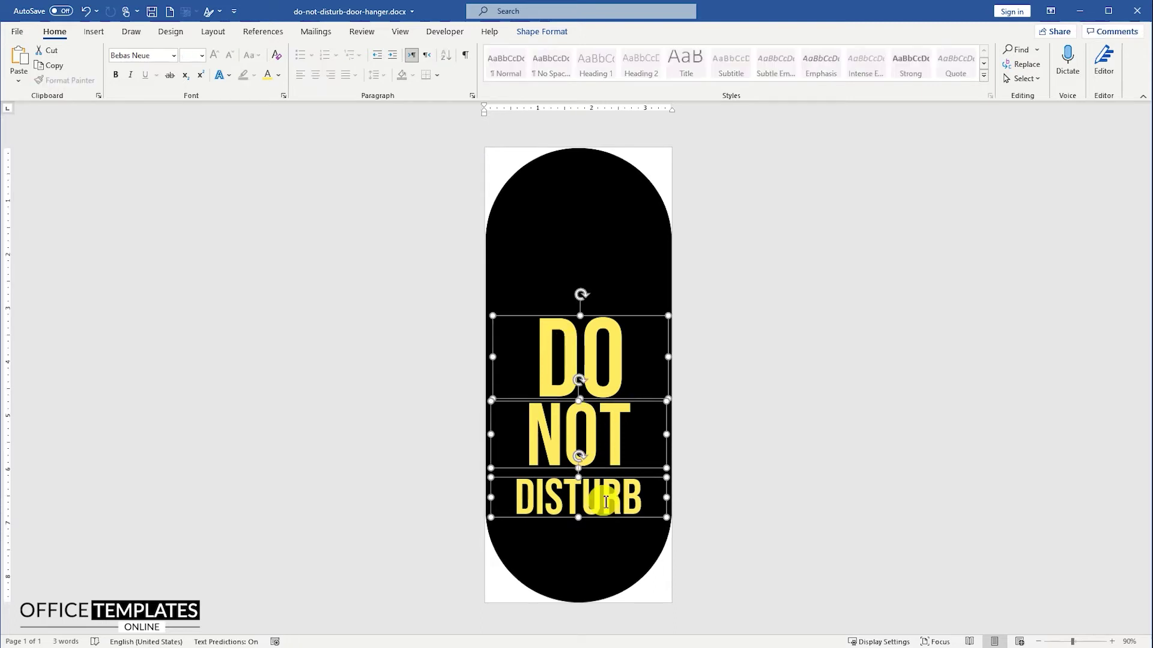
left_click(544, 31)
left_click(925, 79)
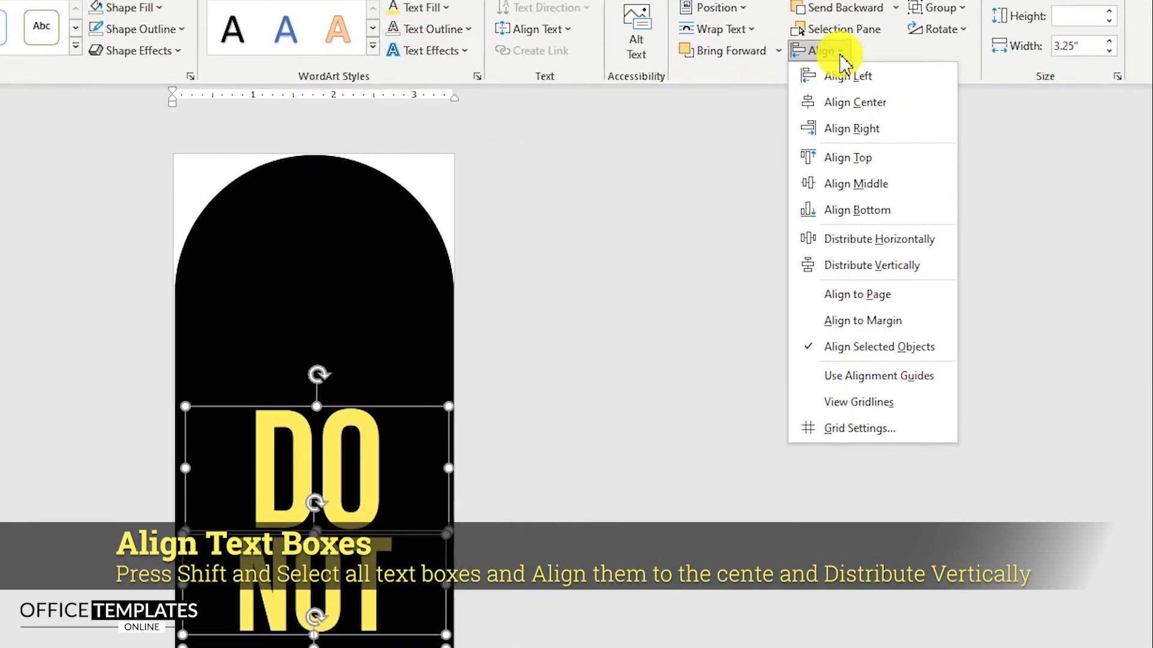
left_click(924, 109)
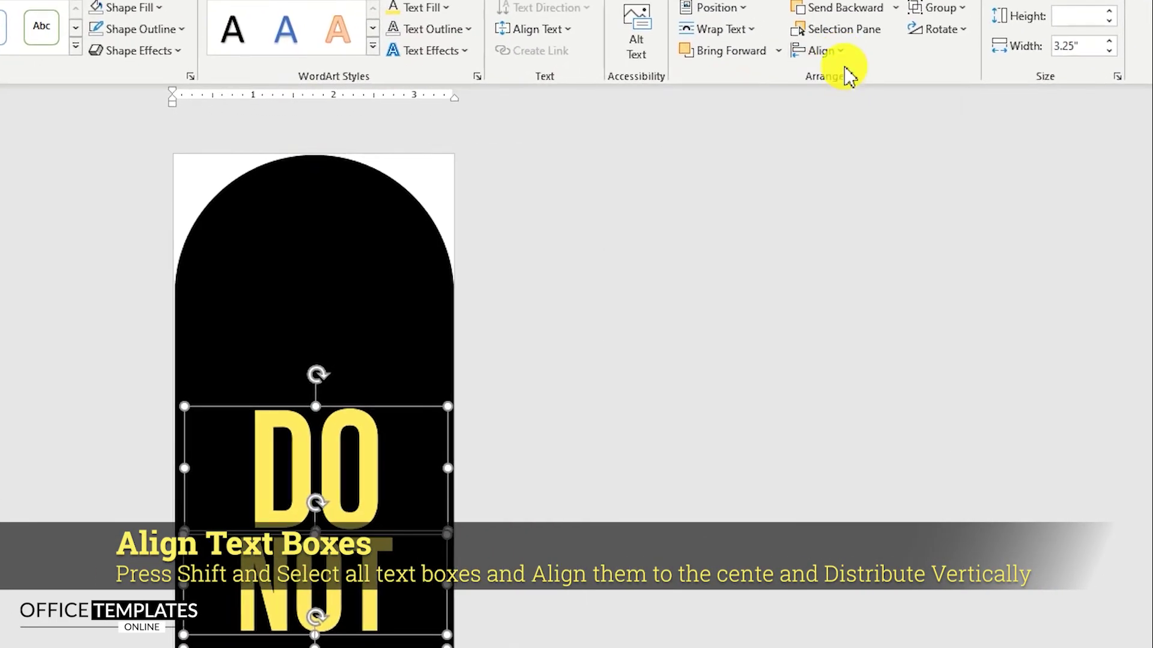
left_click(817, 51)
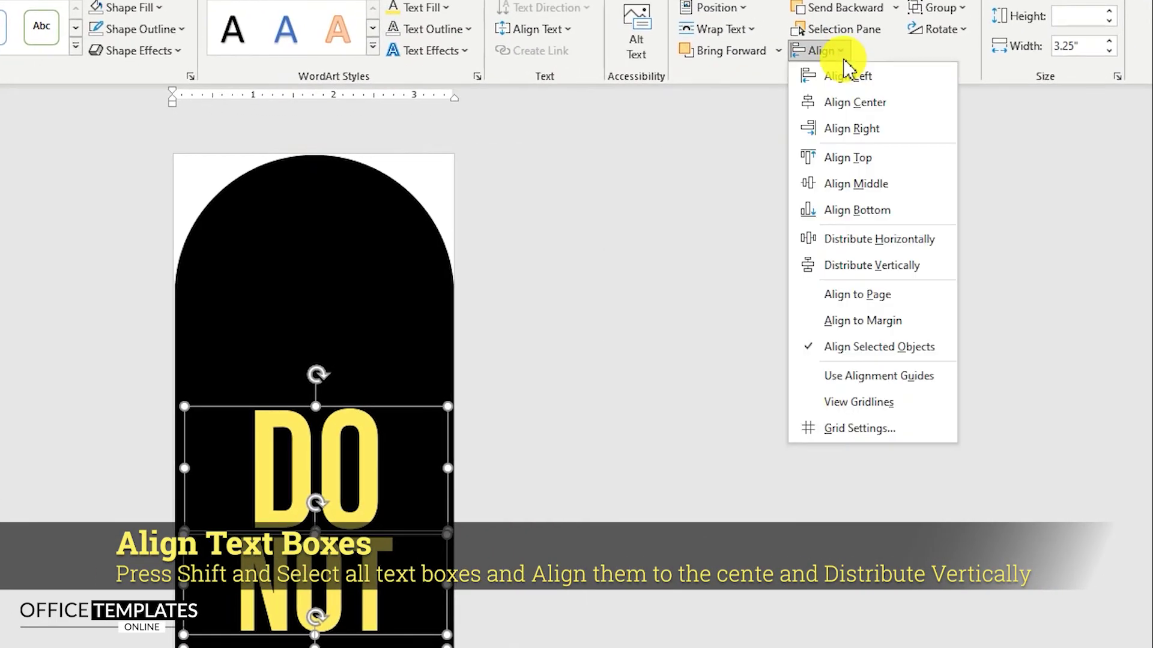
left_click(851, 275)
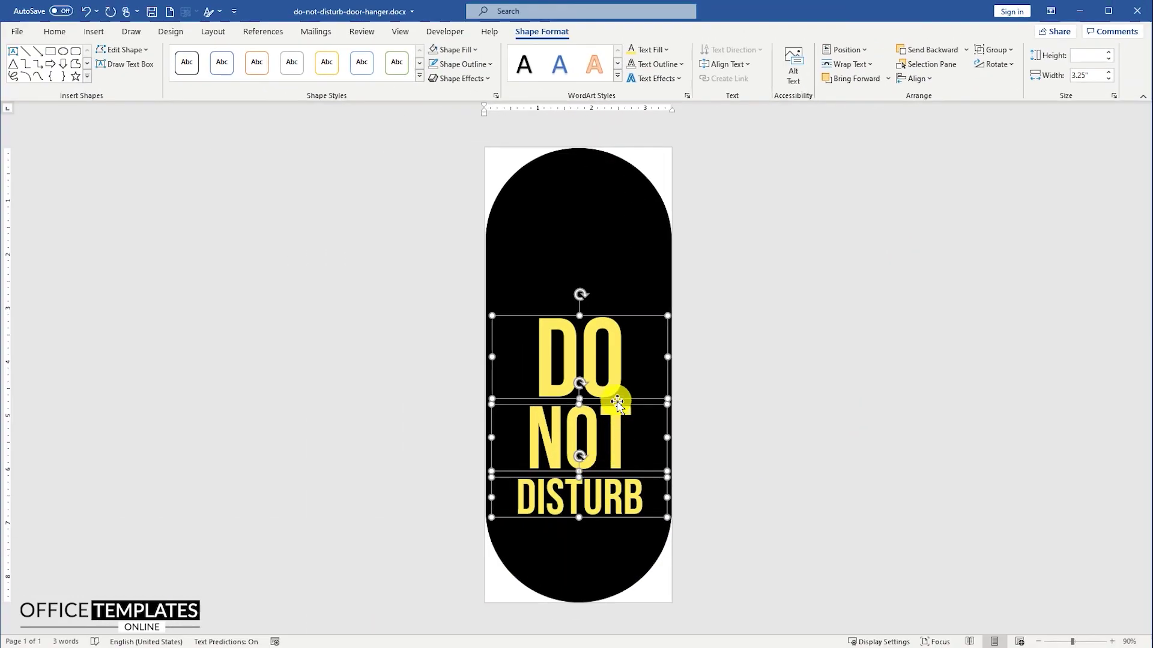
Group the three words, move the group lower, and centre it horizontally.
right_click(616, 401)
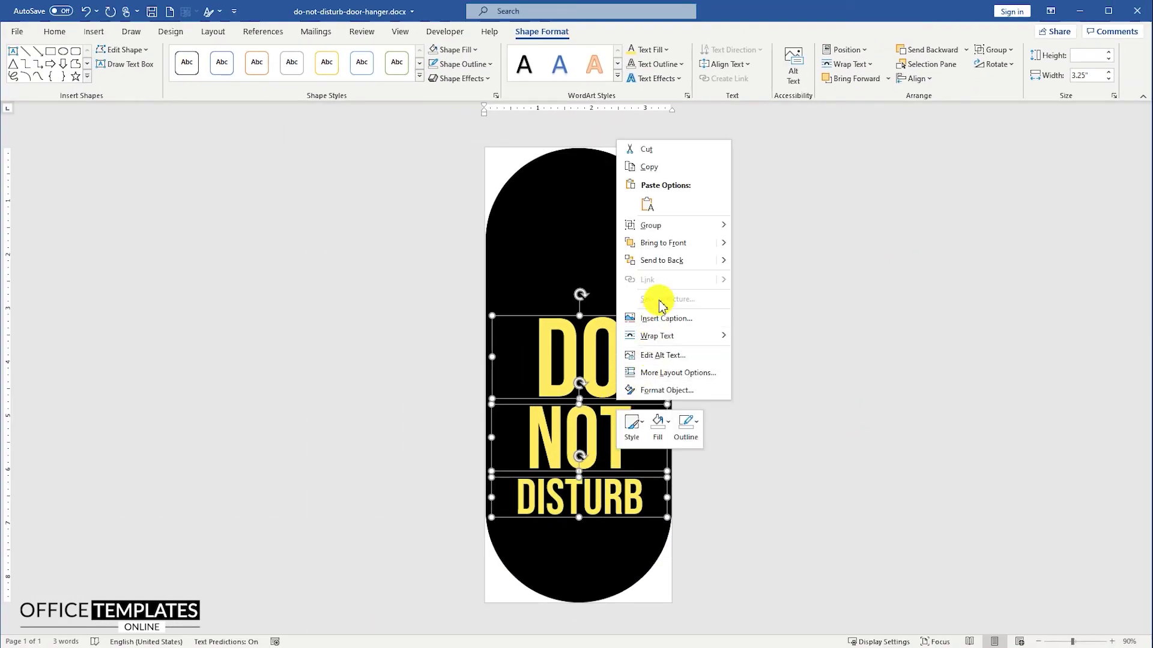
mouse_move(714, 225)
left_click(759, 231)
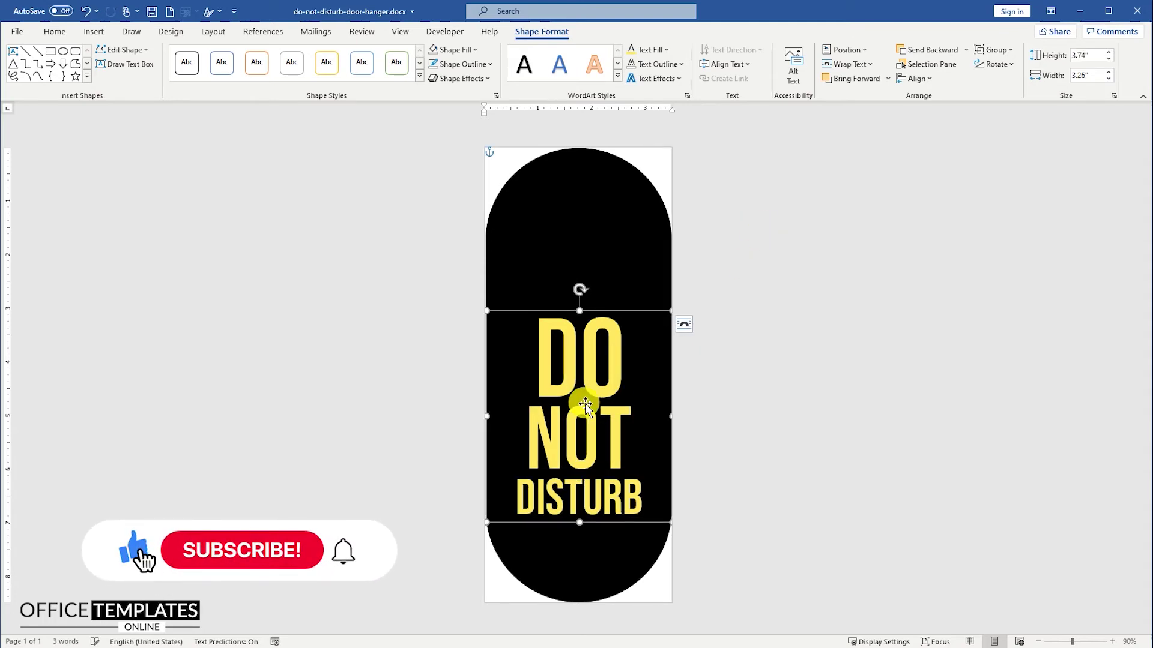
left_click_drag(598, 529, 599, 575)
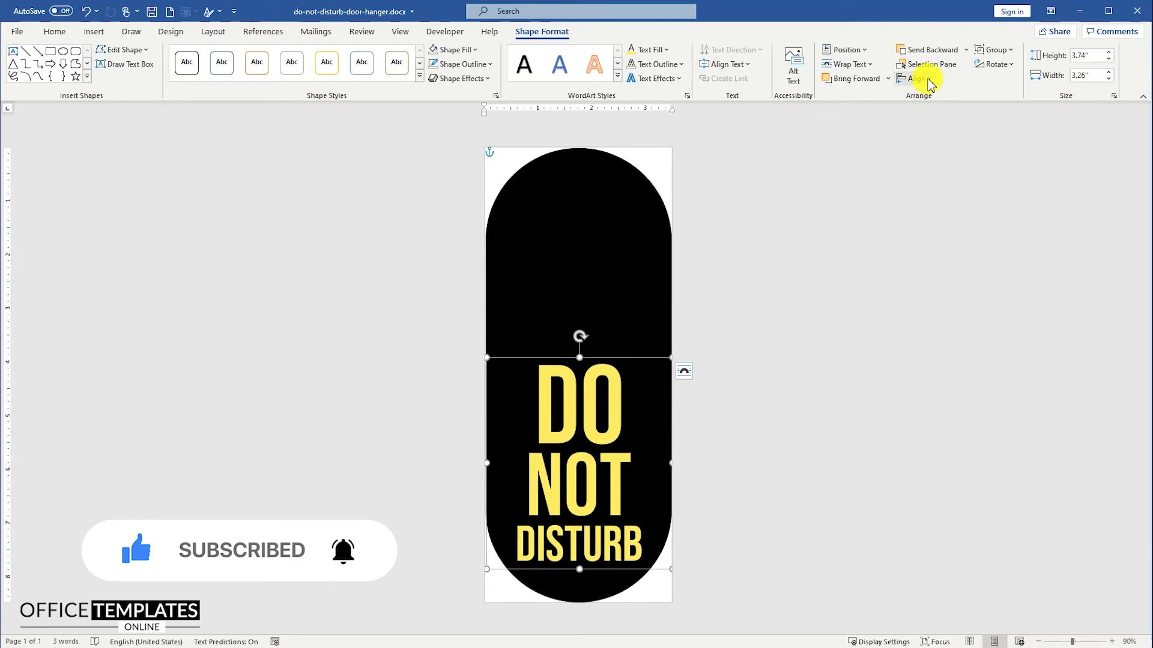
left_click(917, 78)
left_click(947, 114)
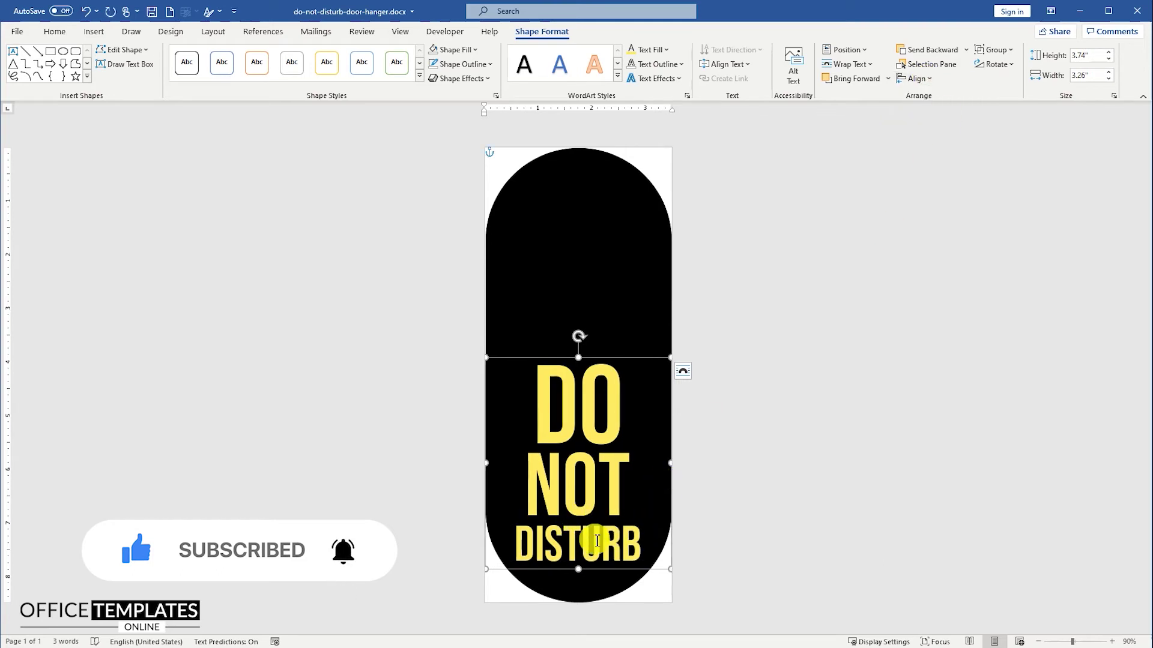
Draw an oval circle near the top of the black hanger.
left_click(700, 488)
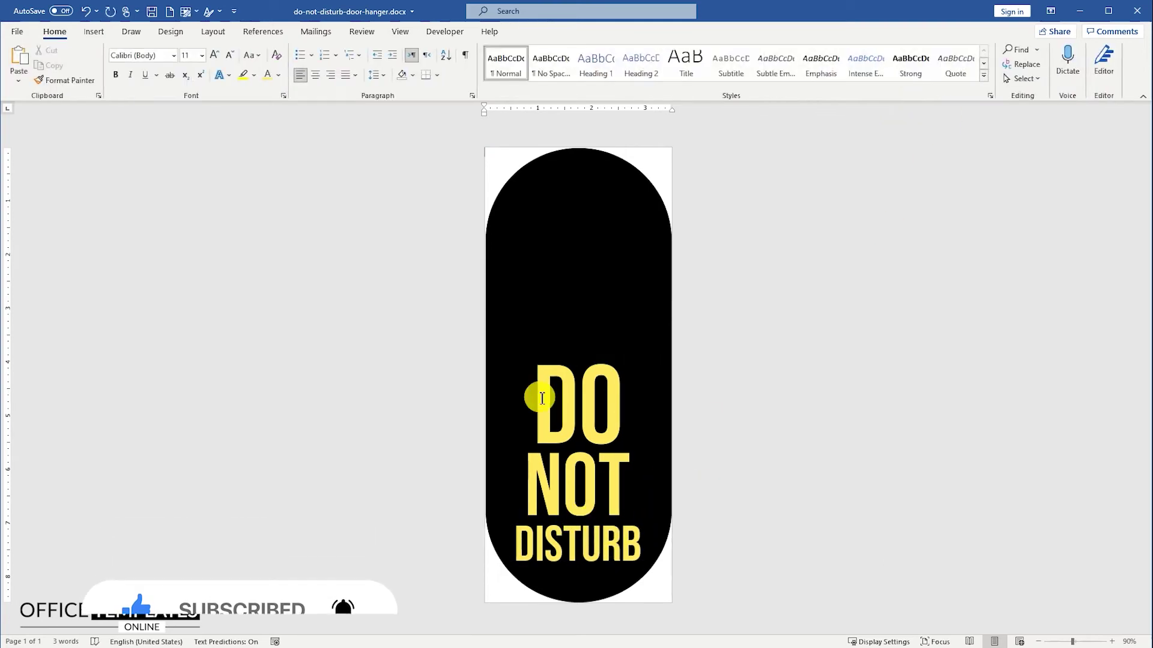
left_click(102, 33)
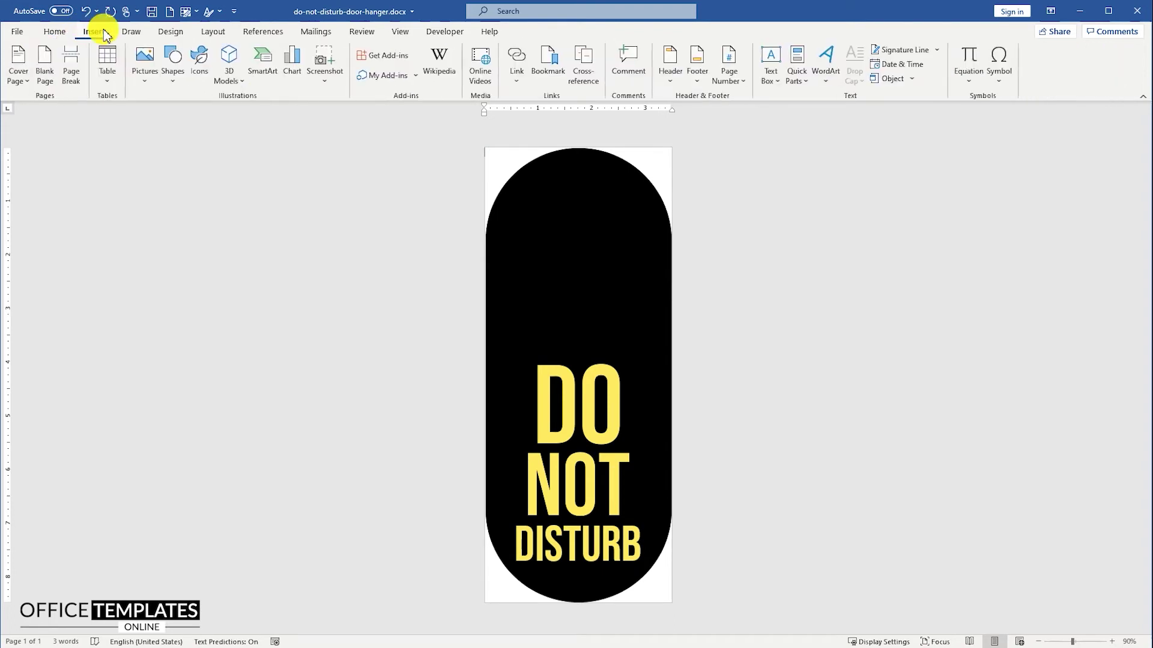
left_click(172, 62)
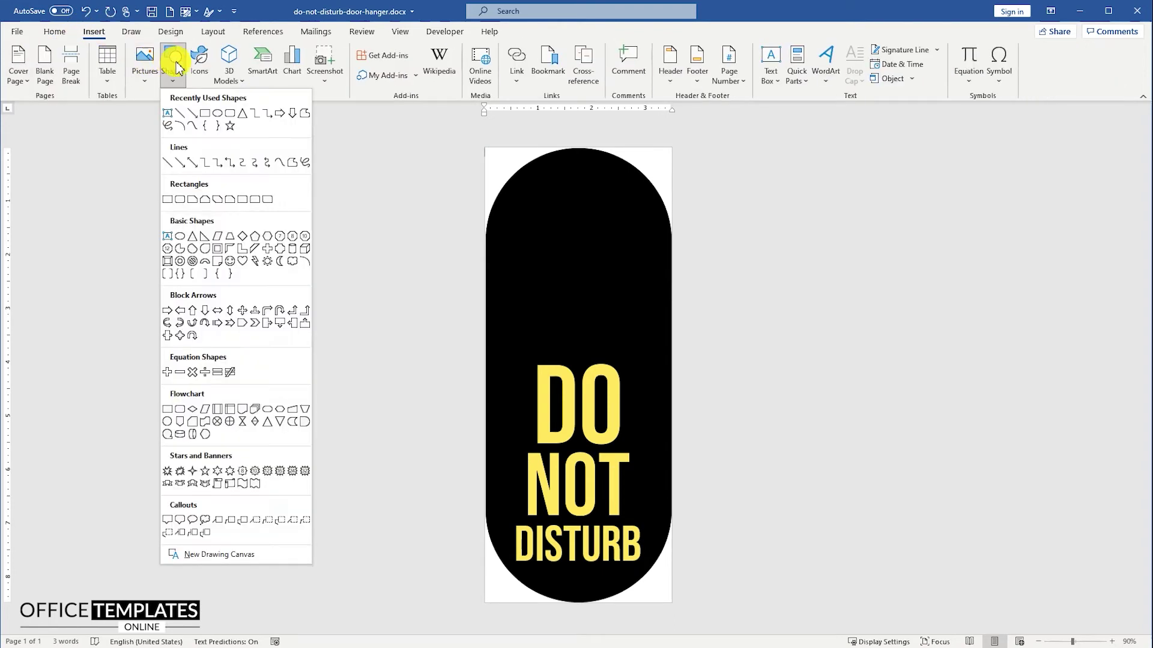
left_click(218, 115)
left_click_drag(540, 202, 602, 286)
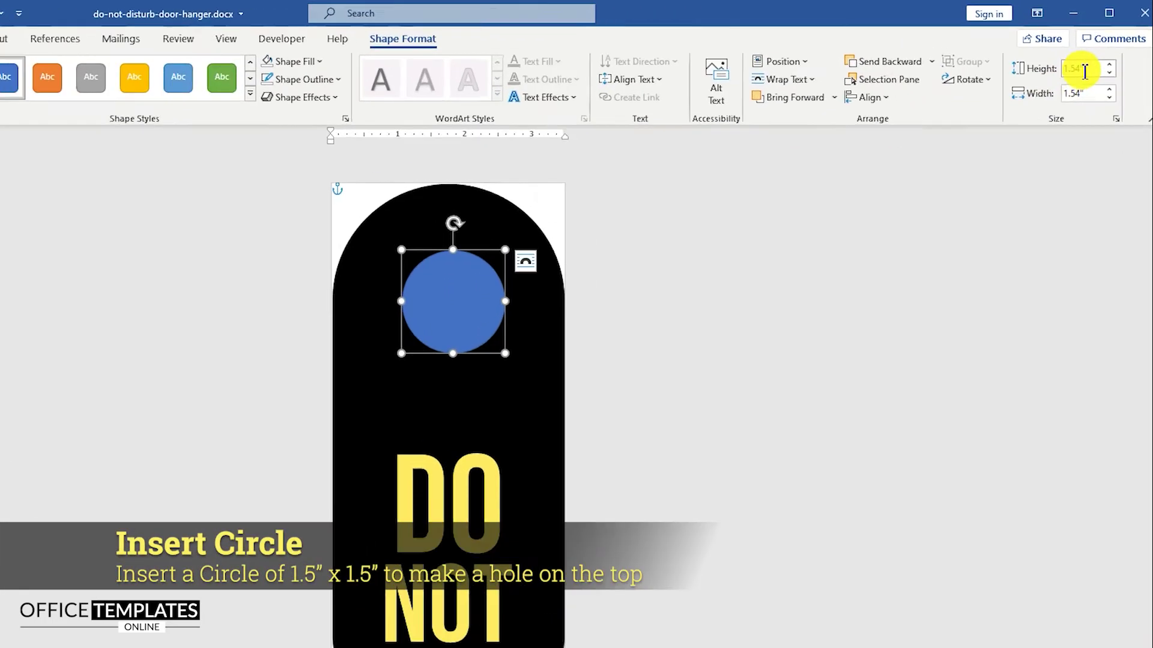
Size the circle to 1.5" height and 1.5" width.
left_click(1089, 56)
type("1")
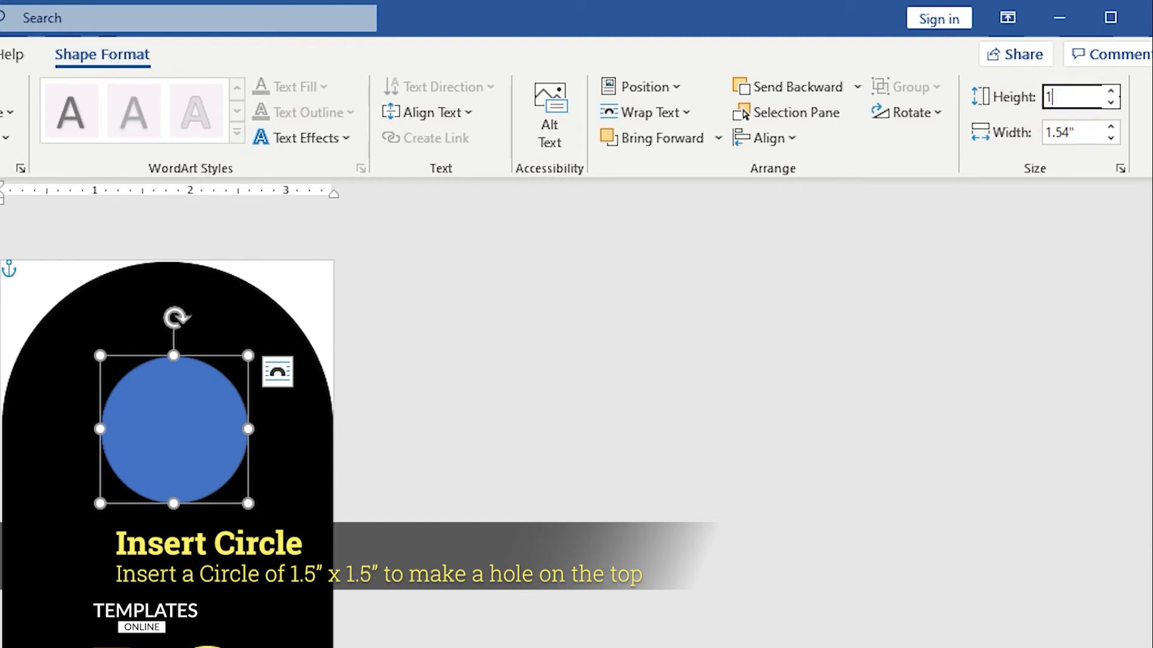
type(".5")
key("Tab")
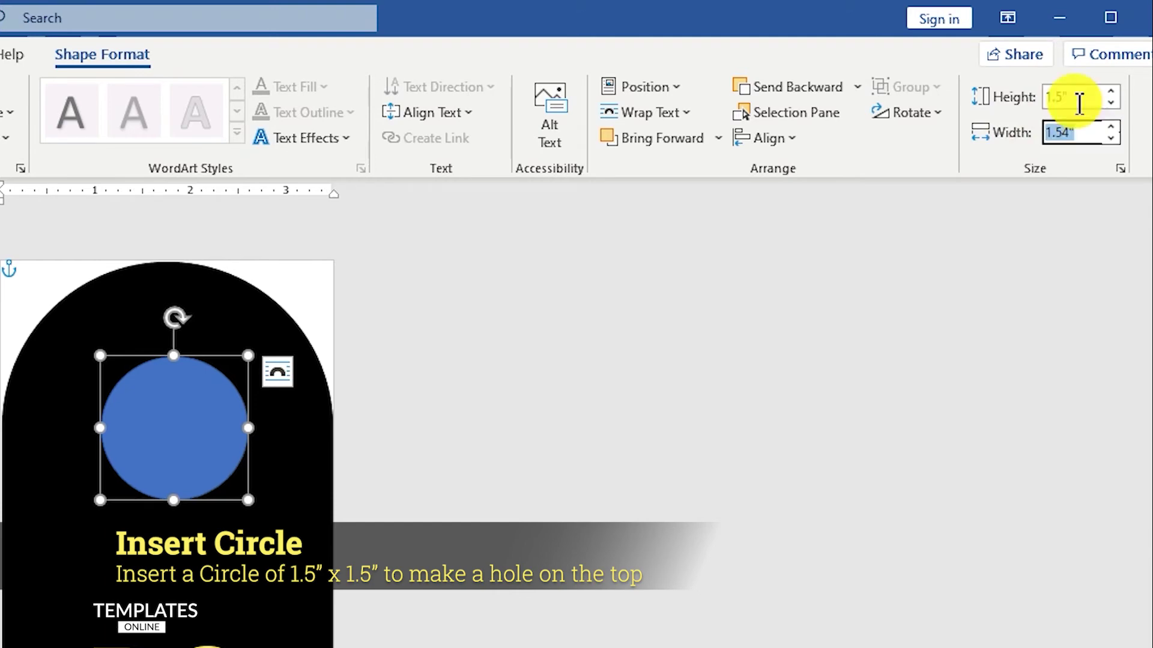
type("1.")
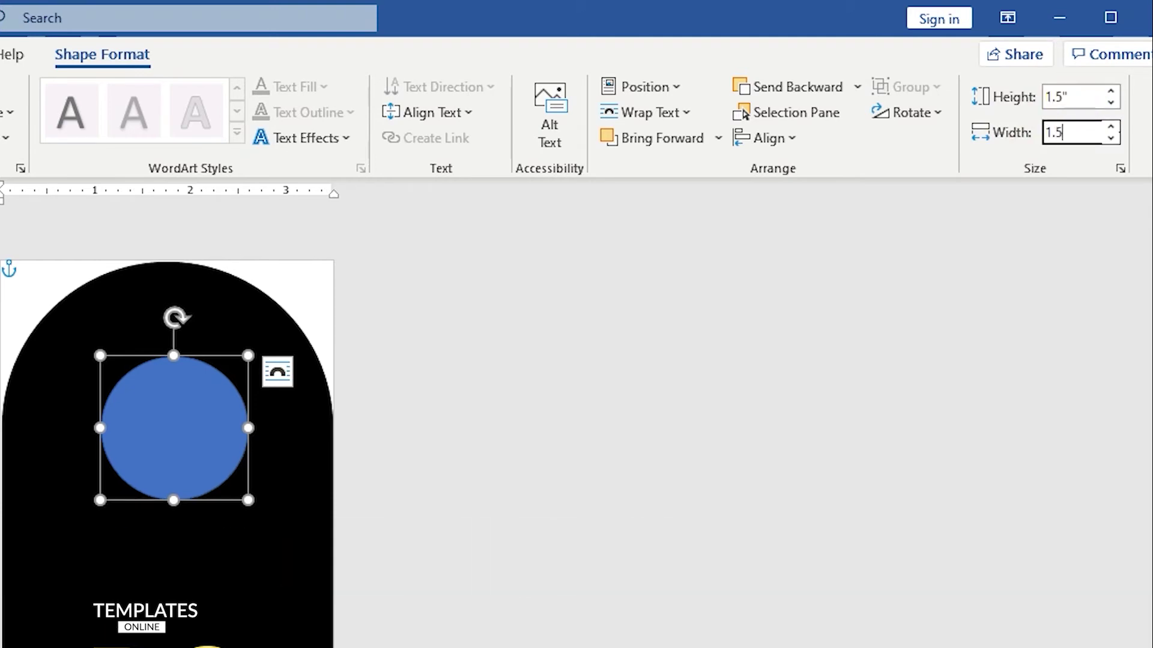
type("5")
left_click(1079, 103)
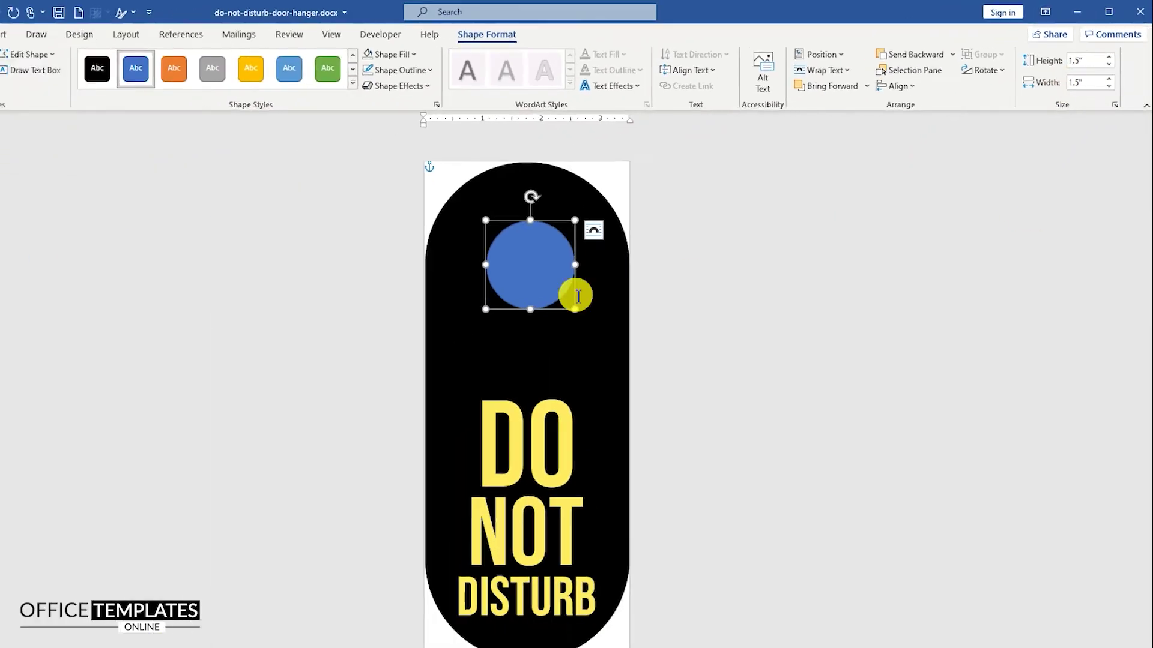
Fill the circle white and remove its outline.
right_click(147, 434)
left_click(610, 208)
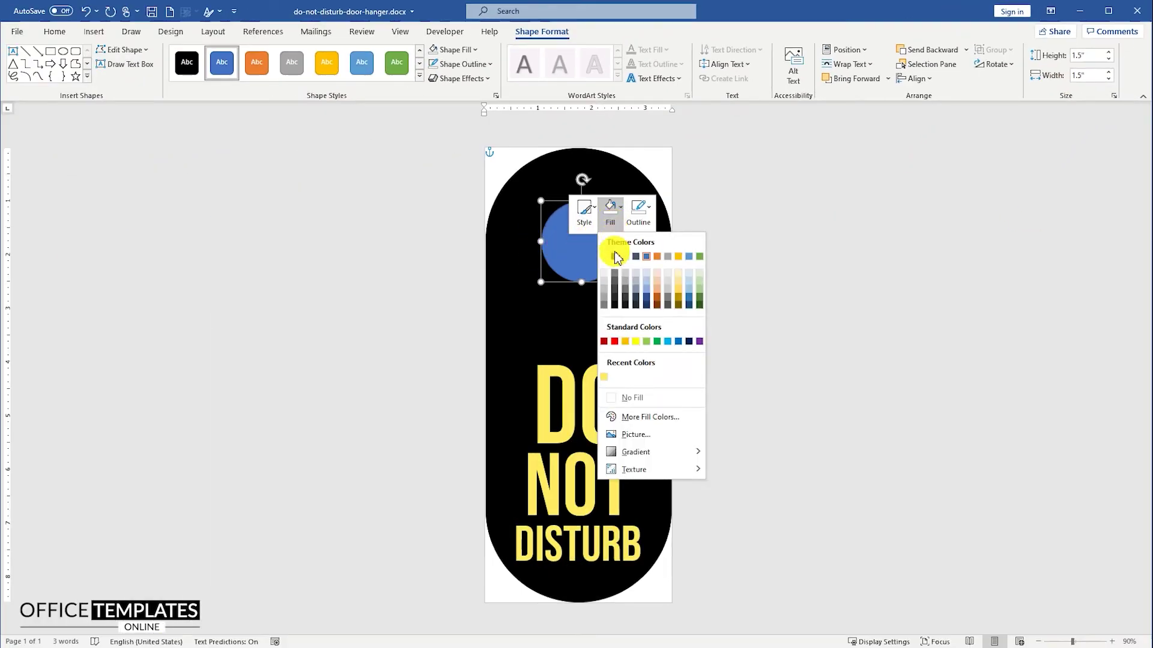
left_click(611, 252)
left_click(639, 210)
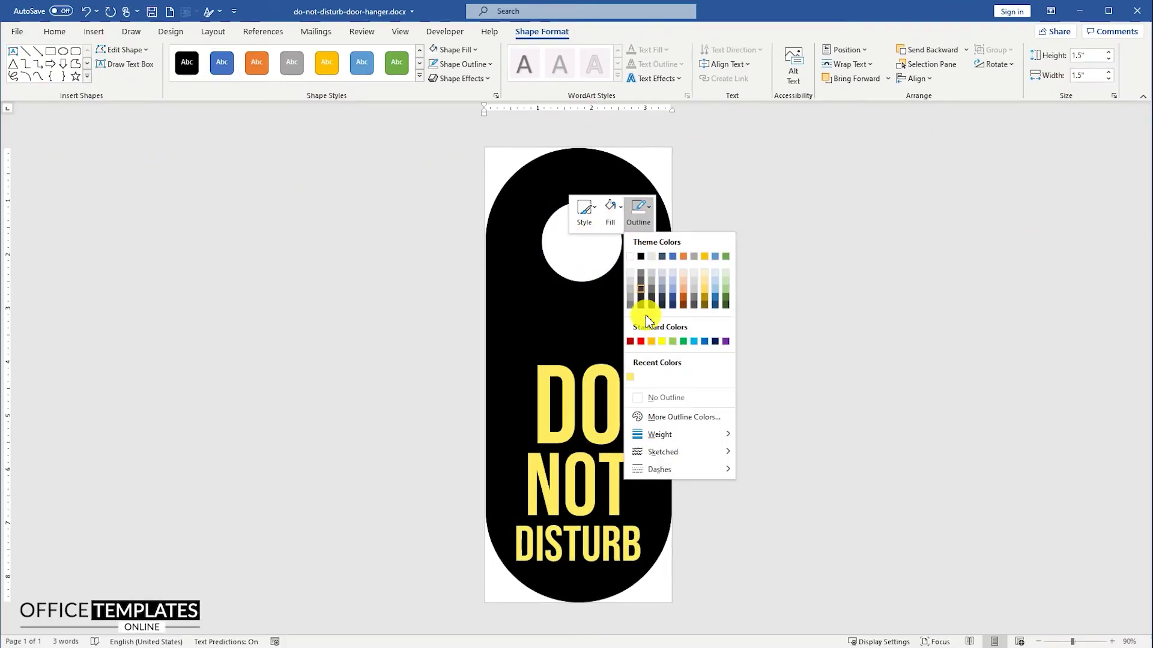
left_click(664, 399)
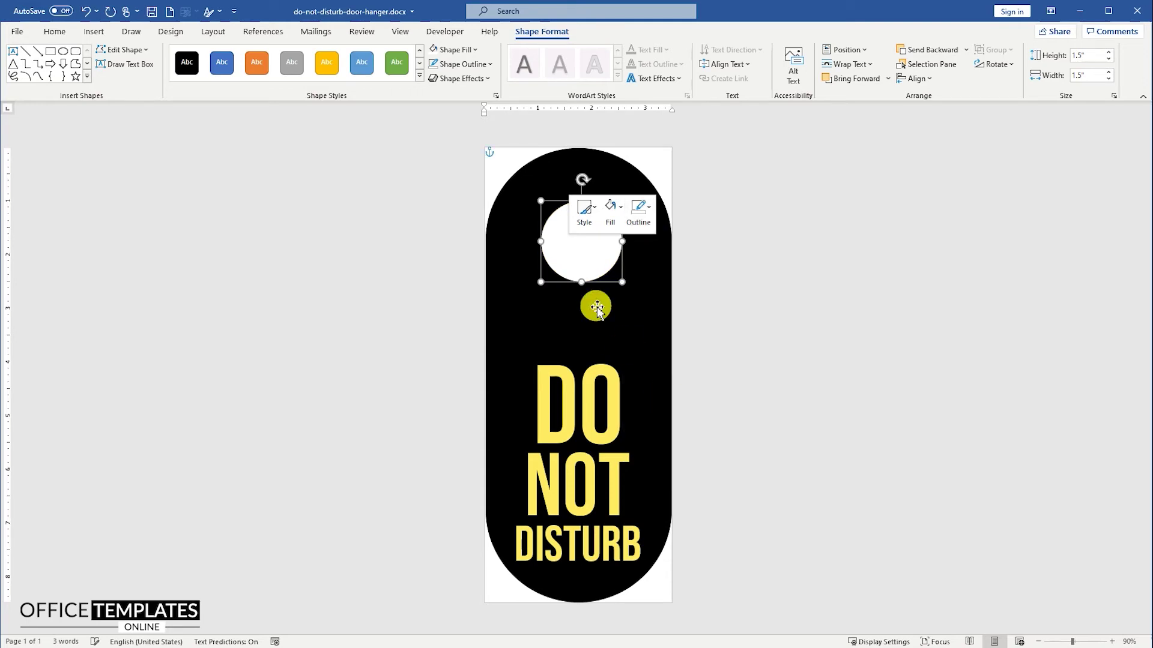
left_click(574, 255)
Centre the white circle horizontally on the page.
left_click(931, 84)
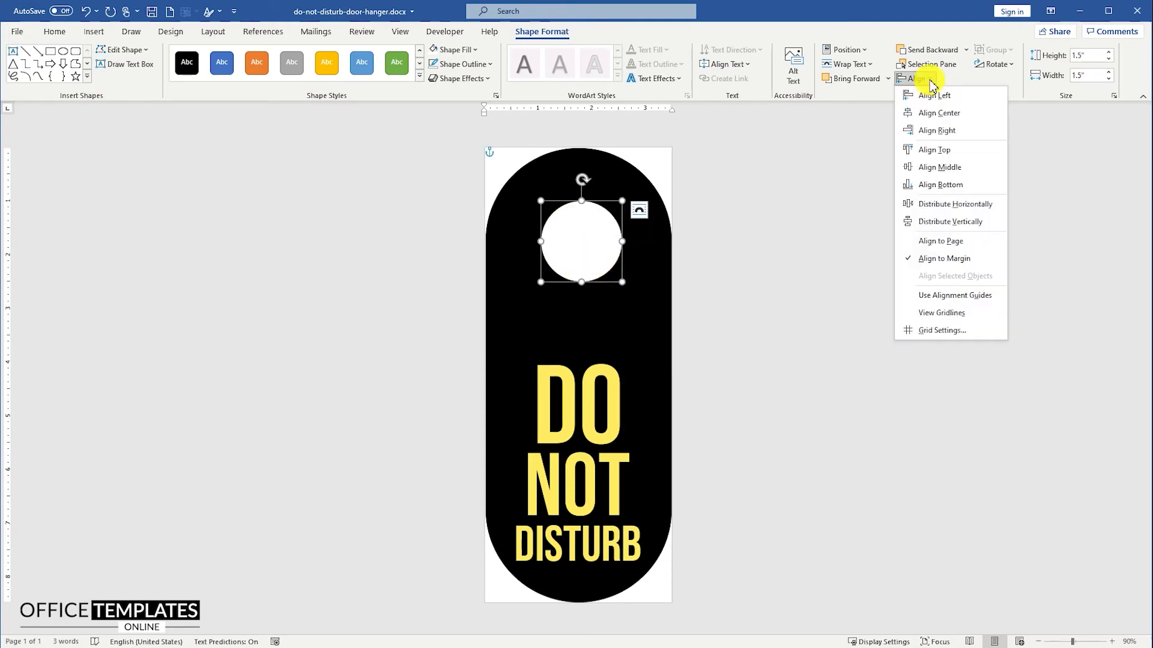
left_click(940, 114)
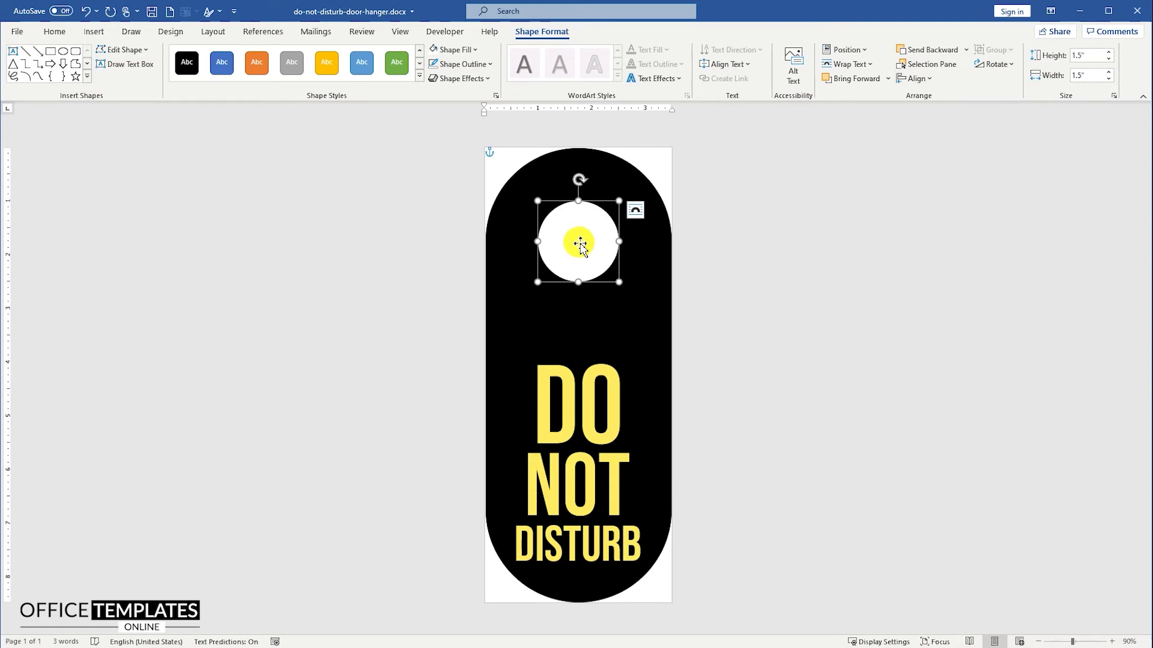
left_click(694, 302)
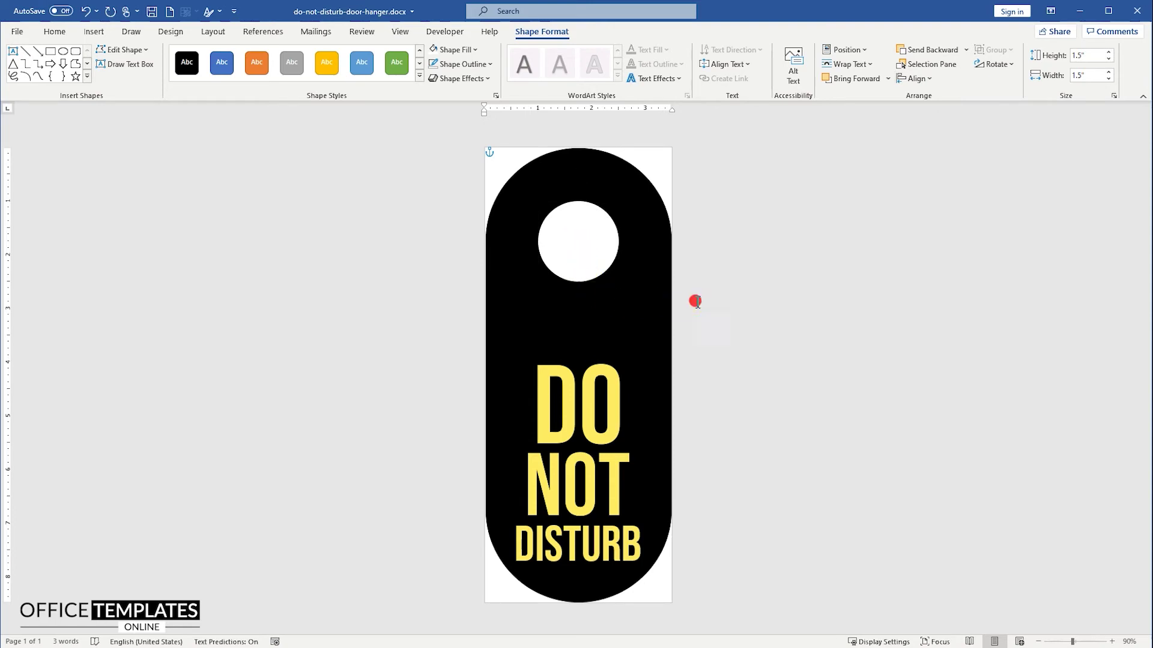
left_click(94, 32)
Insert patient.svg, set it In Front of Text, and move it onto the hanger.
left_click(144, 63)
left_click(168, 118)
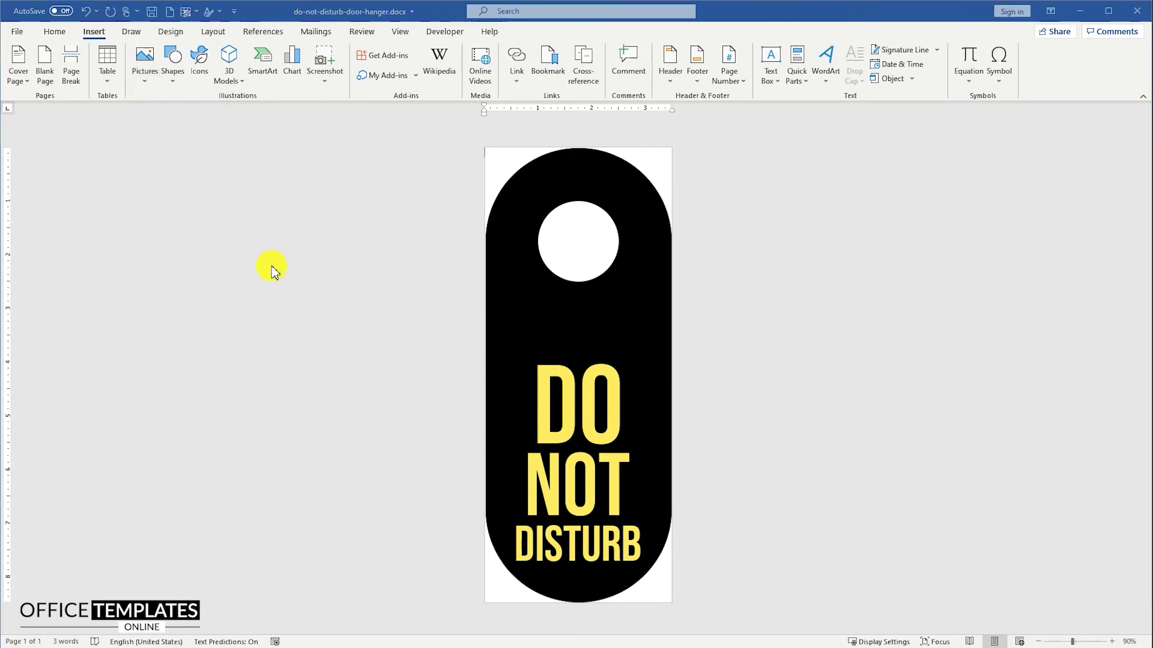
double_click(157, 93)
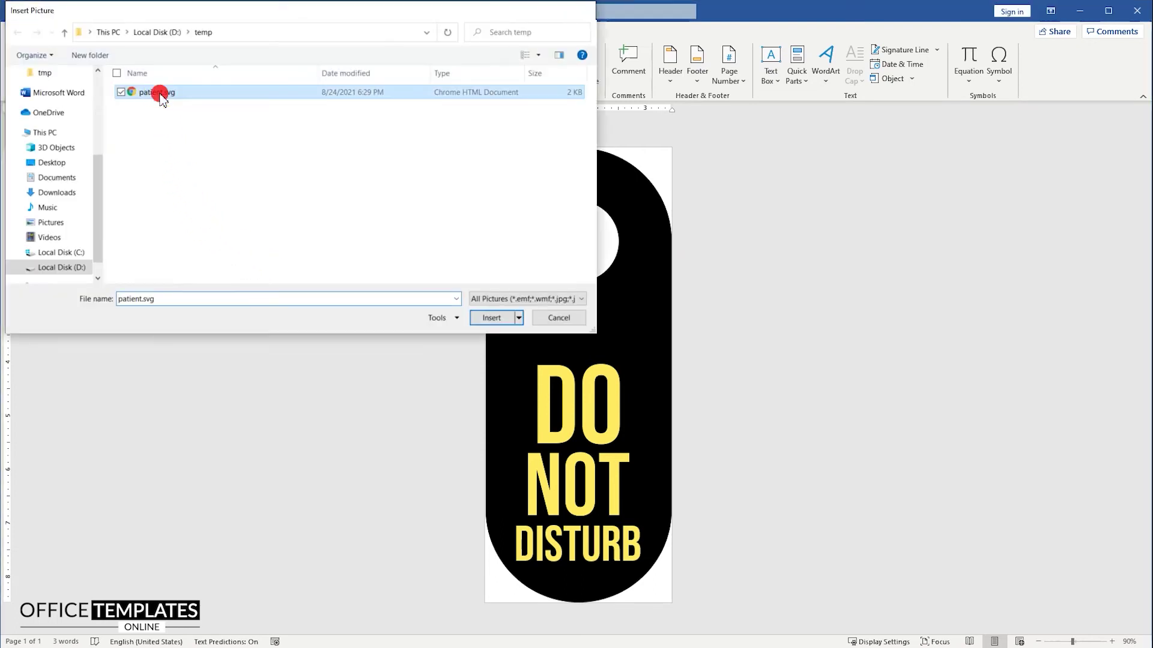
left_click(670, 159)
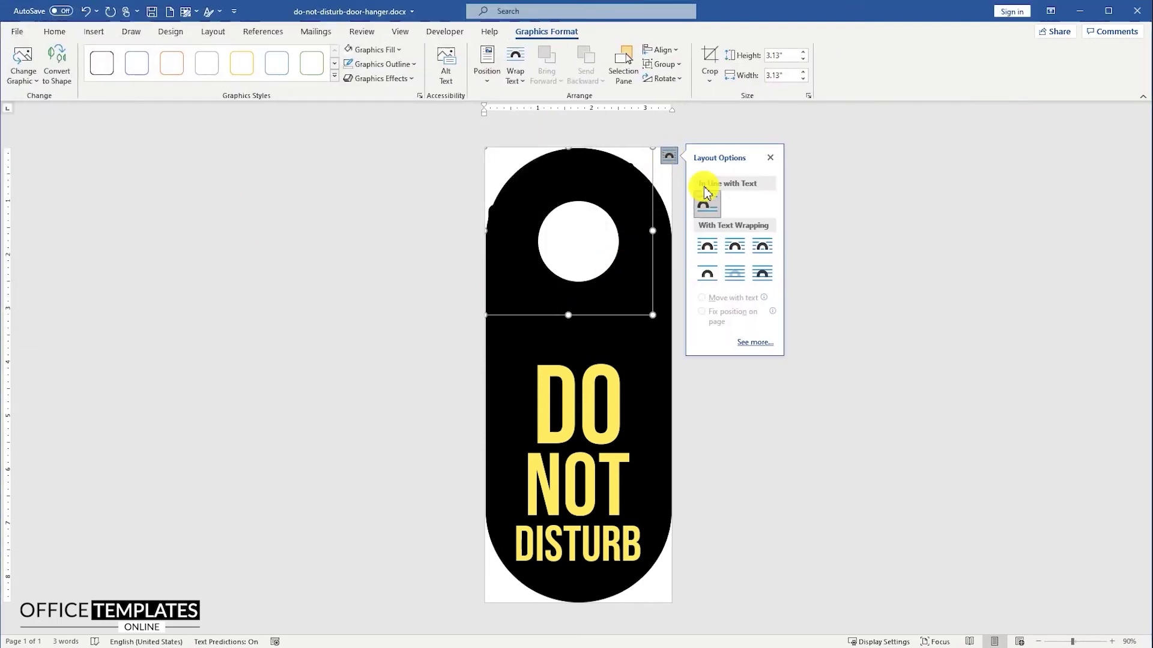
left_click(762, 273)
left_click_drag(580, 238, 592, 286)
Colour the bed icon yellow, shrink it, and nudge the icon and hole upward.
right_click(597, 277)
left_click(628, 249)
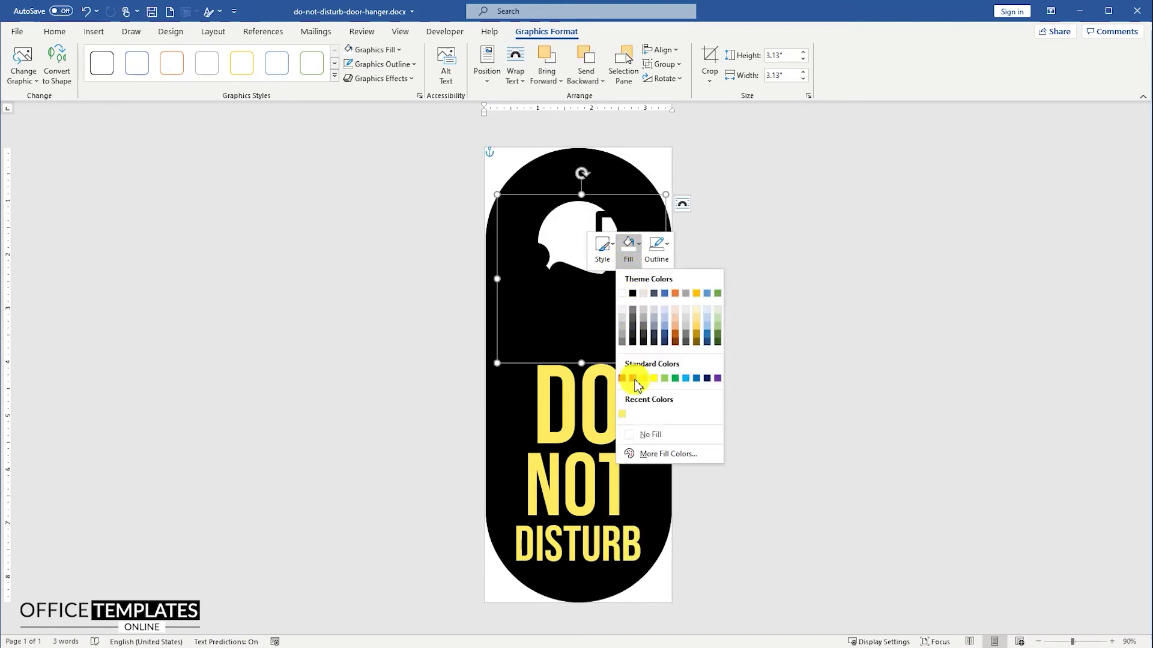
left_click(622, 416)
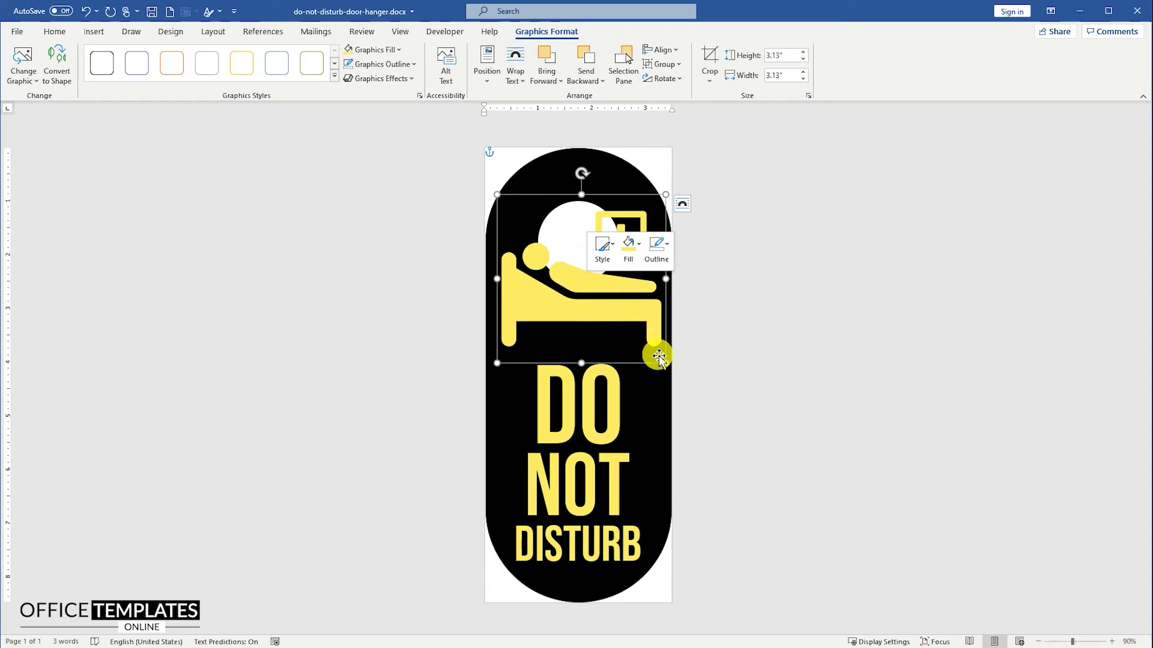
left_click_drag(664, 362, 566, 336)
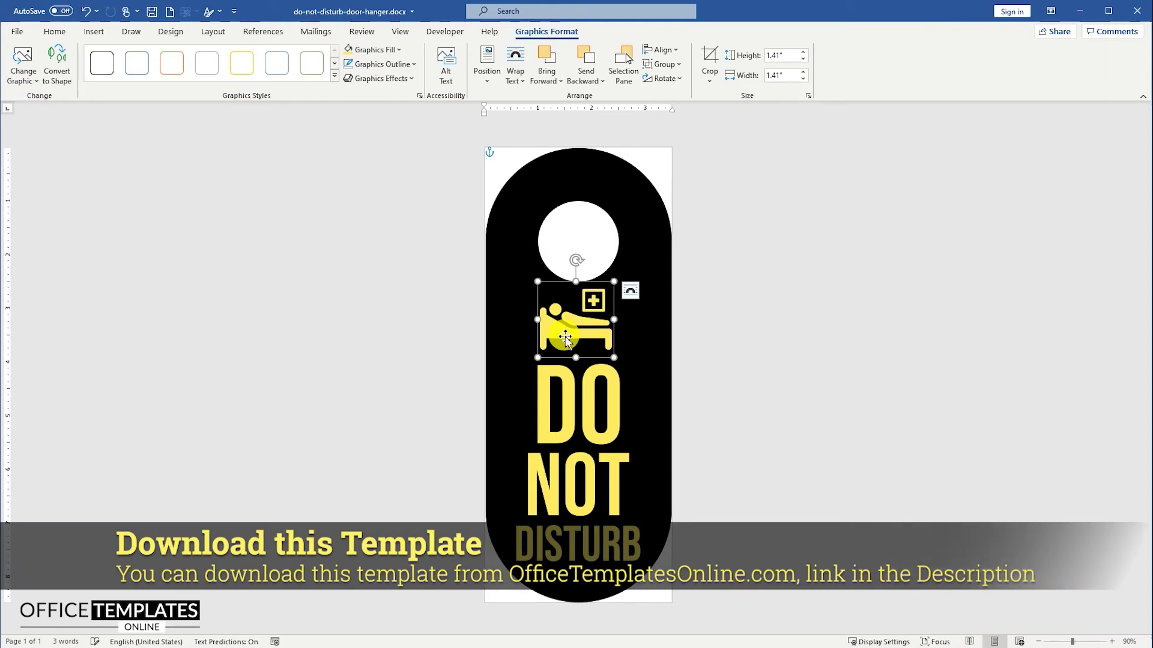
left_click_drag(585, 241, 581, 233)
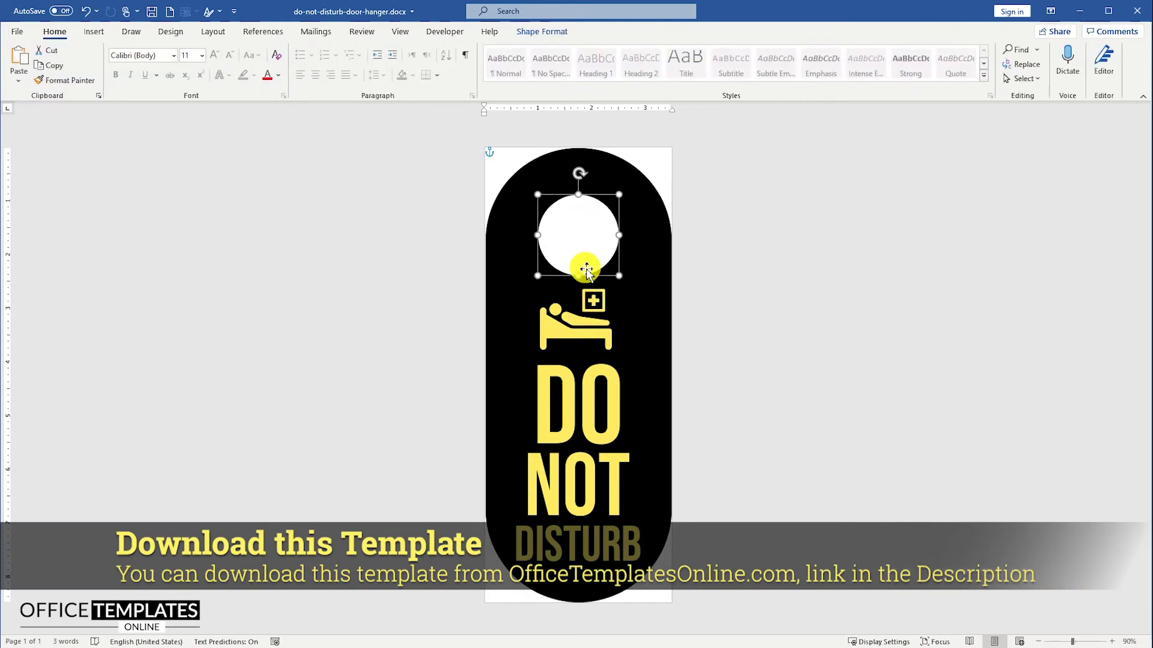
left_click(592, 332)
left_click_drag(592, 335, 589, 333)
Centre the bed icon on the DO NOT DISTURB text.
left_click(594, 389, "shift")
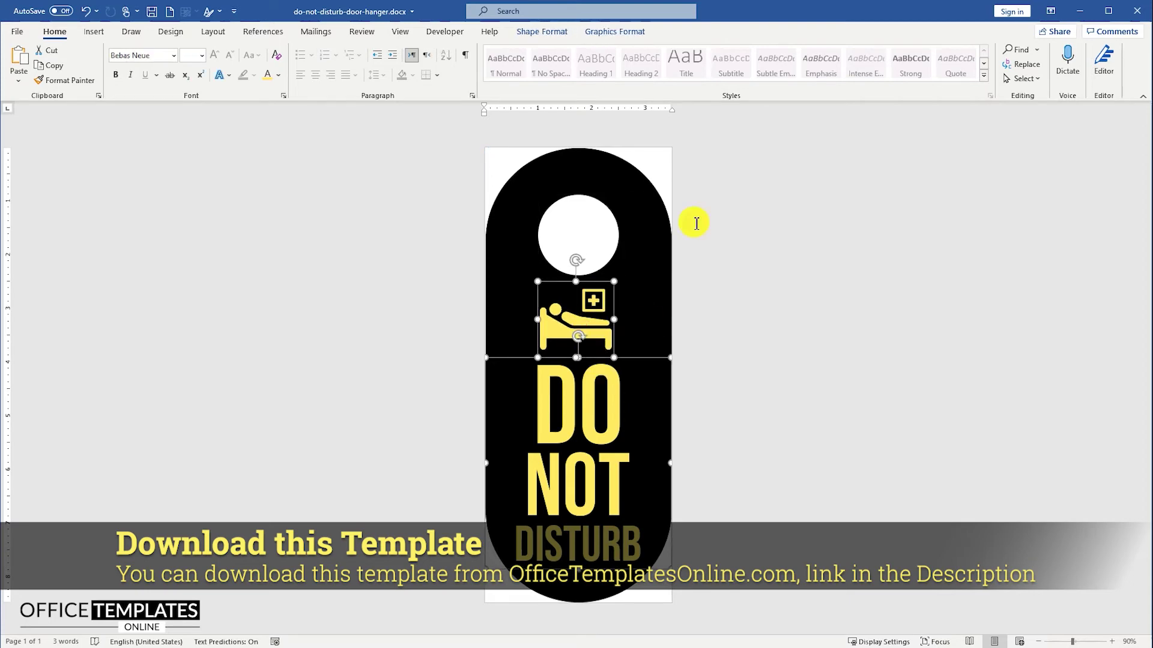
left_click(617, 31)
left_click(663, 50)
left_click(678, 83)
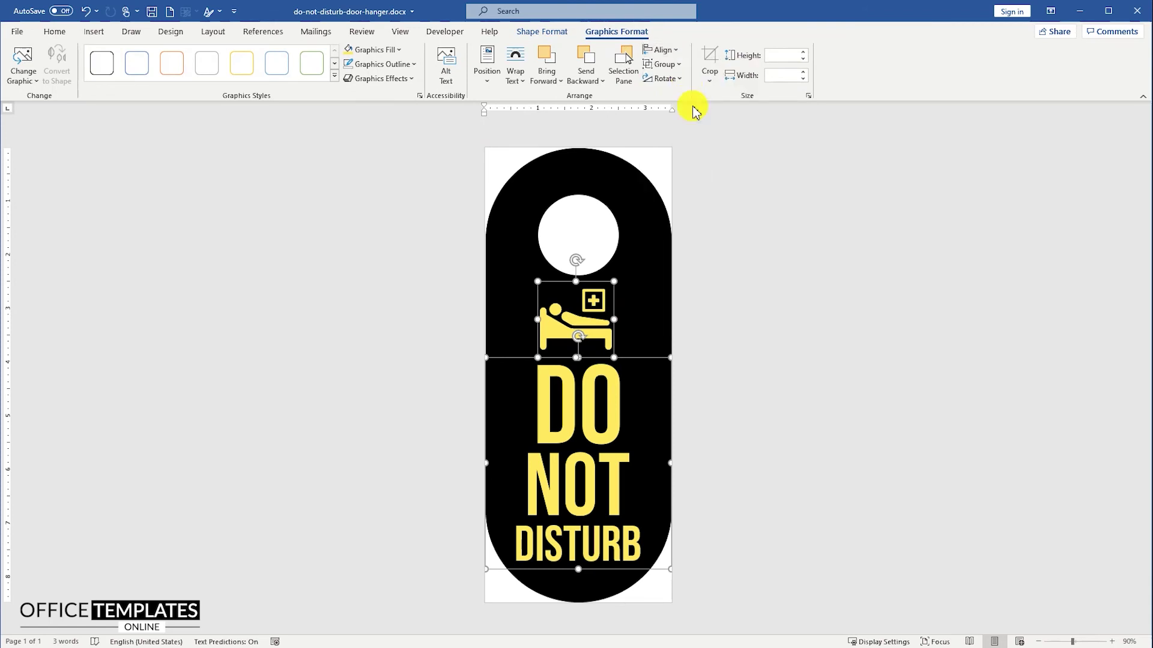
left_click(716, 385)
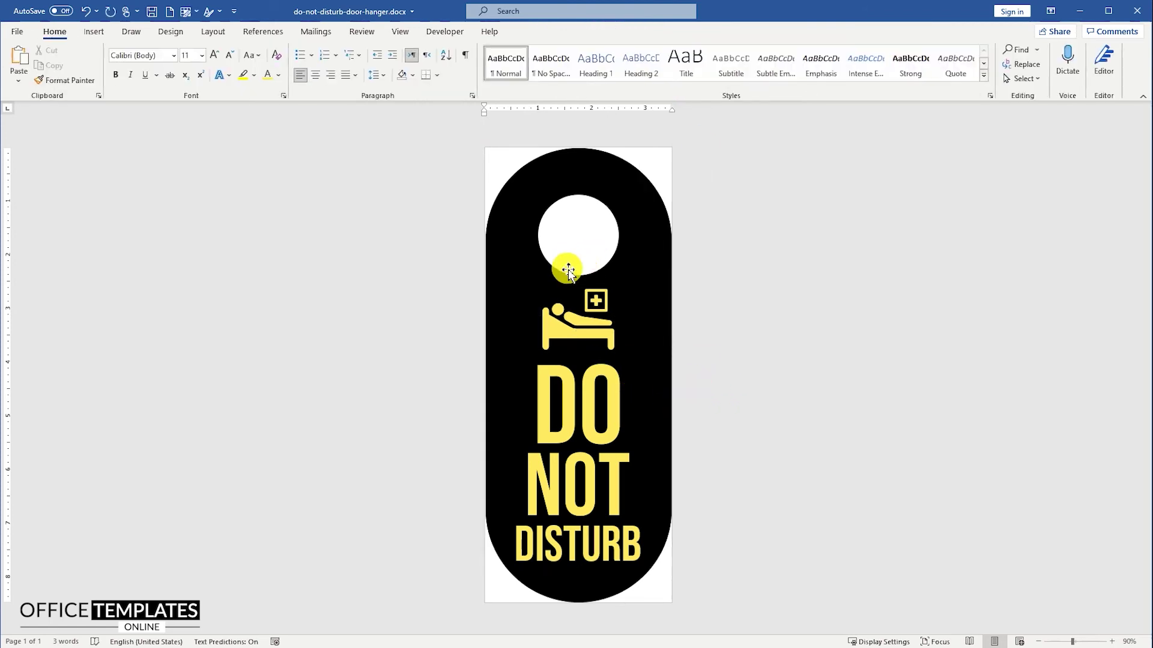
Add yellow-style WordArt reading 'PATIENT INSIDE'.
left_click(92, 34)
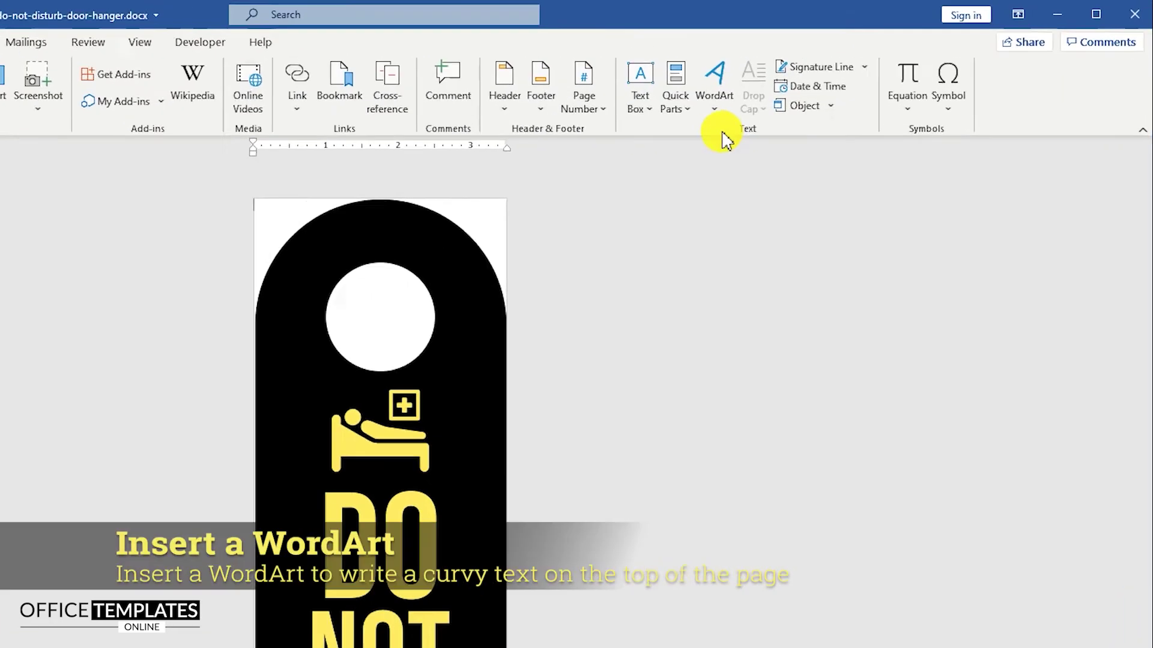
left_click(826, 63)
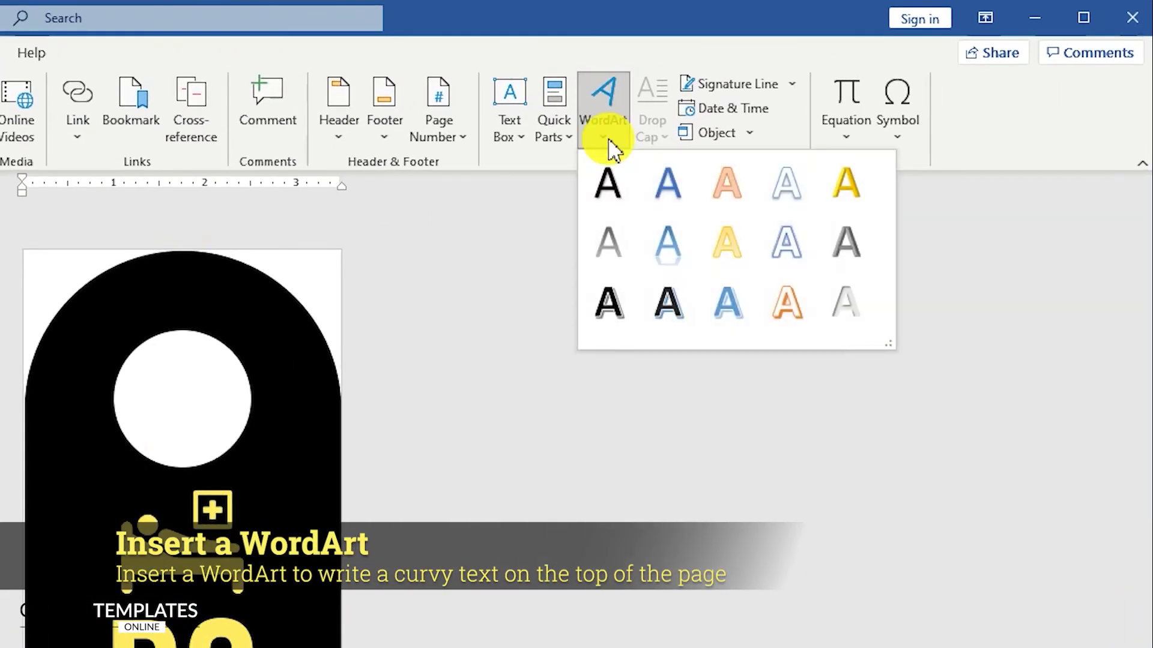
left_click(847, 187)
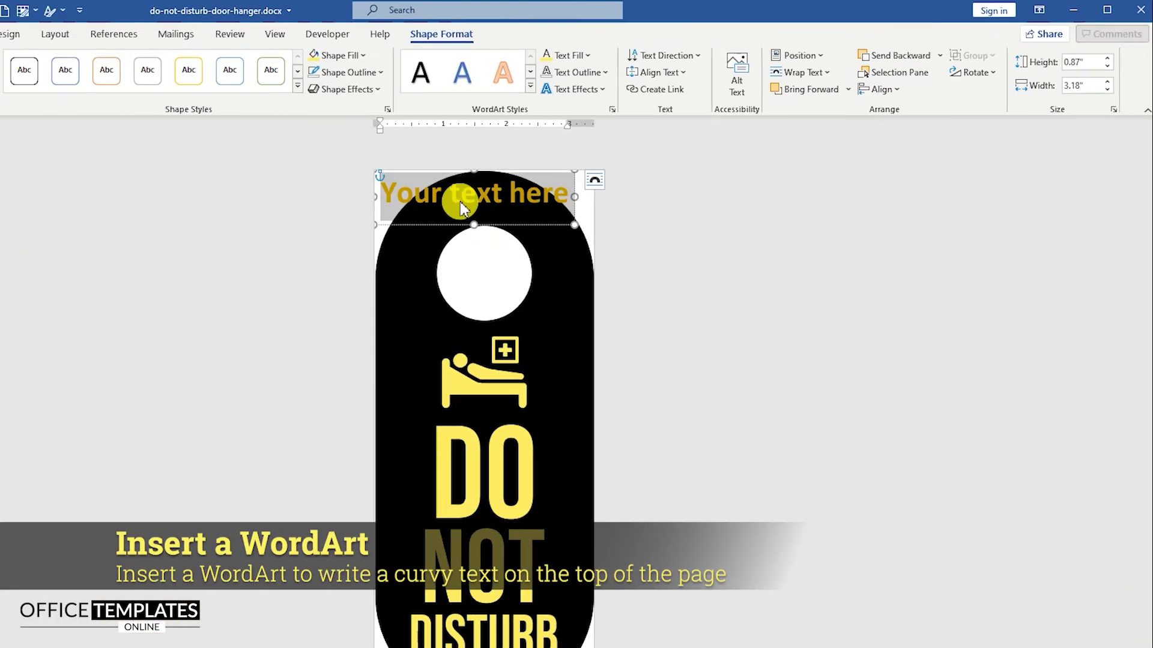
type("PA")
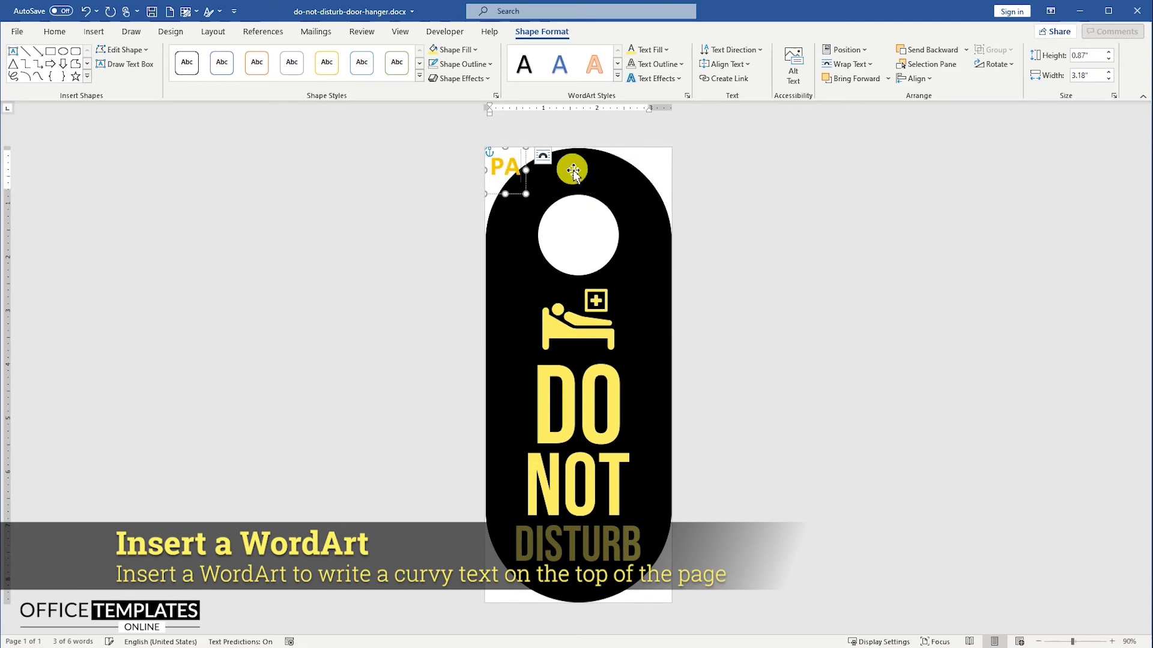
type("TIENT INSIDE")
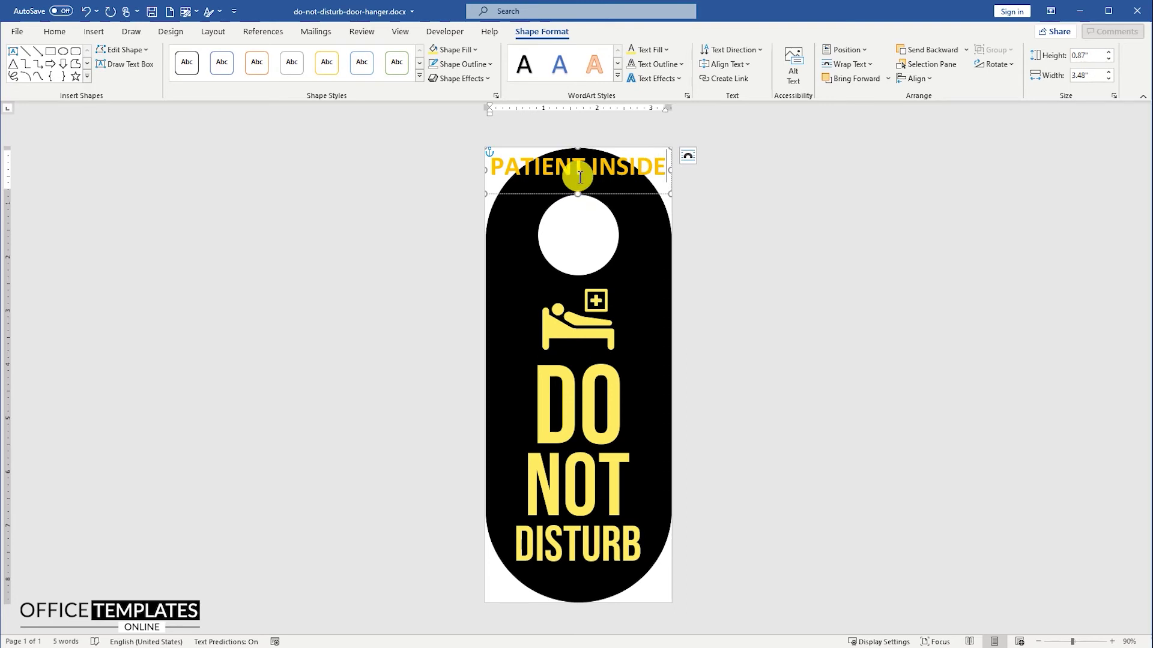
Set PATIENT INSIDE to 24 pt and centre it above the hole.
key("ctrl+a")
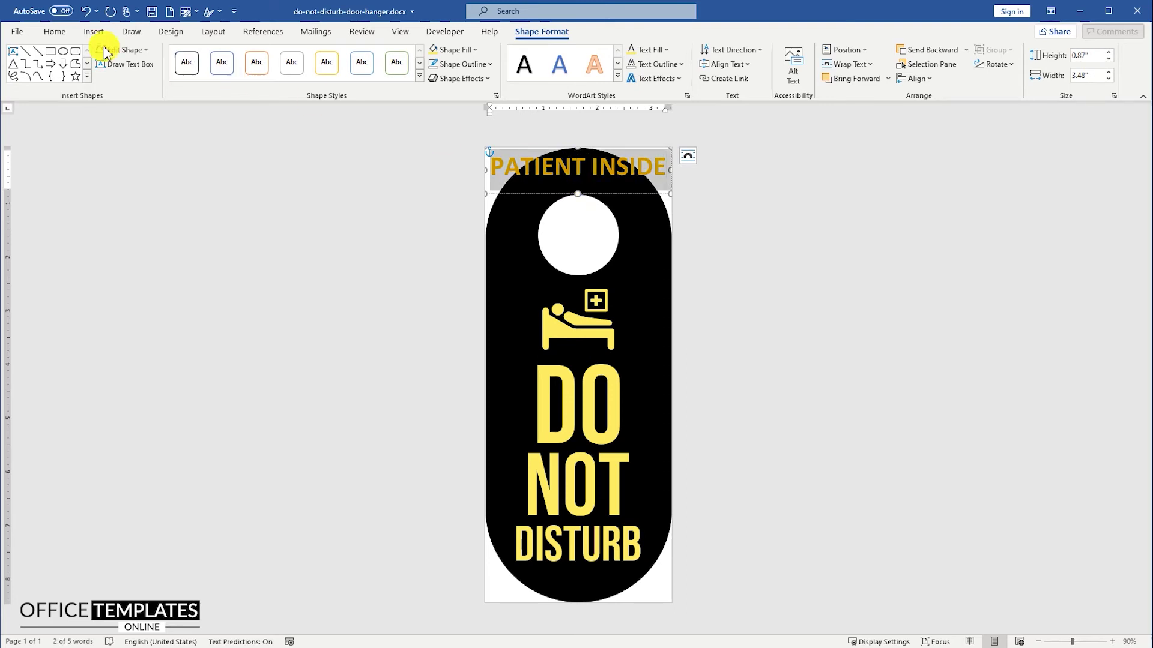
left_click(49, 32)
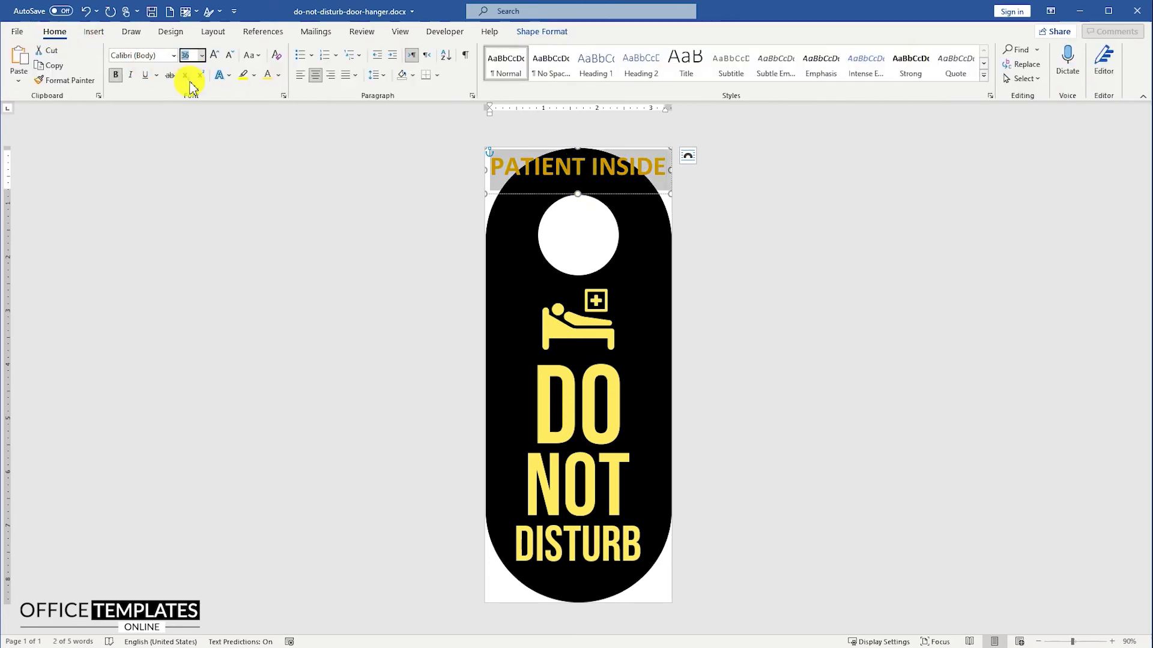
type("24")
key("Return")
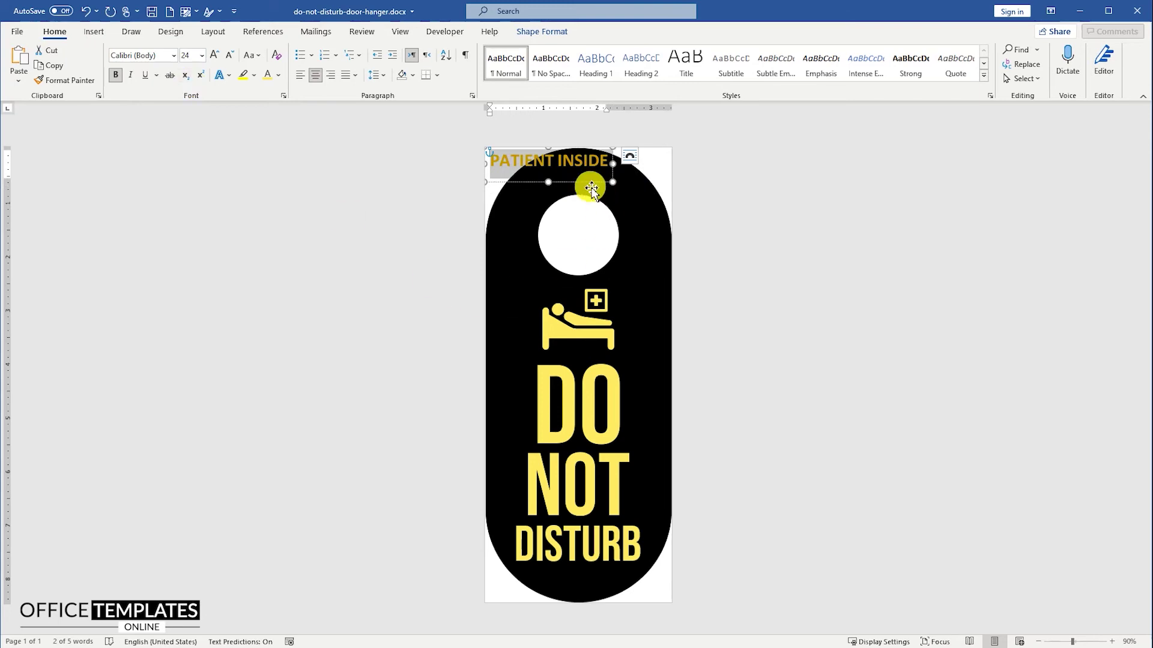
left_click_drag(584, 189, 612, 210)
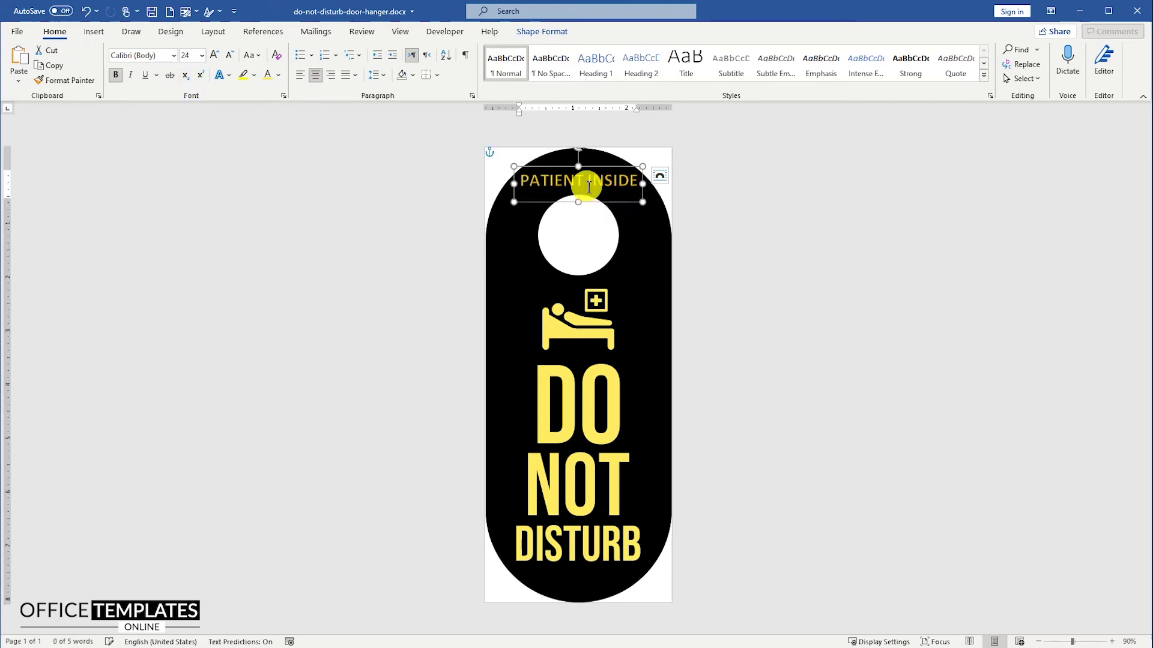
left_click(546, 31)
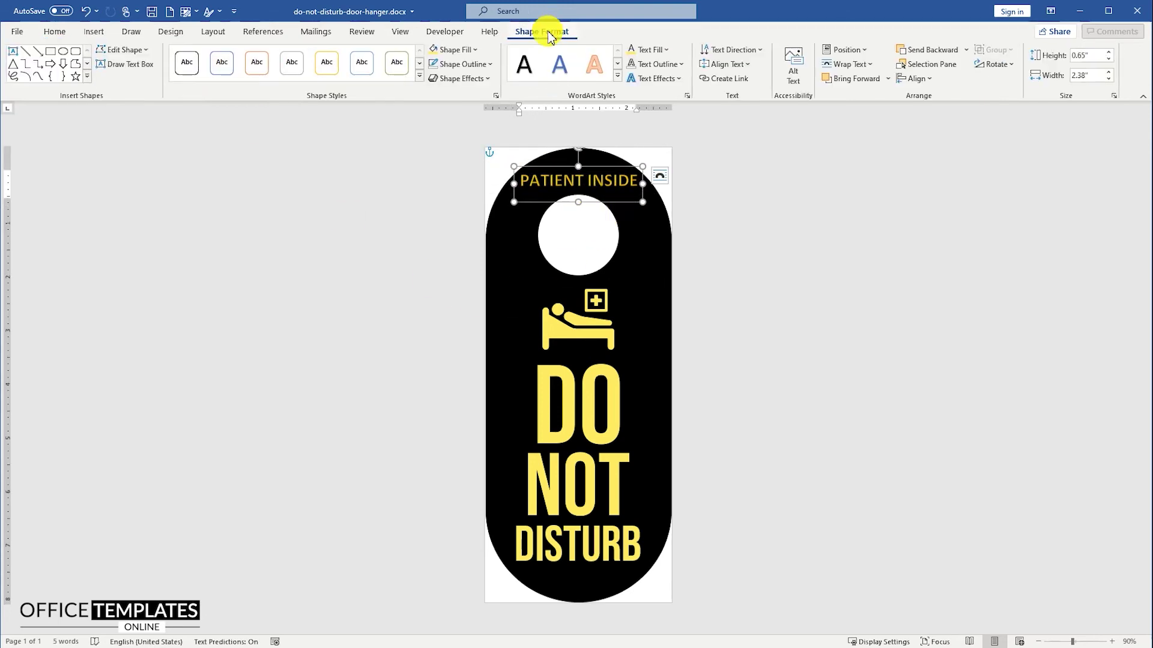
Apply No Bevel to the PATIENT INSIDE WordArt.
left_click(678, 78)
mouse_move(710, 199)
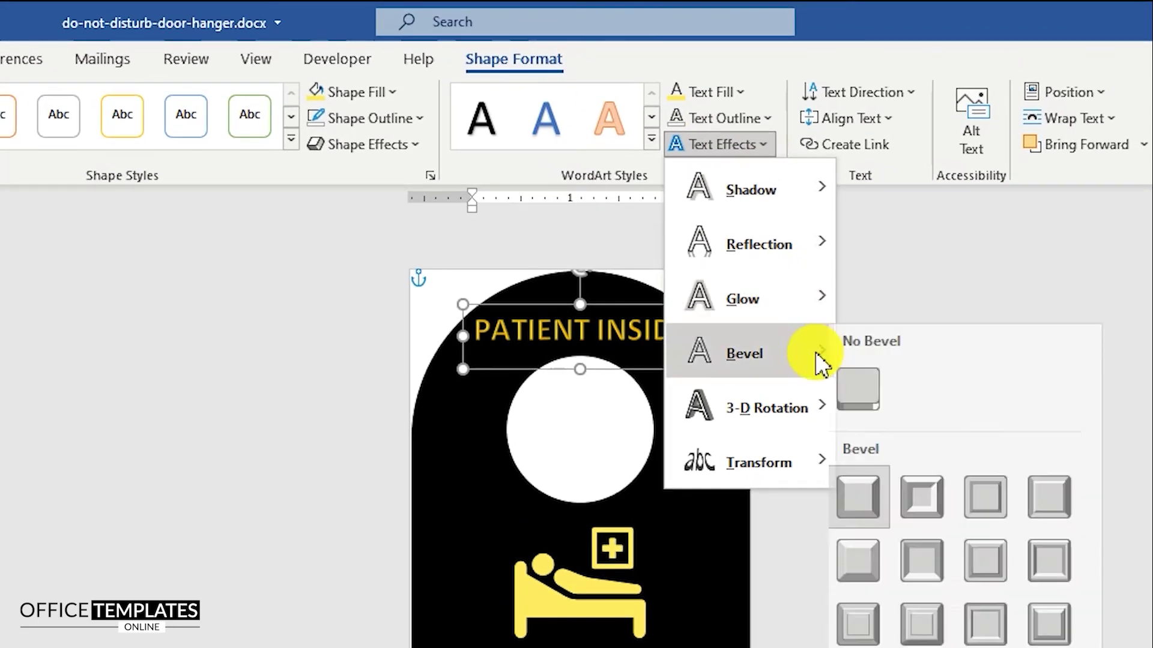
left_click(866, 388)
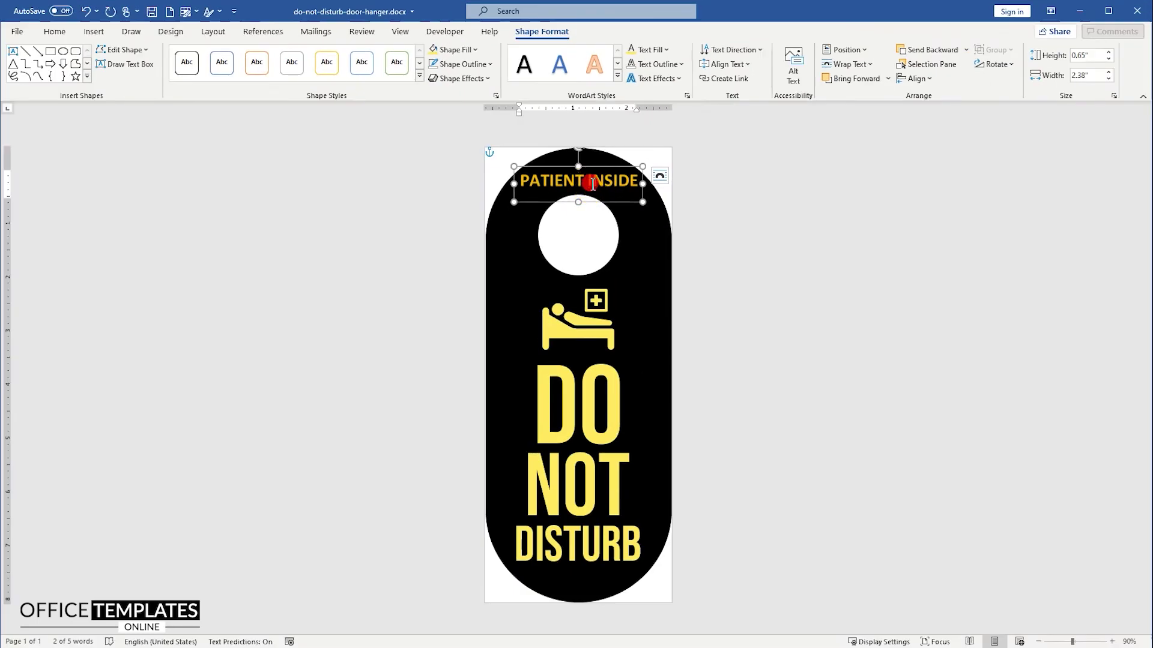
Colour the PATIENT INSIDE text in the recently used yellow.
left_click(593, 183)
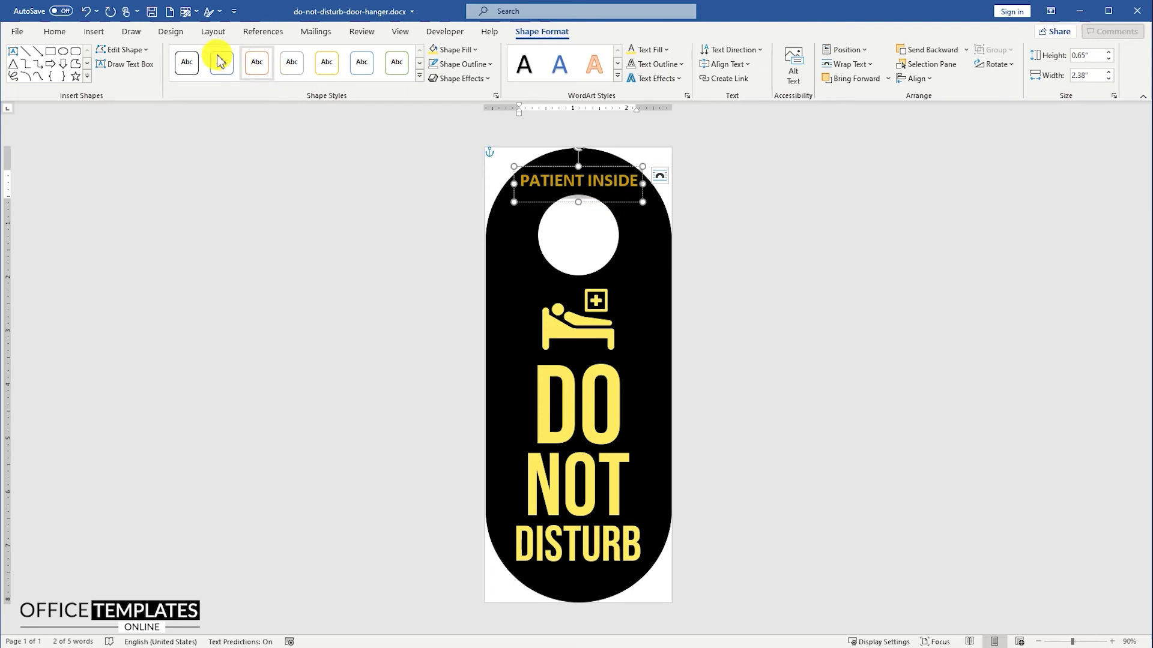
left_click(55, 31)
left_click(278, 74)
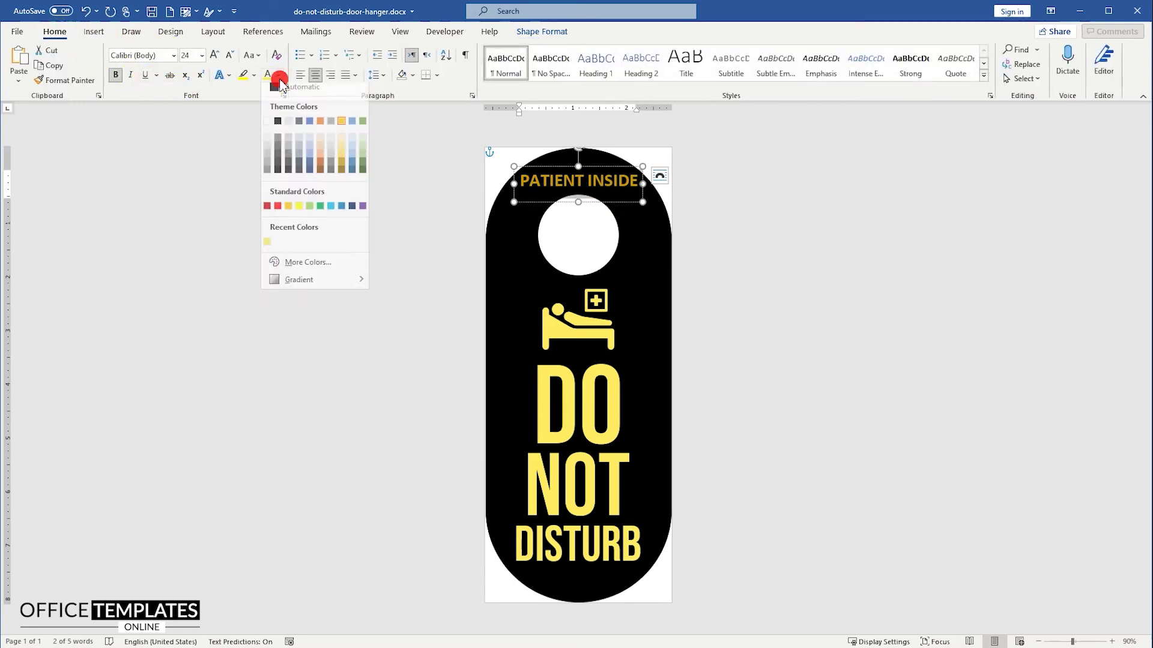
left_click(267, 248)
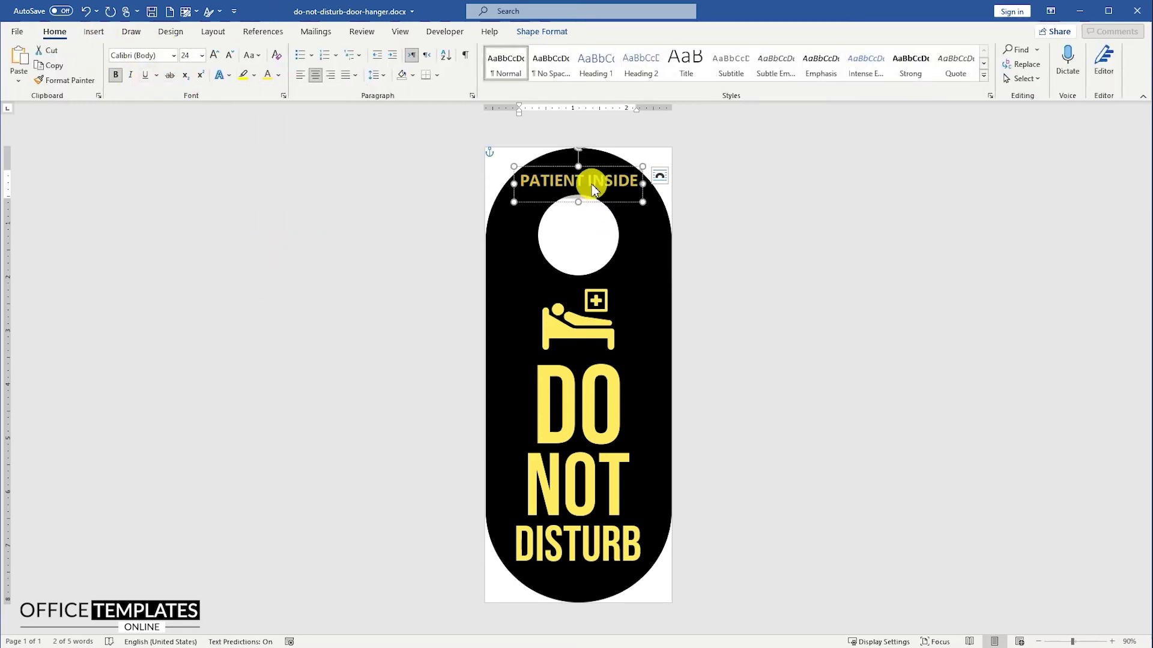
left_click(542, 31)
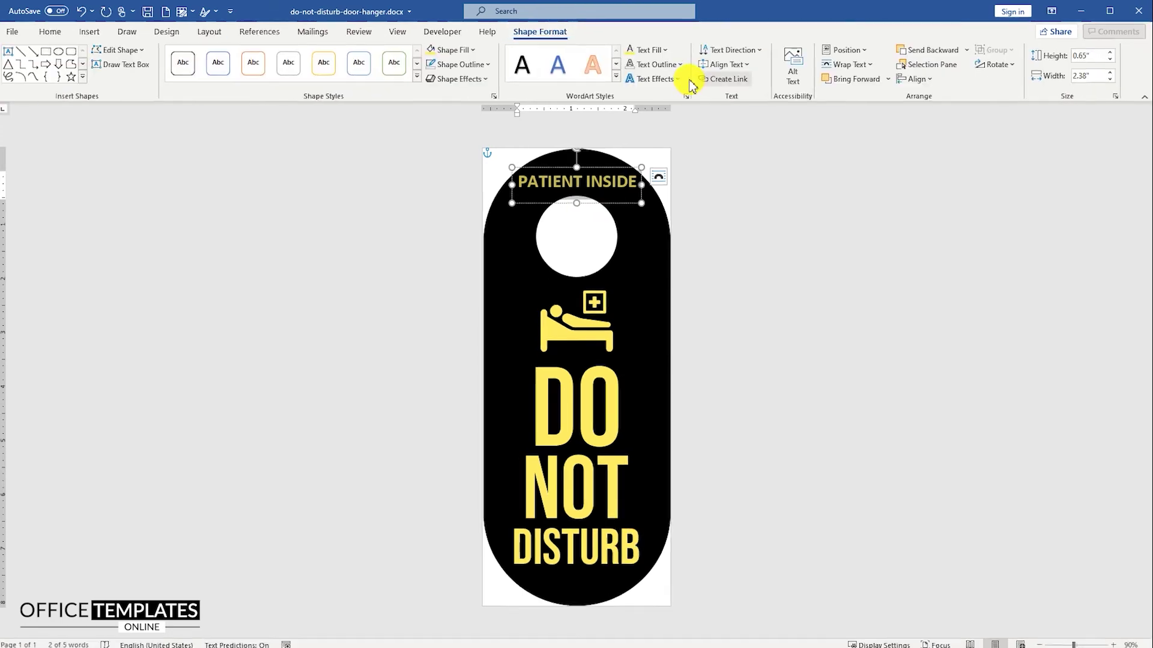
left_click(655, 79)
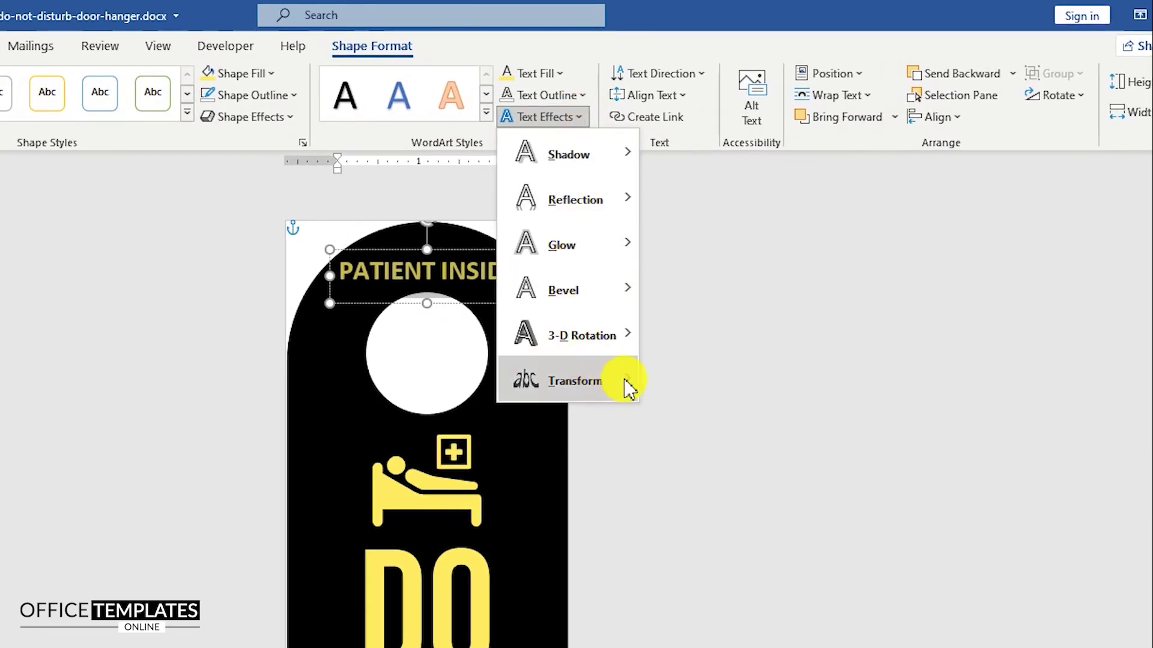
Apply the Arch transform text effect to PATIENT INSIDE.
mouse_move(629, 389)
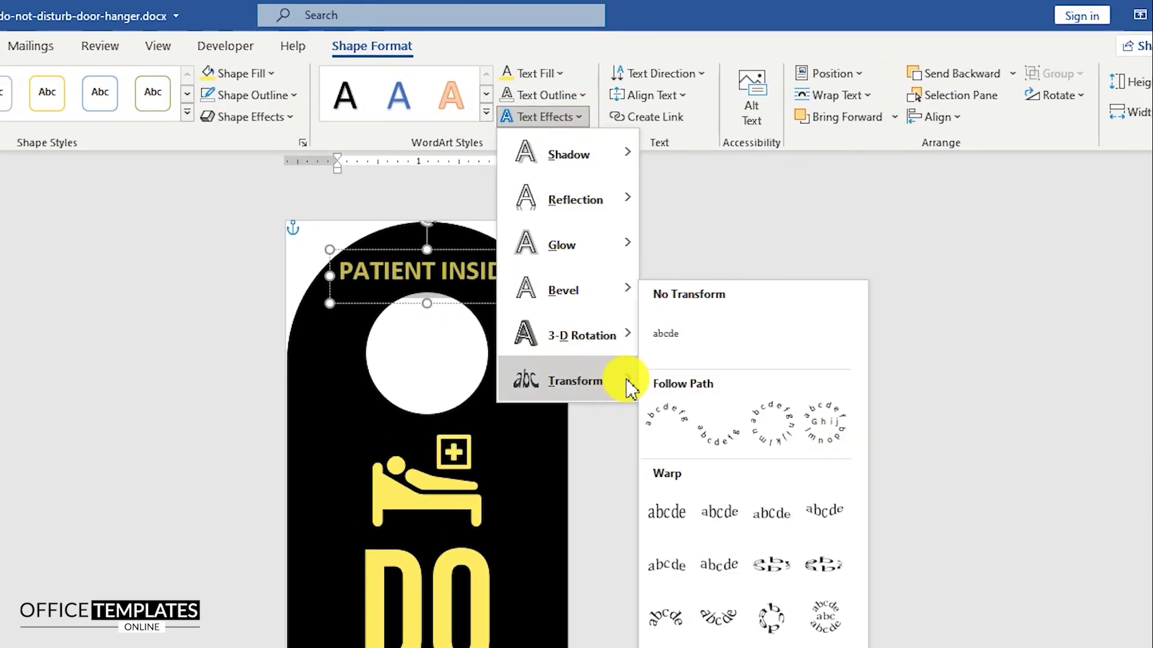
left_click(671, 424)
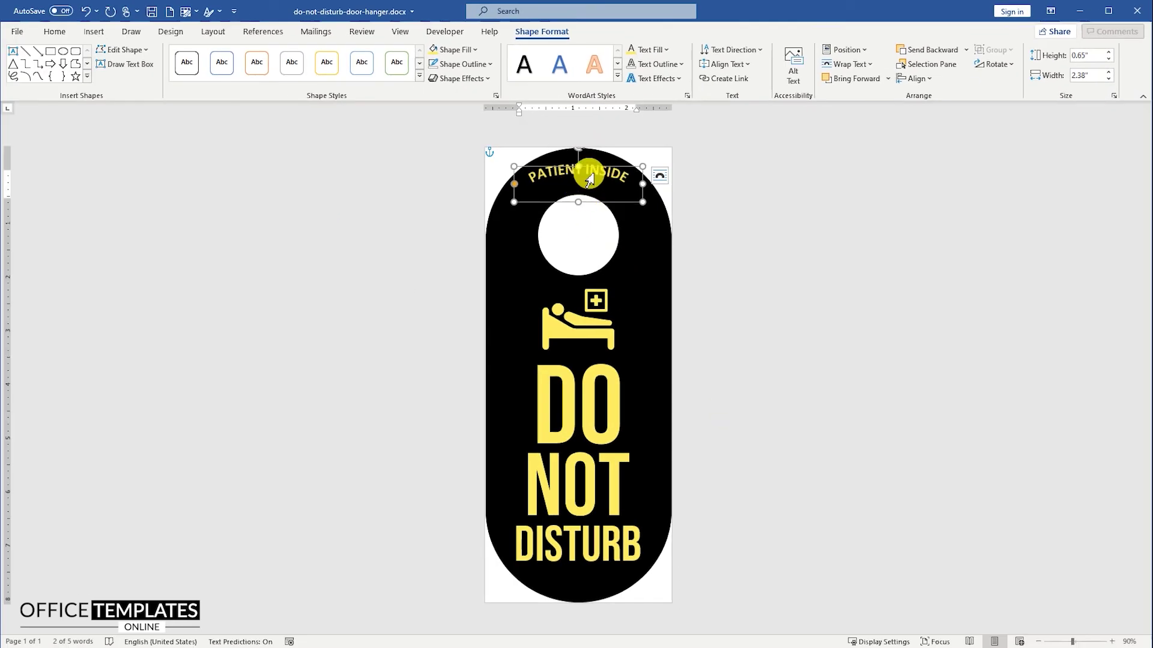
left_click(582, 226)
right_click(581, 227)
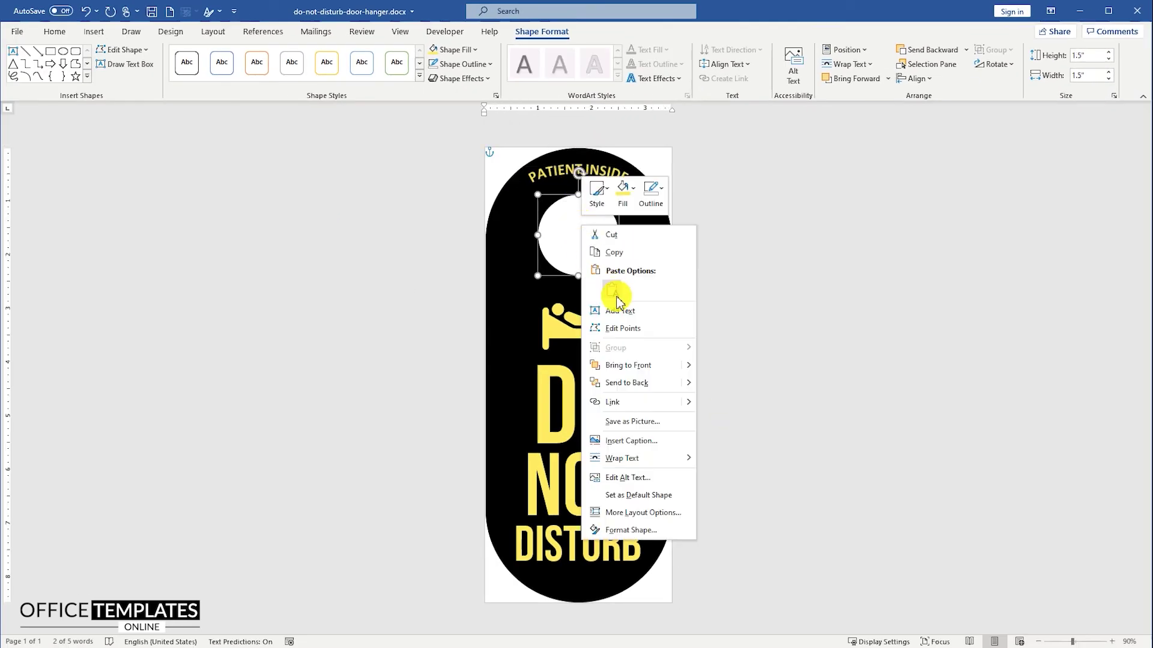
left_click(627, 337)
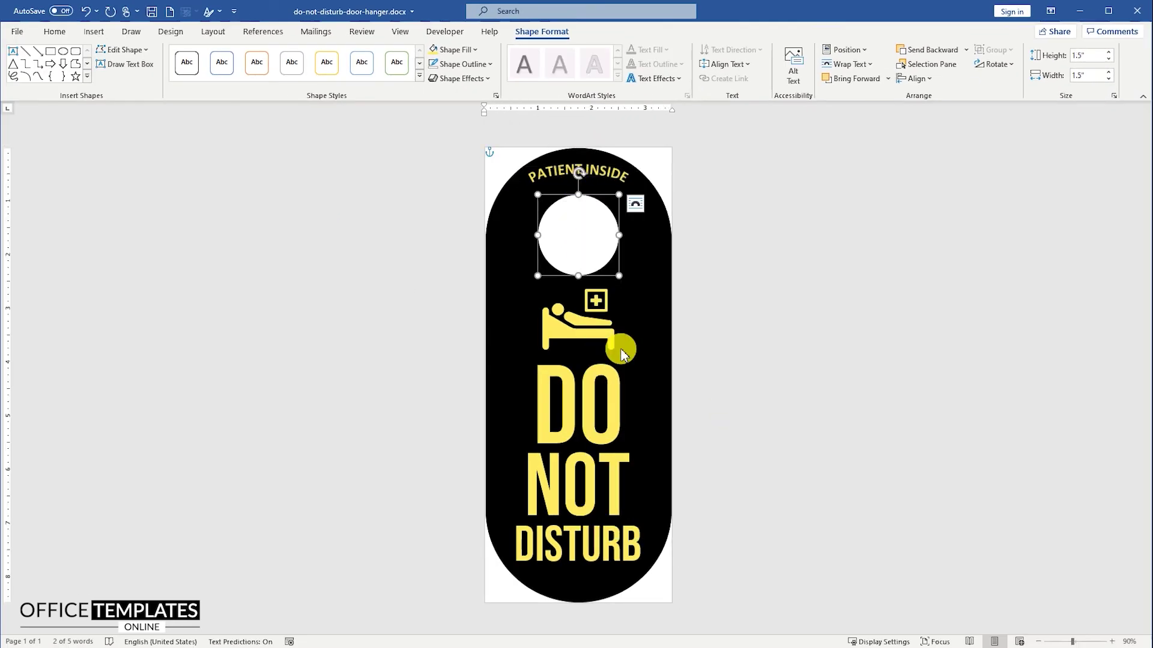
Stretch the WordArt box to 2.56" tall and nudge it up over the hole.
left_click(597, 172)
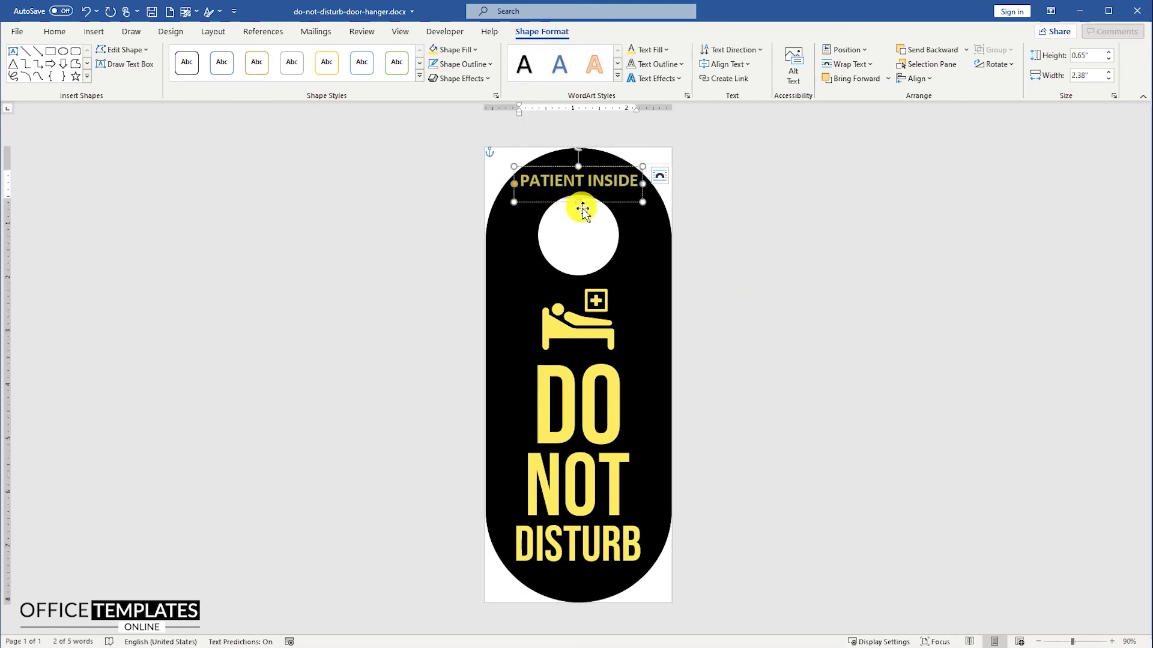
left_click_drag(579, 202, 591, 305)
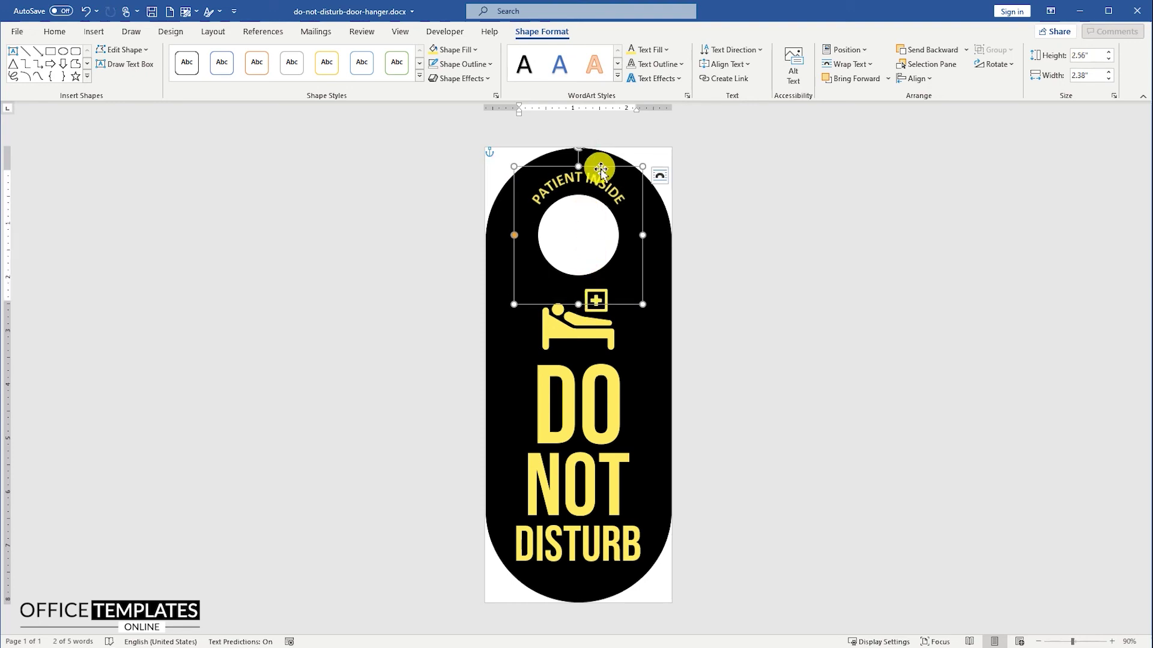
left_click_drag(601, 170, 599, 163)
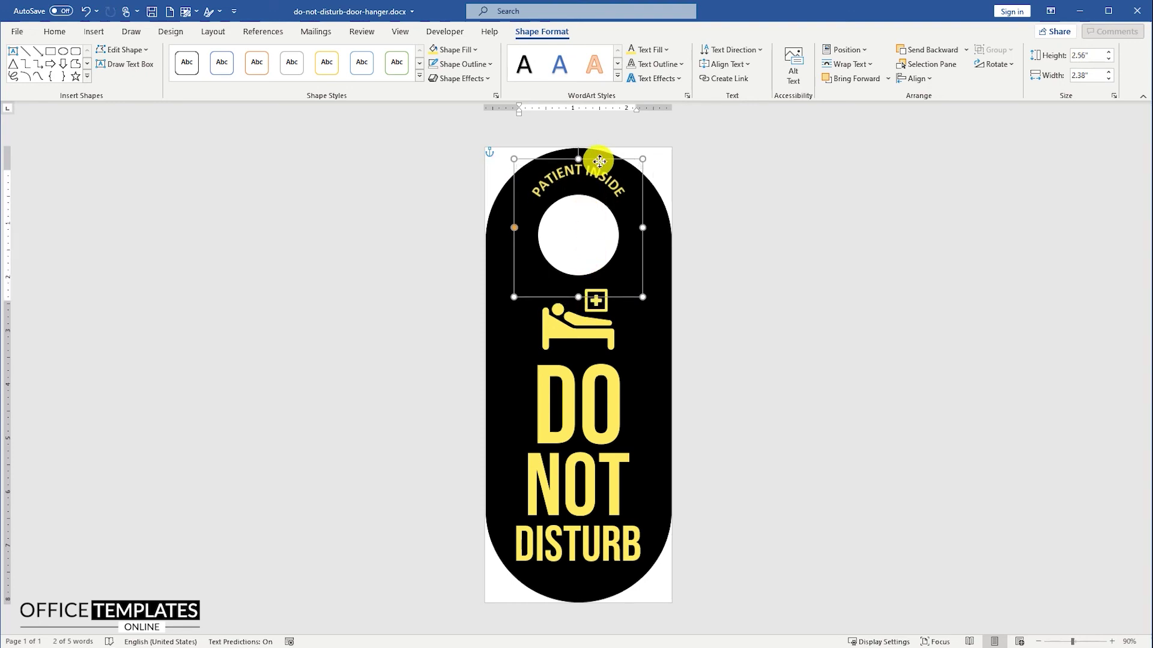
left_click(575, 221)
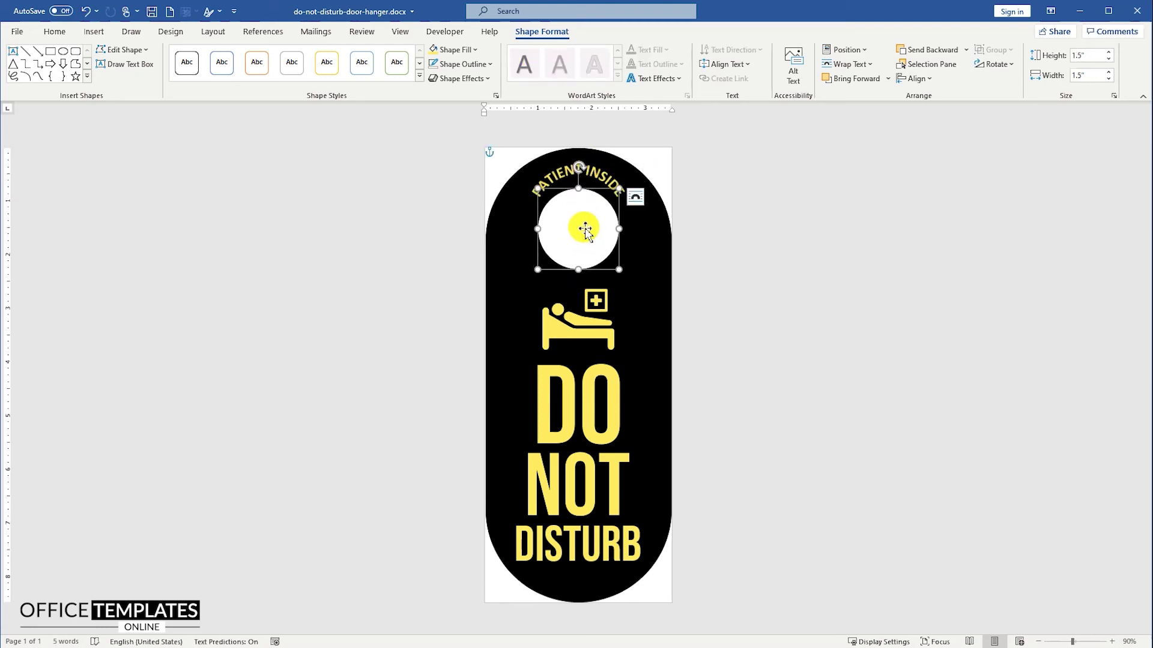
left_click(587, 332)
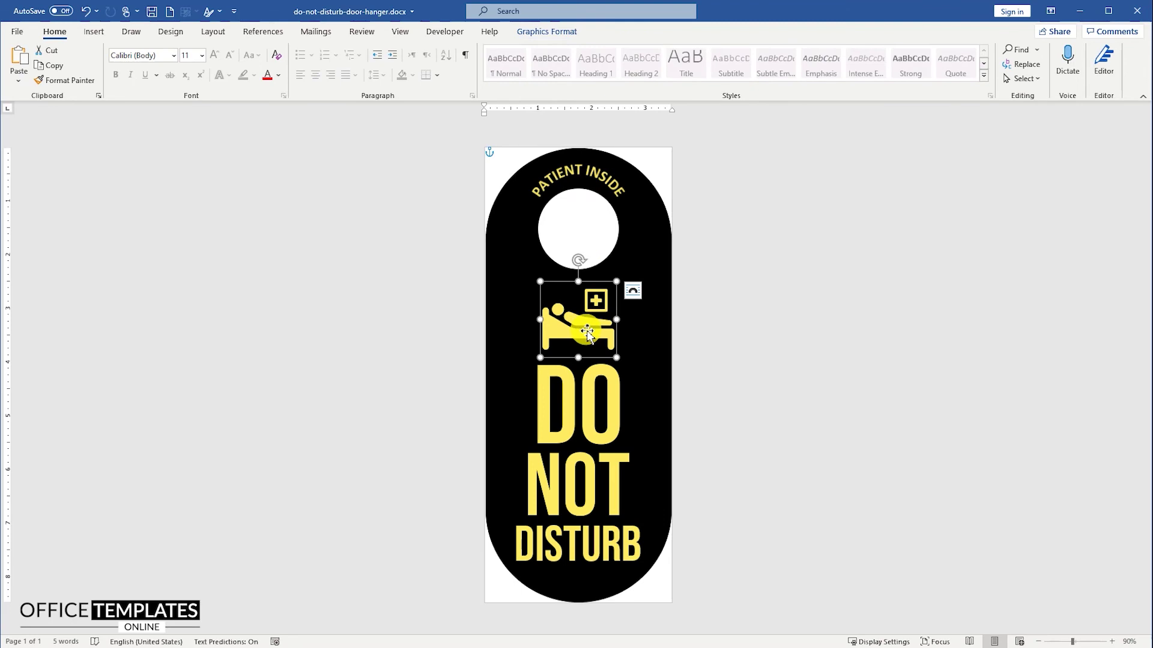
Enlarge the yellow bed icon and centre it horizontally.
left_click_drag(541, 283, 533, 275)
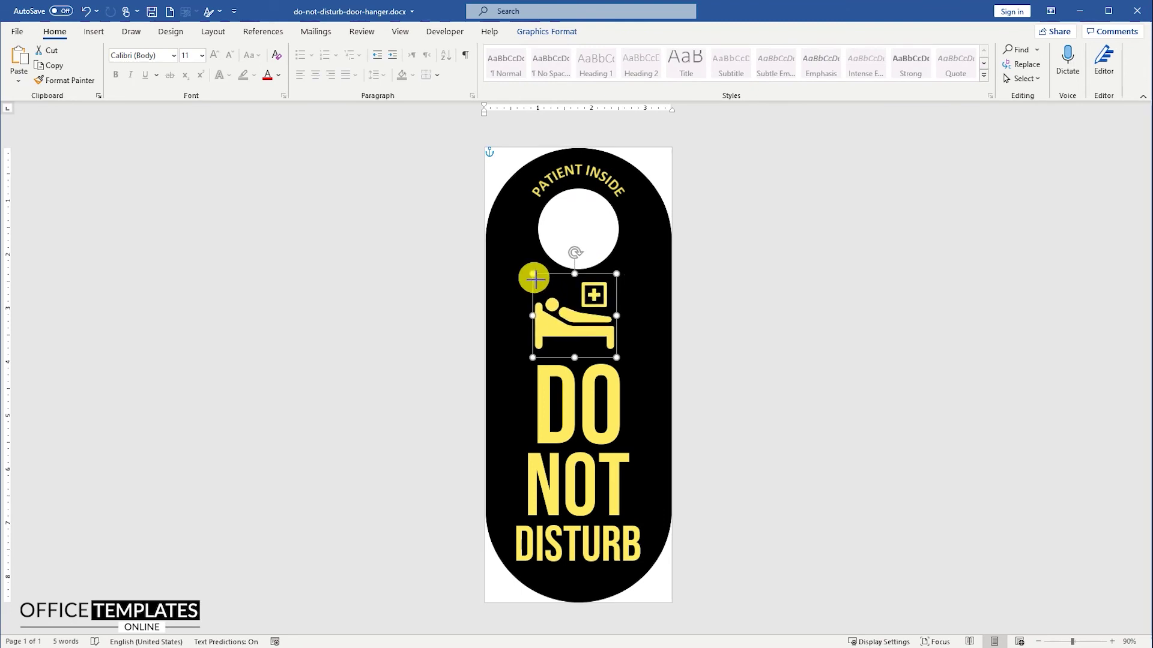
left_click(547, 32)
left_click(661, 50)
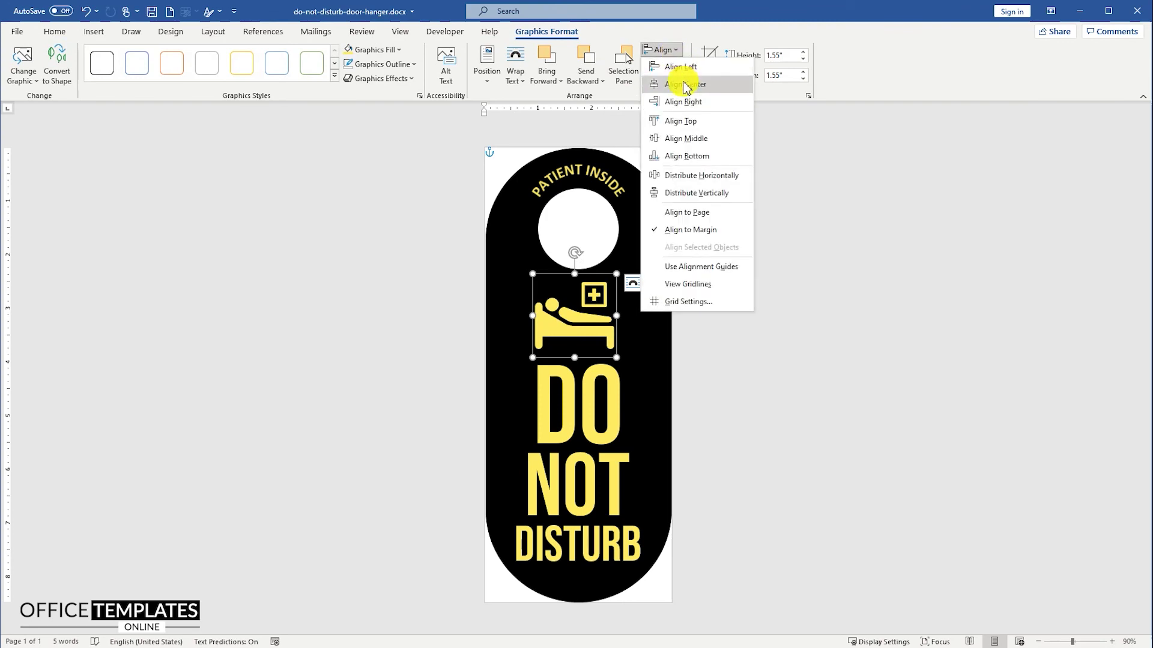
left_click(675, 82)
Move the white hole slightly down and centre it horizontally.
left_click(586, 227)
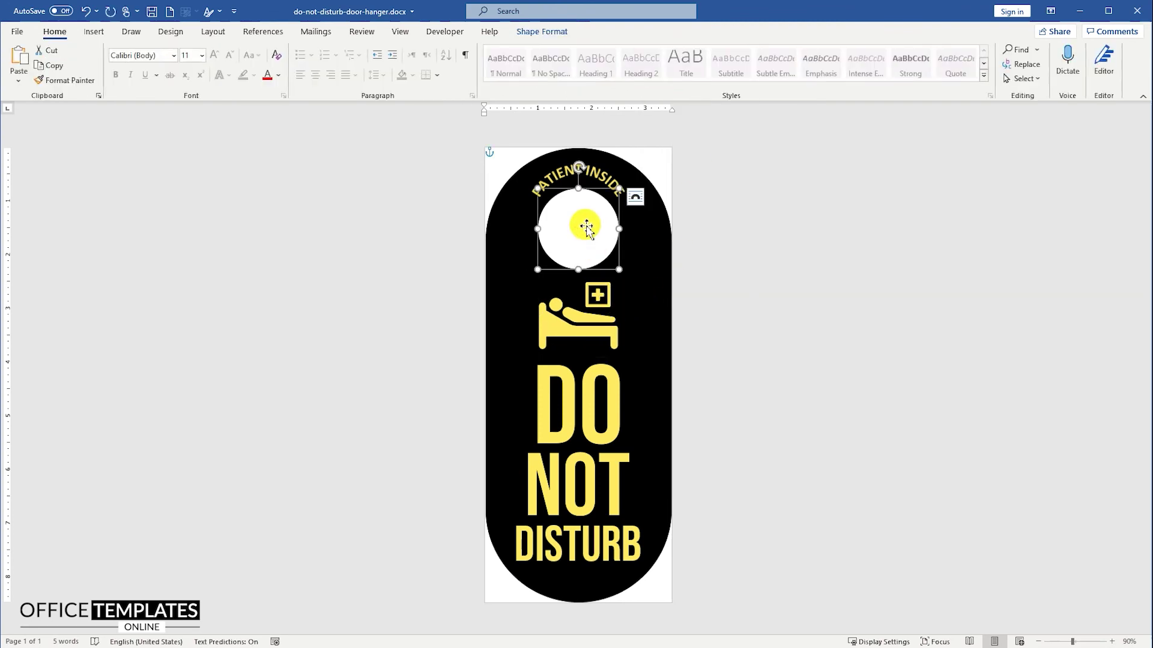
left_click_drag(585, 227, 583, 230)
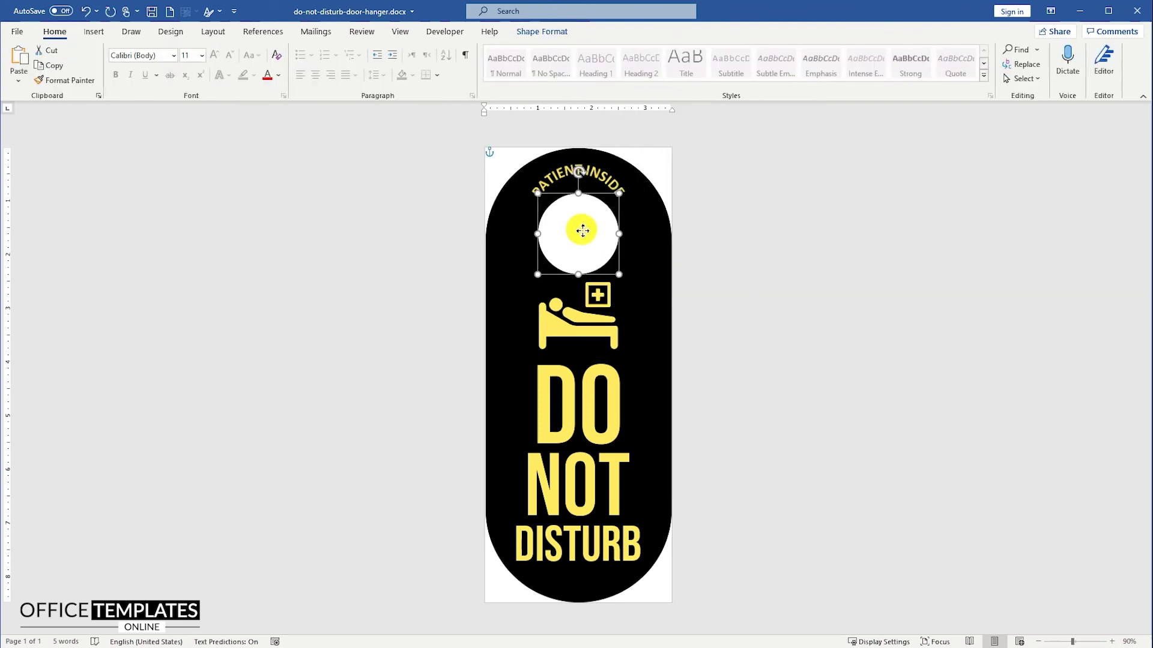
left_click(565, 33)
left_click(925, 85)
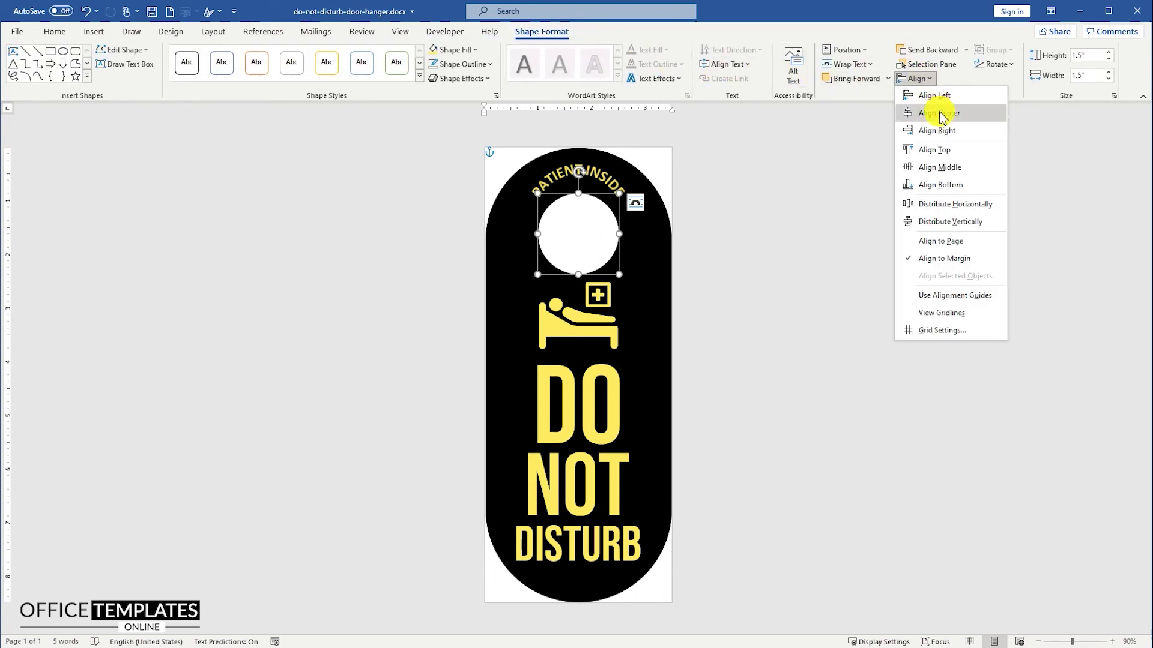
left_click(942, 111)
left_click(728, 259)
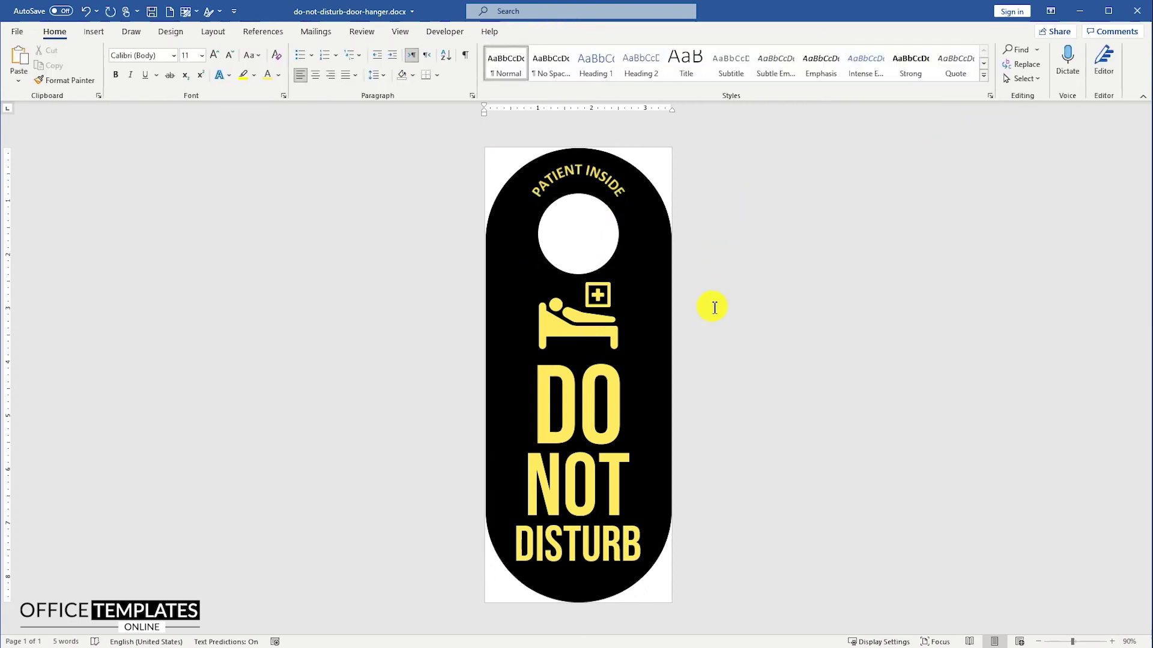
Nudge the grouped DO NOT DISTURB text up beneath the bed icon.
left_click(582, 420)
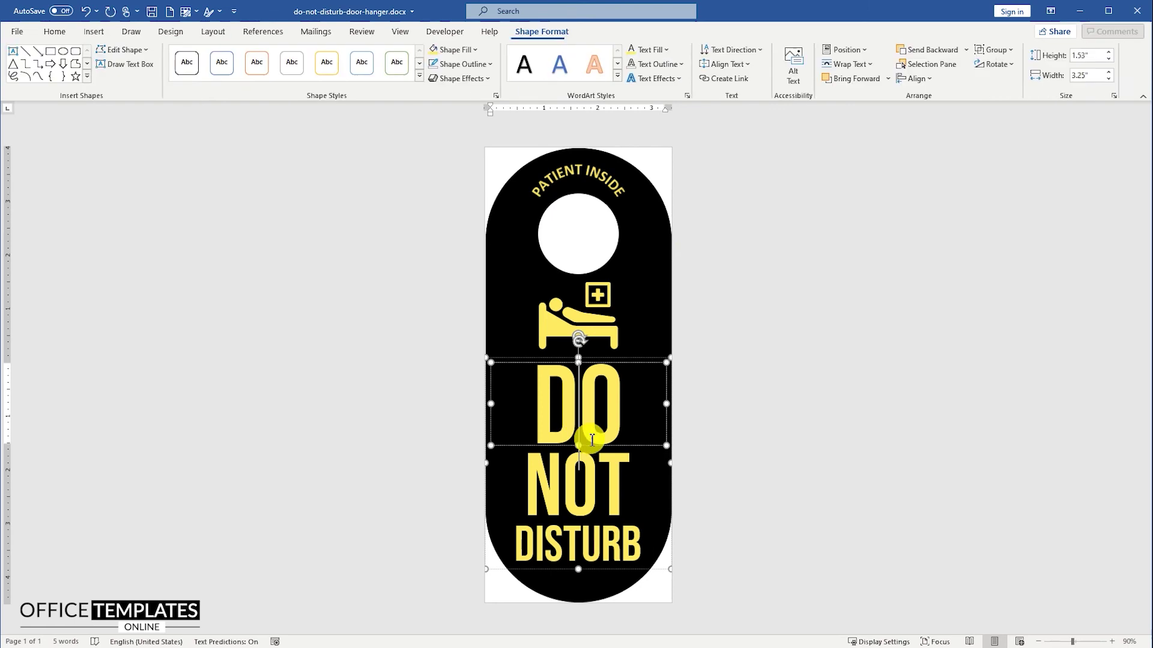
left_click(636, 358)
left_click_drag(638, 359, 638, 352)
left_click(559, 324)
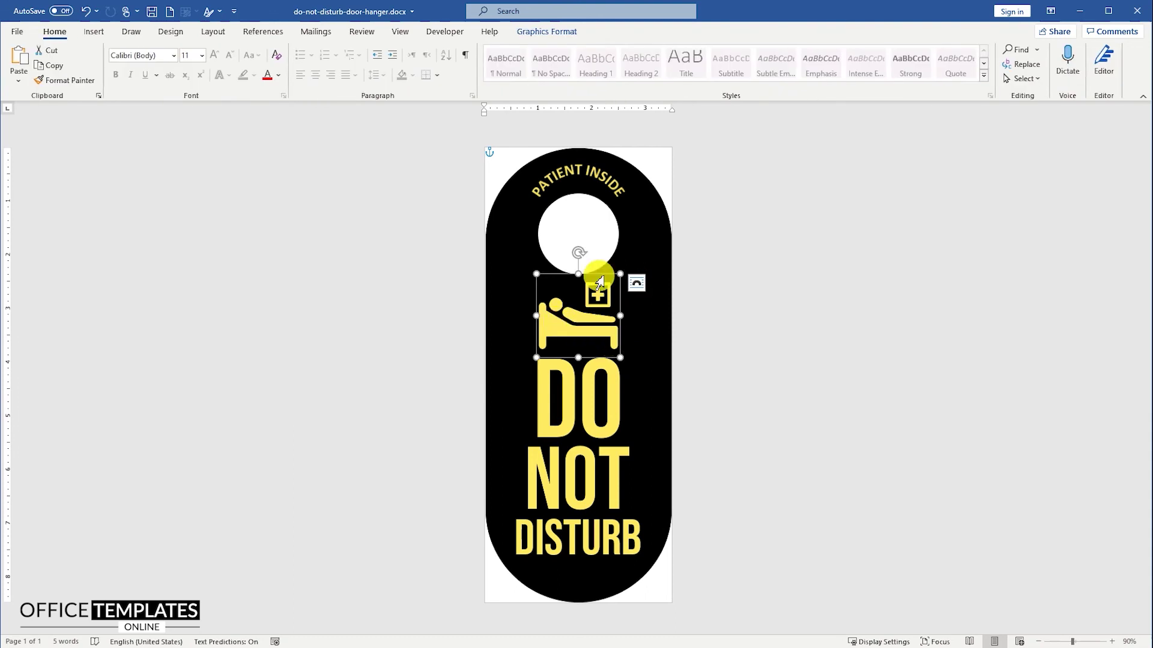
left_click(757, 372)
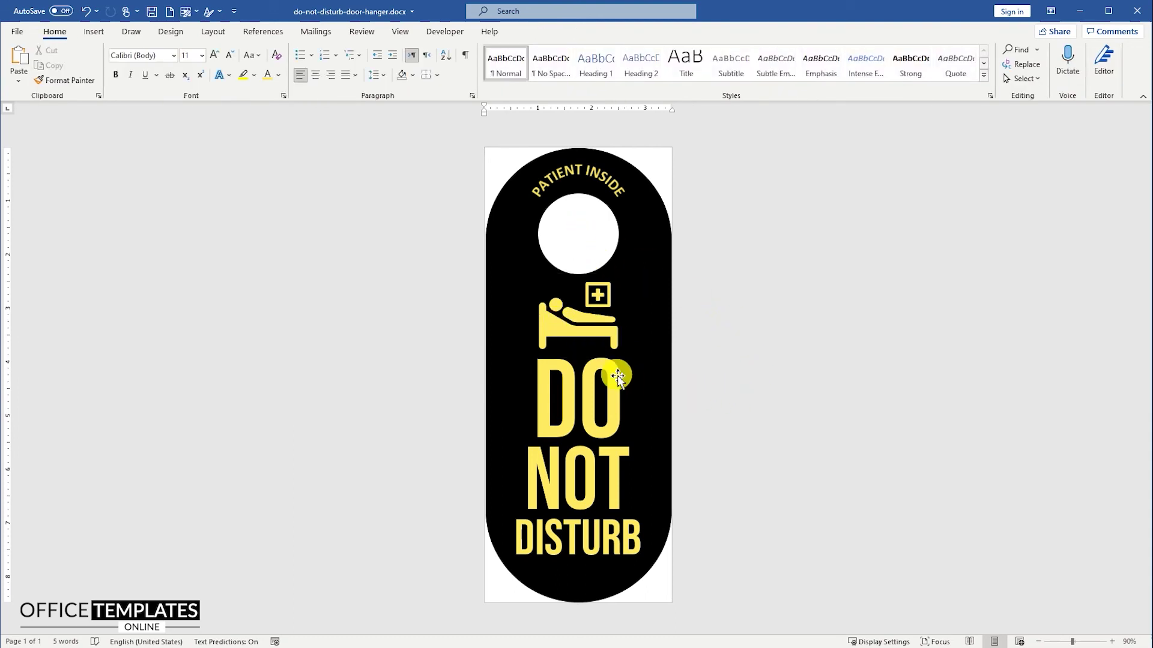
Zoom out from 90% to 60% to view the whole door hanger.
scroll(613, 374, "down", 3)
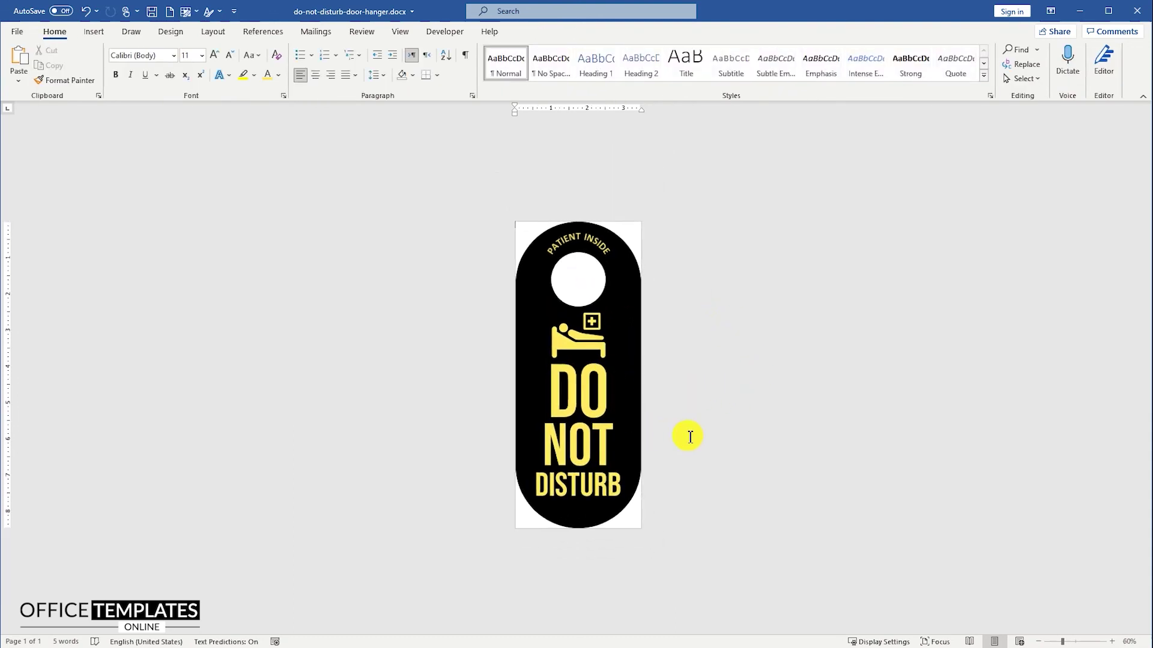